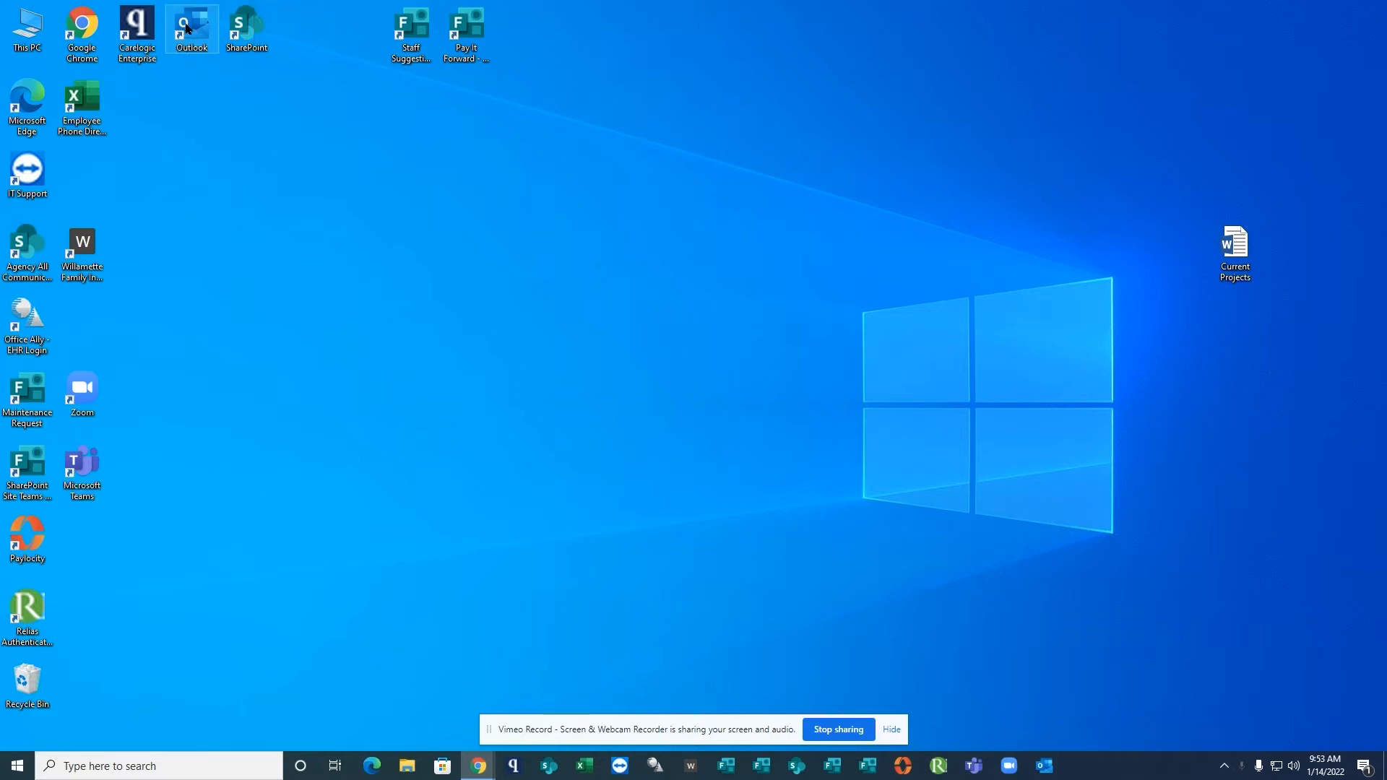
Open Outlook from its desktop shortcut.
click(18, 764)
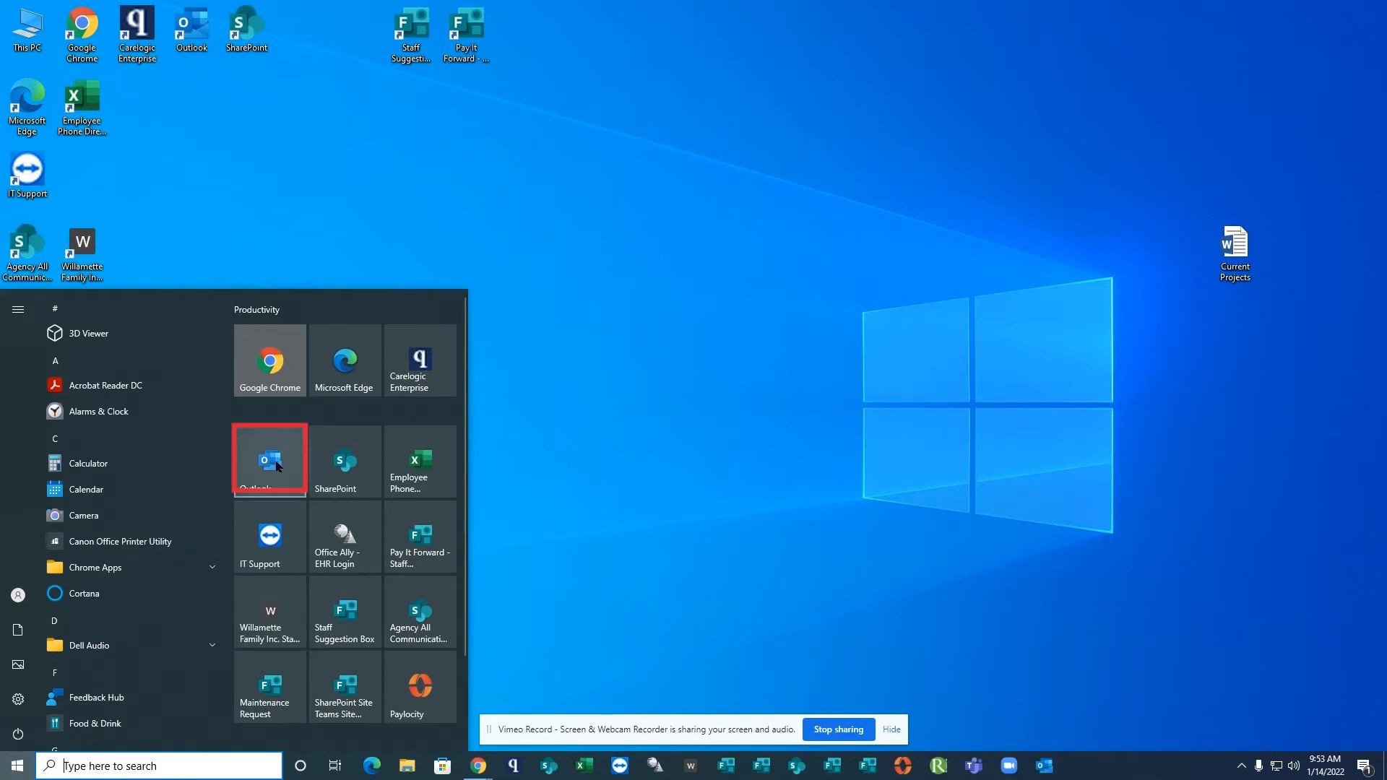
click(531, 500)
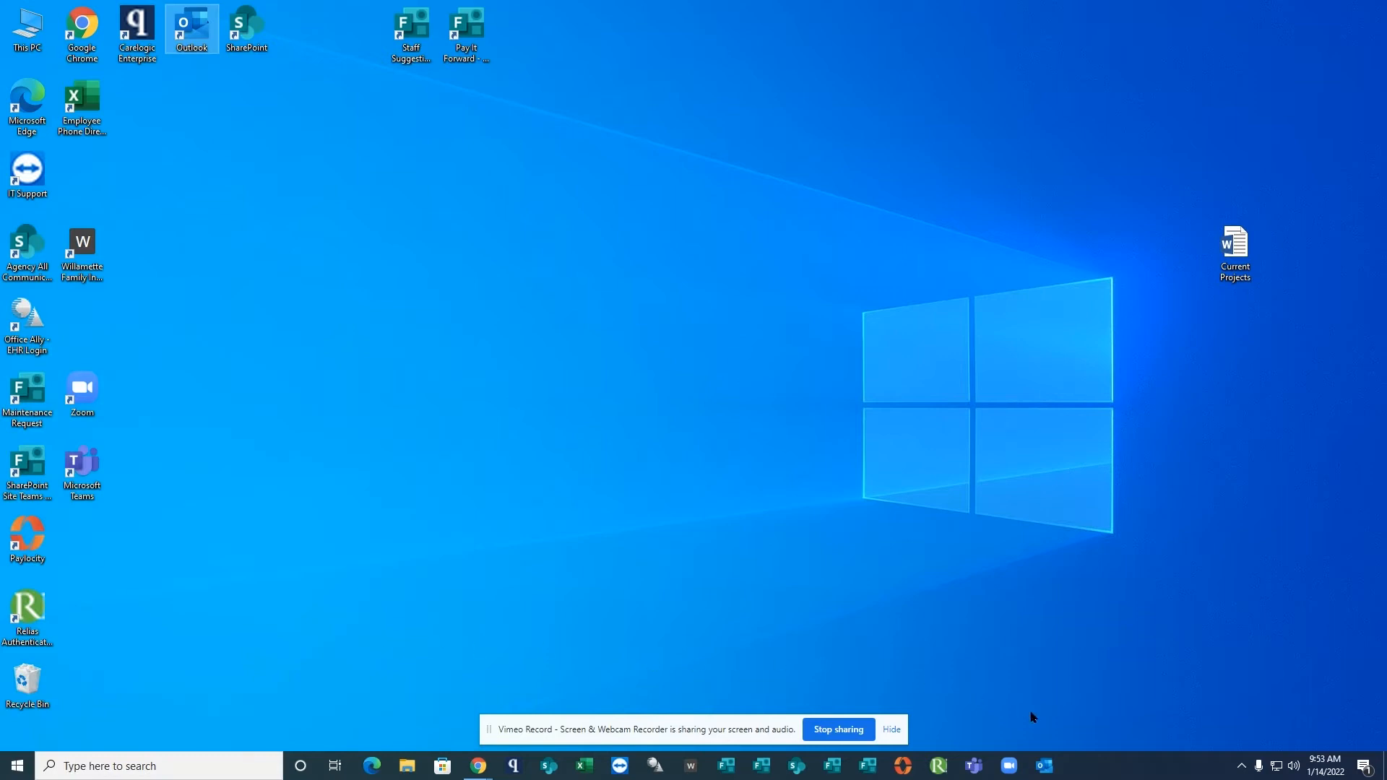
double_click(185, 30)
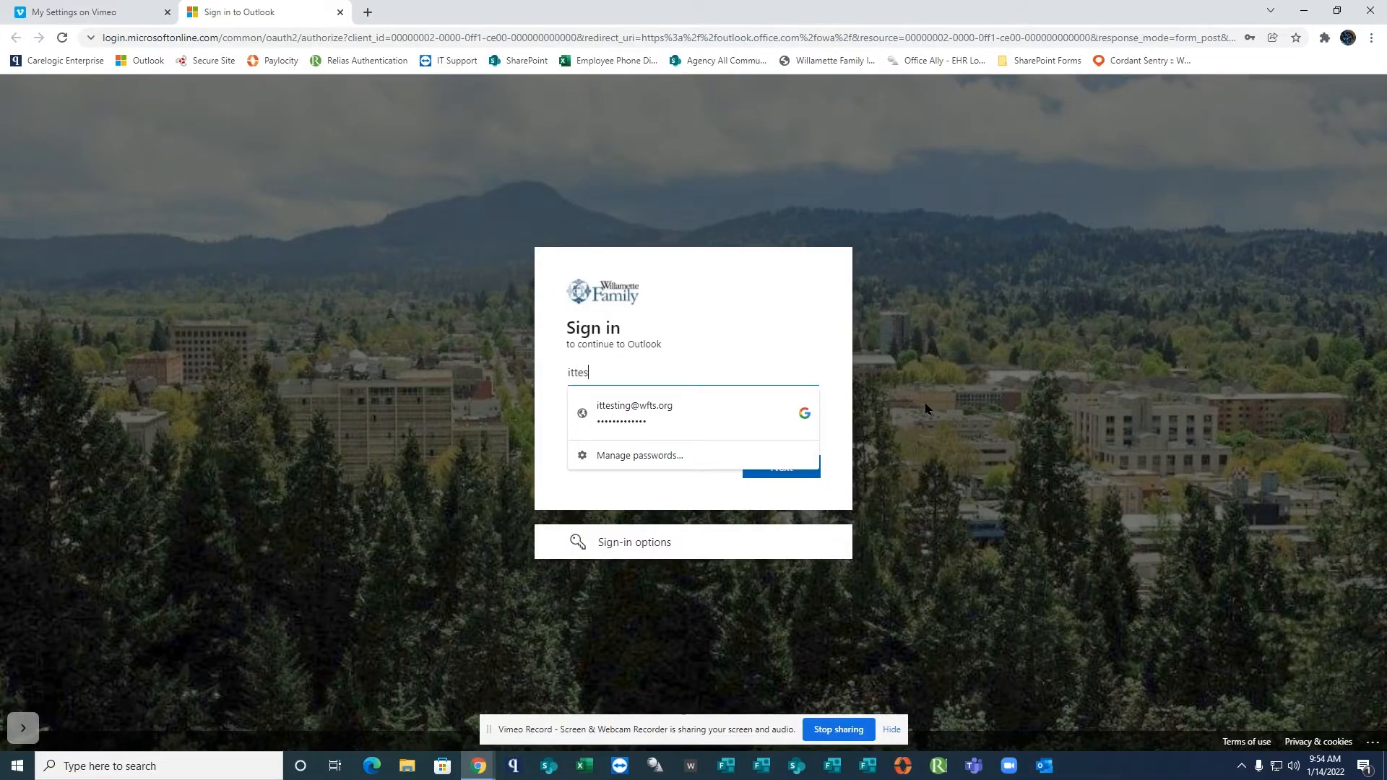
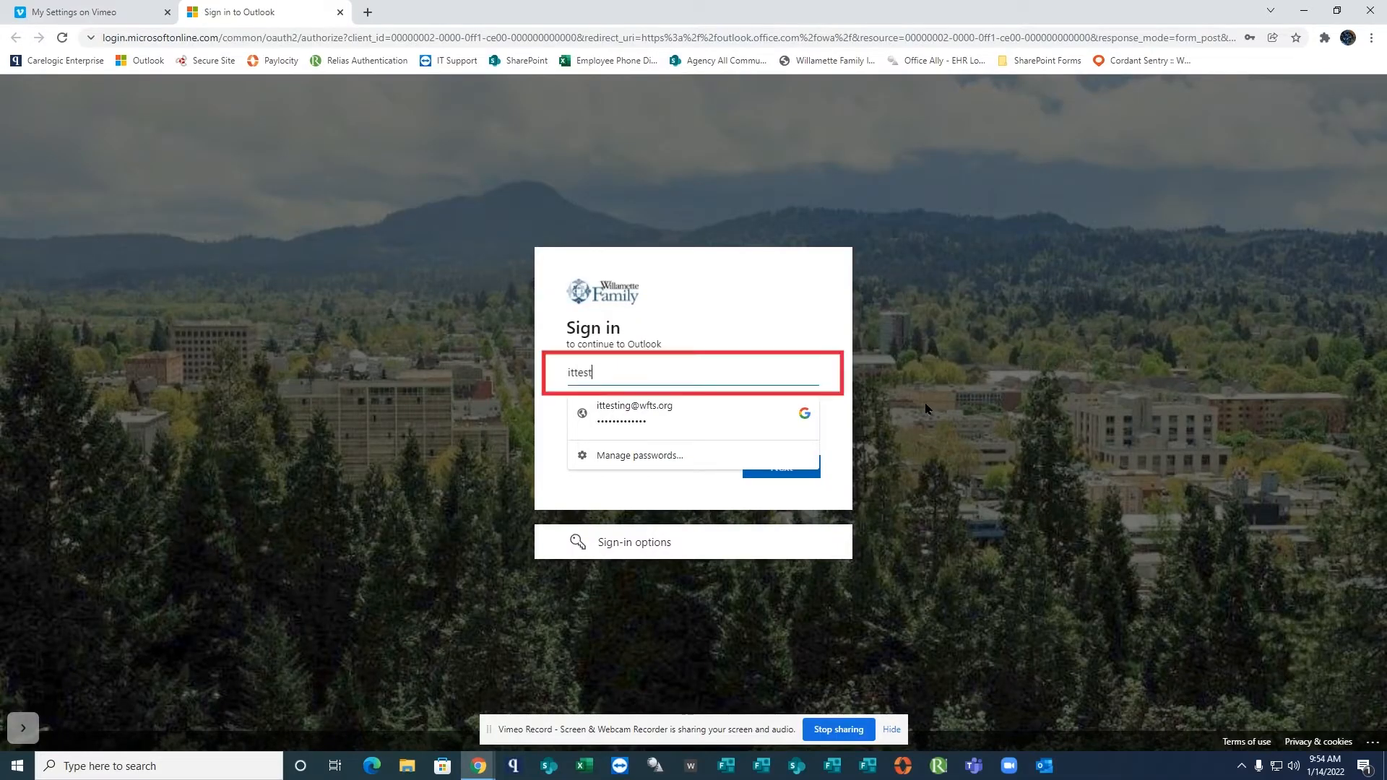
Sign in to Outlook with the work account's email address and the account password.
click(830, 491)
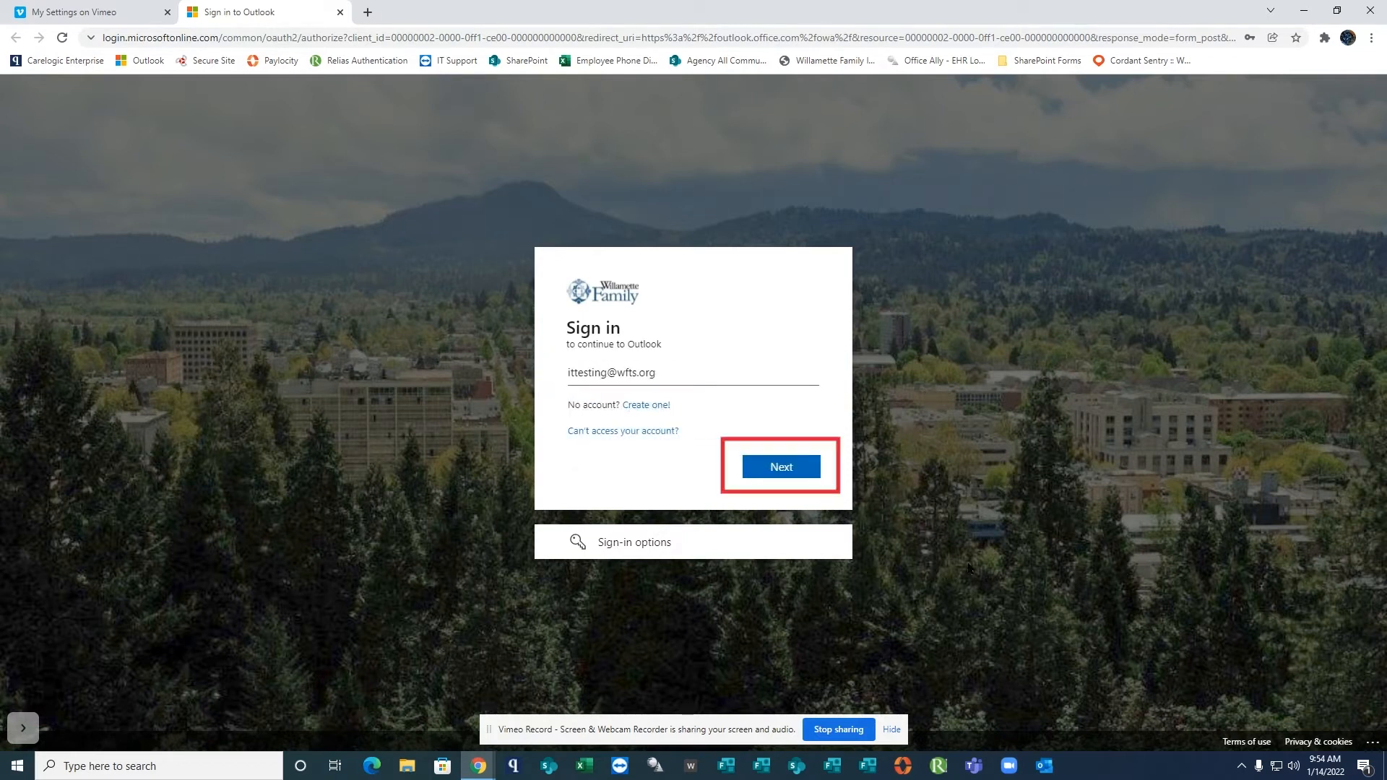
text(•••)
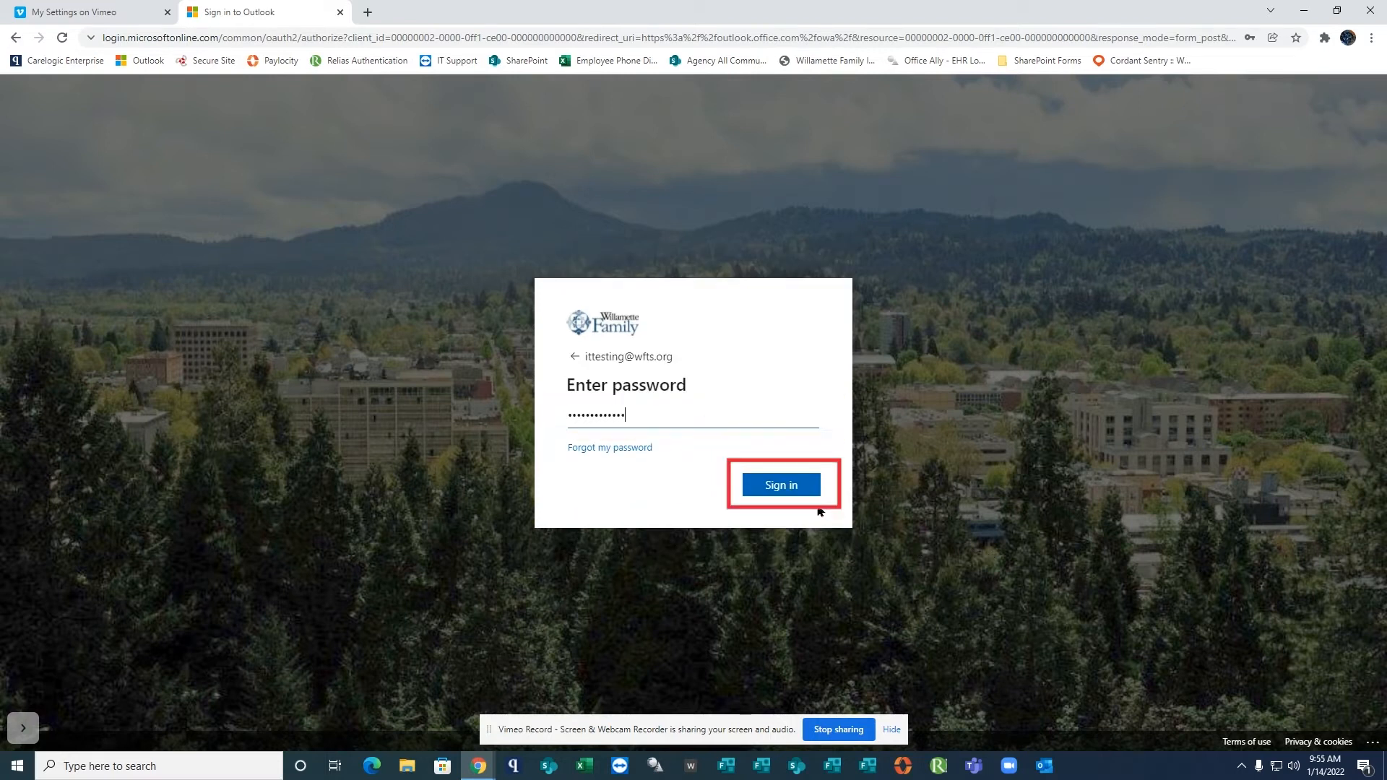
click(800, 480)
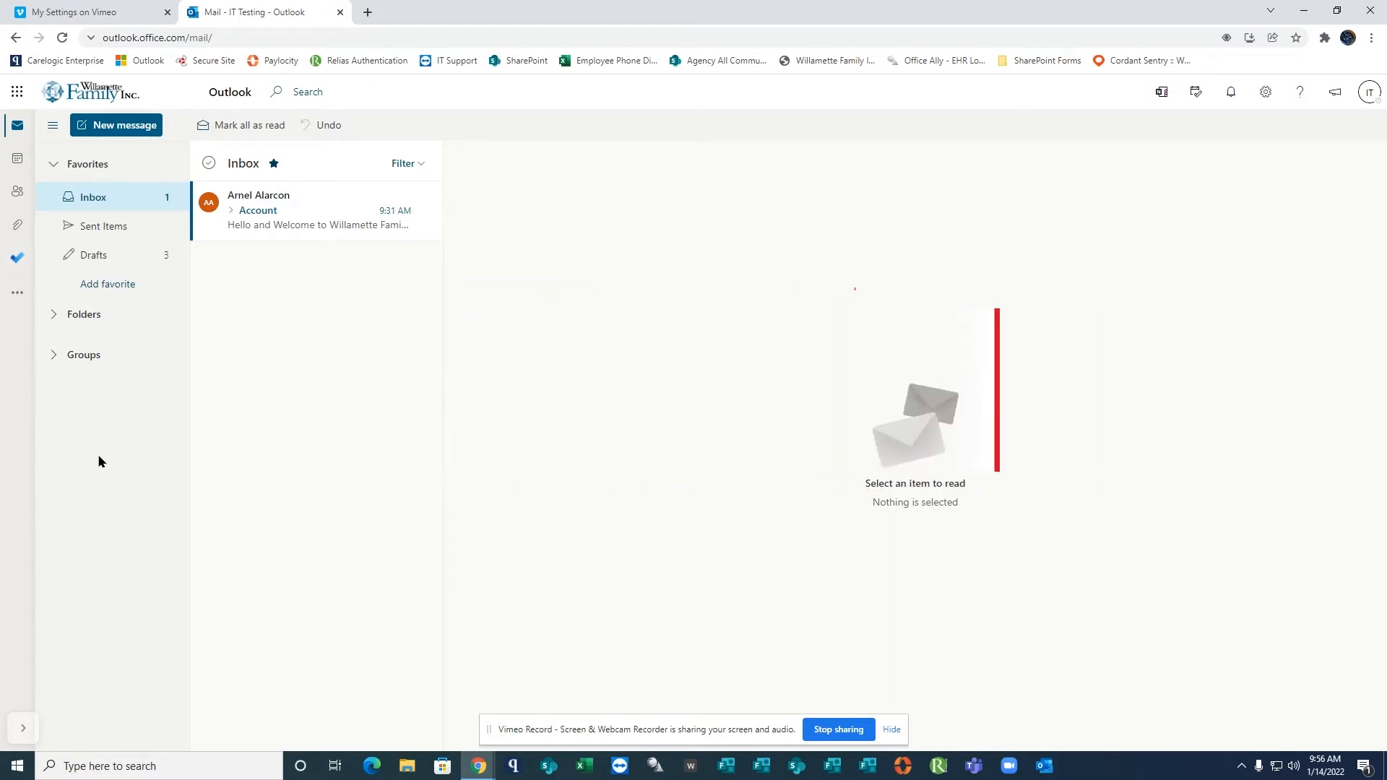
Start a new email, entering the main recipient's address in To and the second recipient's address in Cc.
click(124, 125)
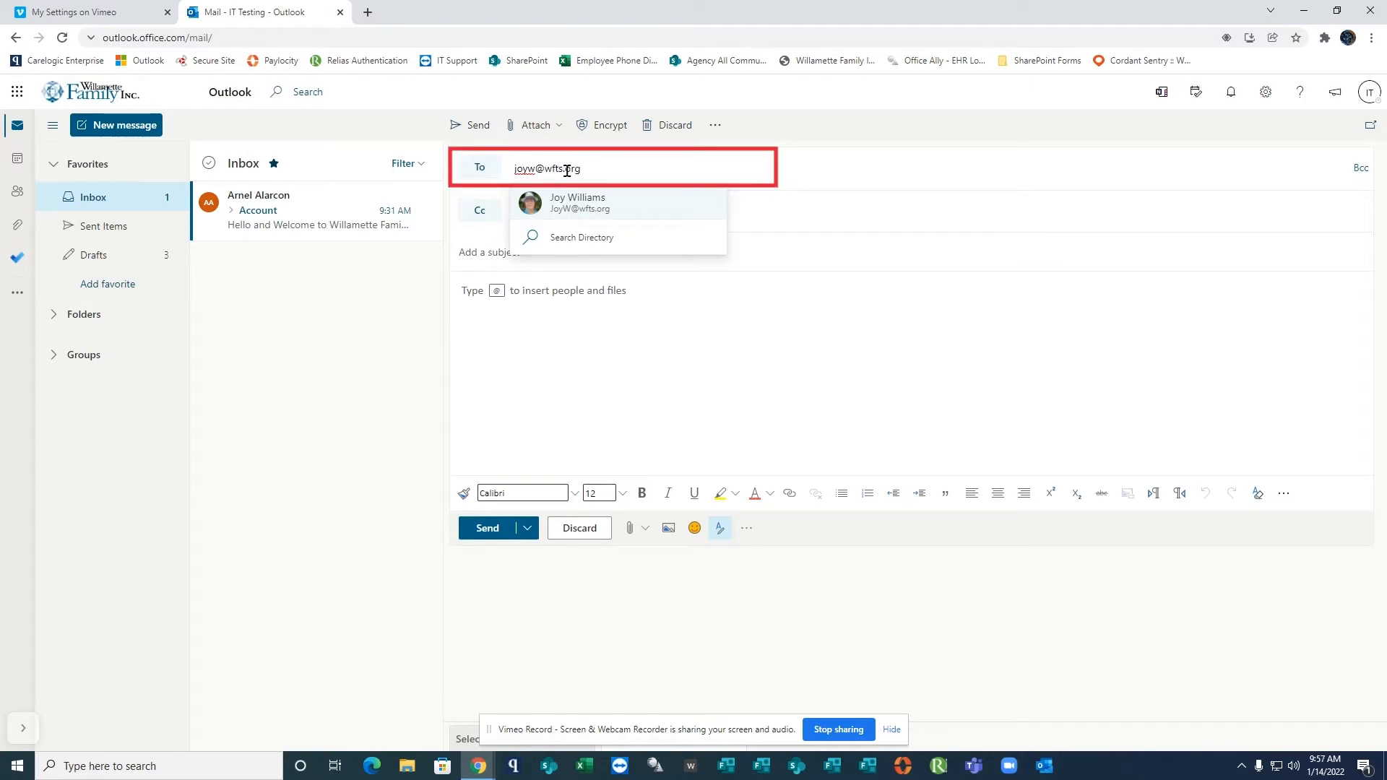
click(679, 370)
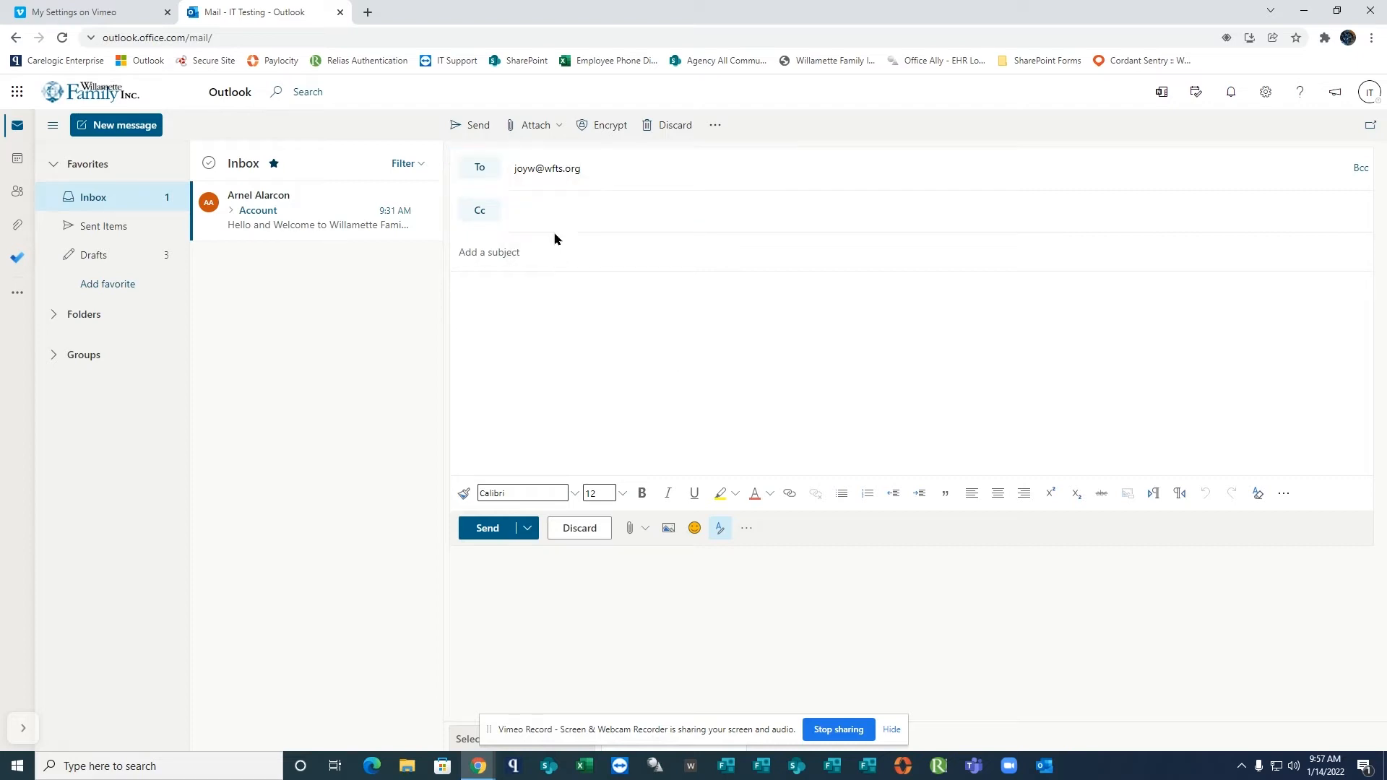
click(551, 211)
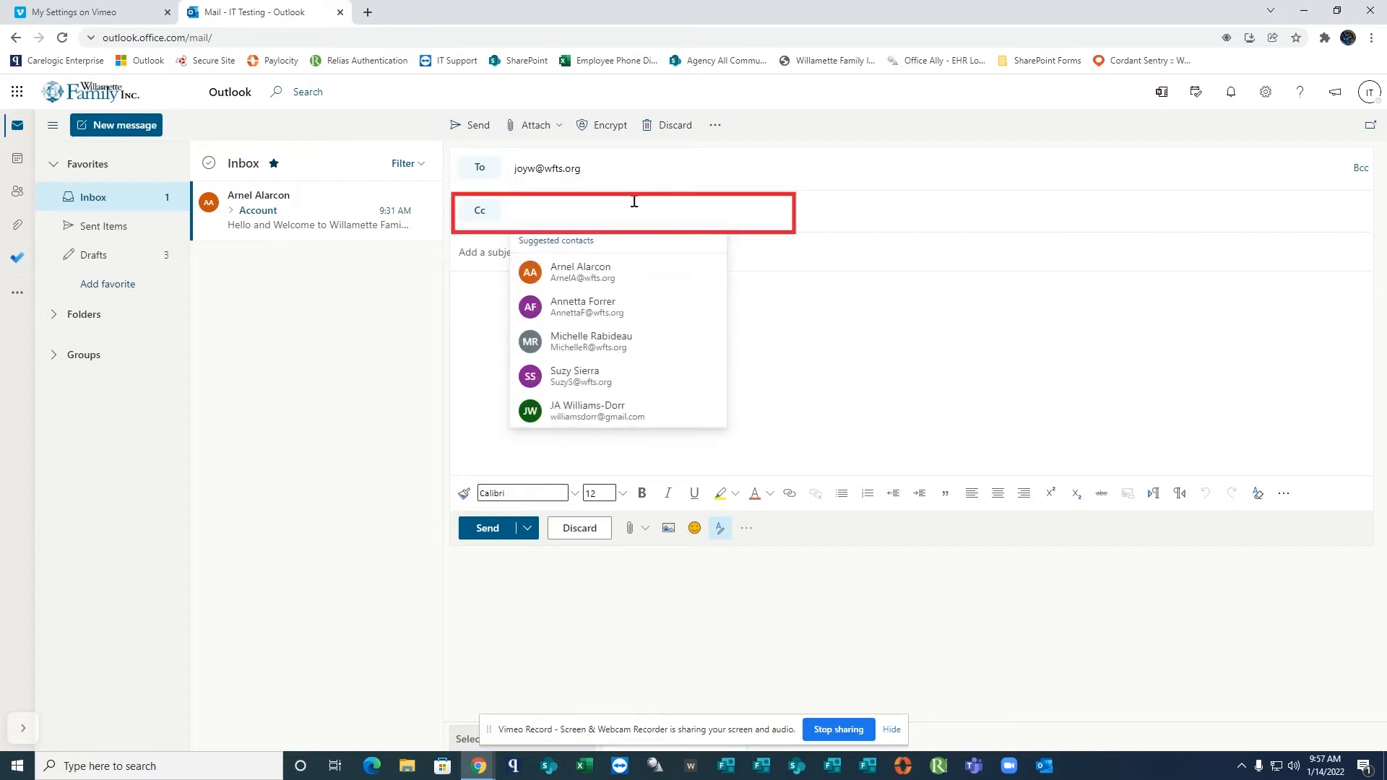
key(ctrl+v)
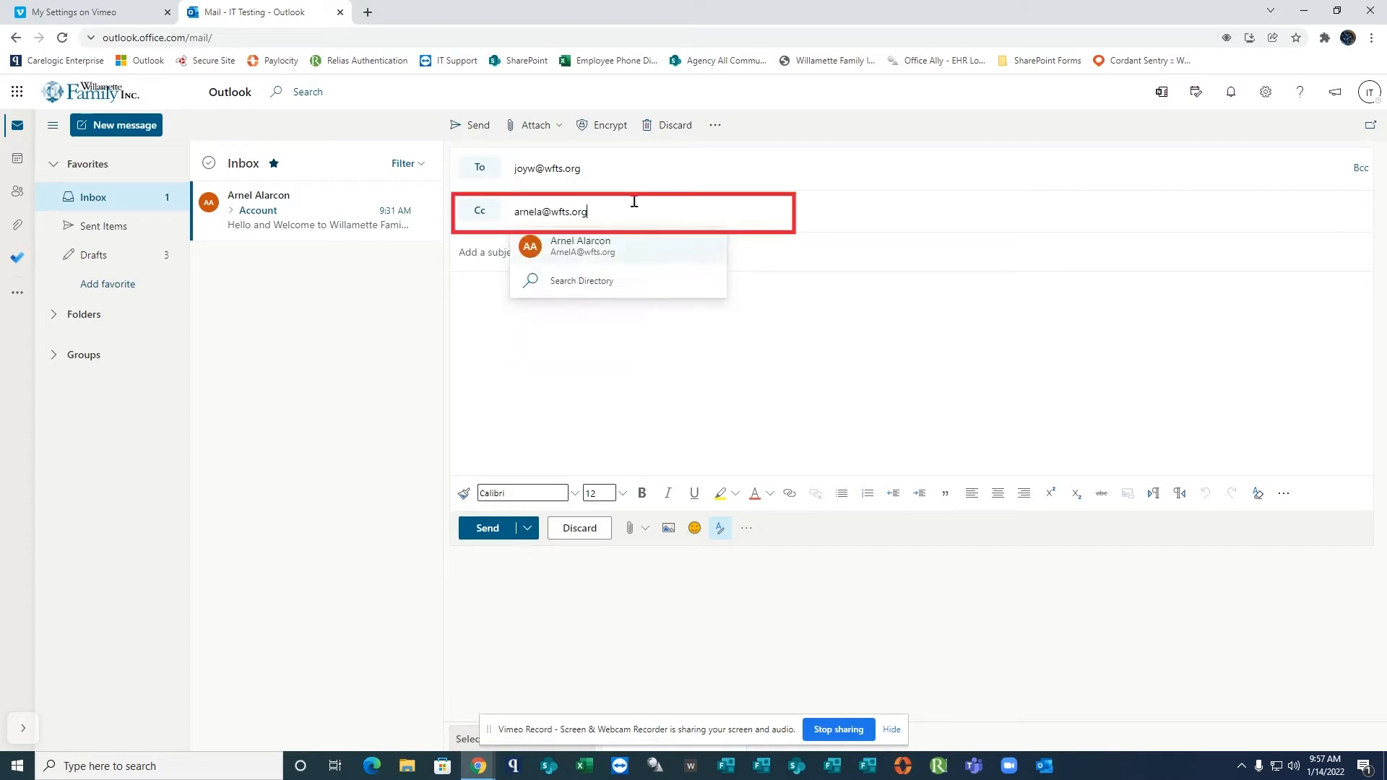
Give the email the subject "Please Review Checklist".
click(561, 254)
text(Please Re)
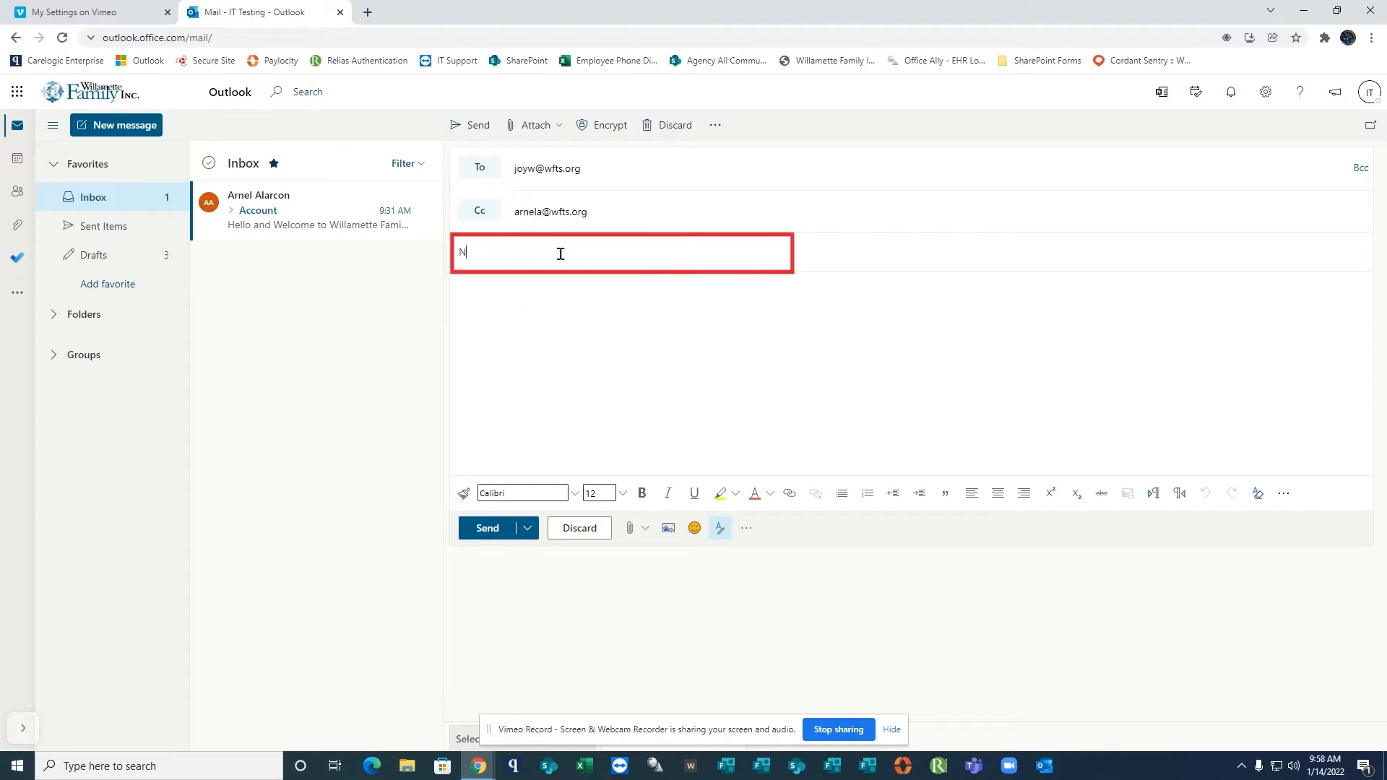
text(view Checklist)
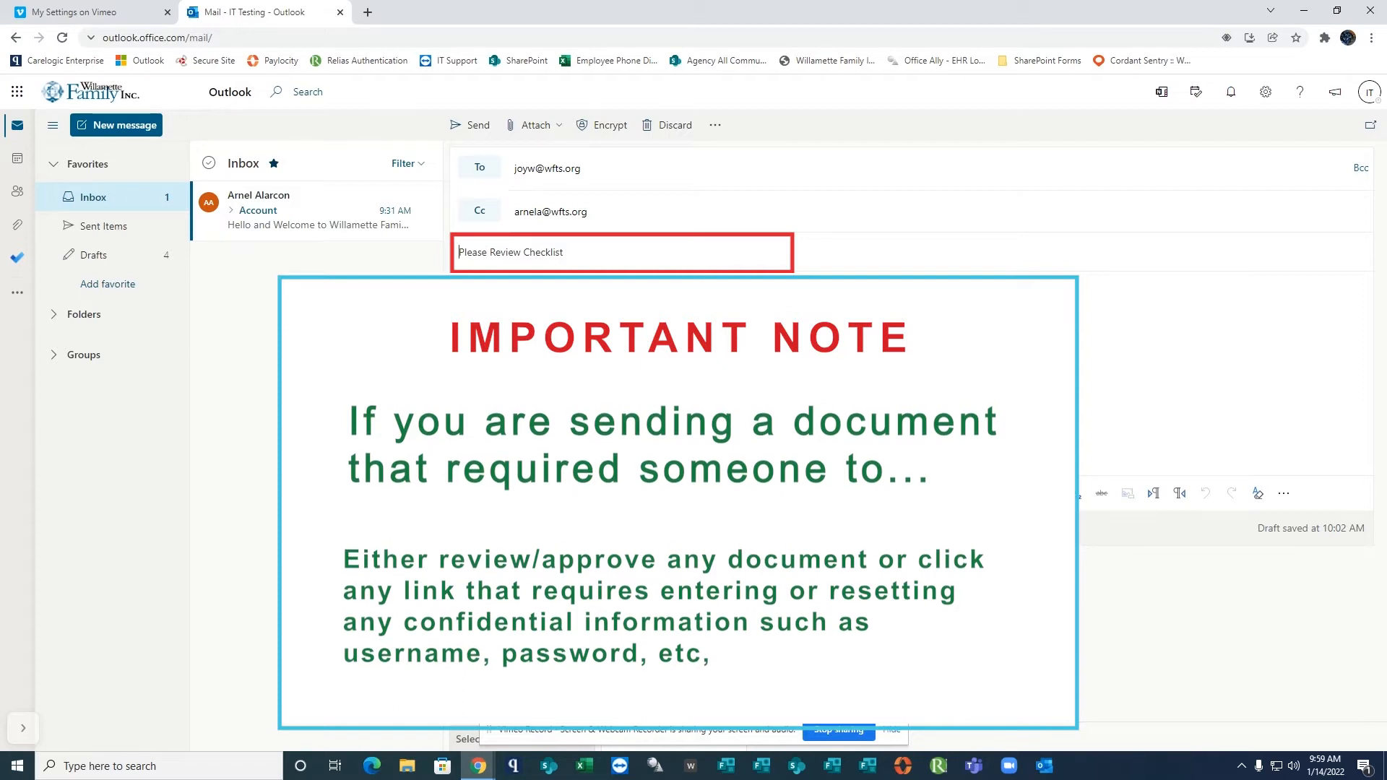
Add the prefix "THIS IS LEGIT FROM [YOUR NAME] - " in front of the existing subject text.
text(THIS IS LEGI)
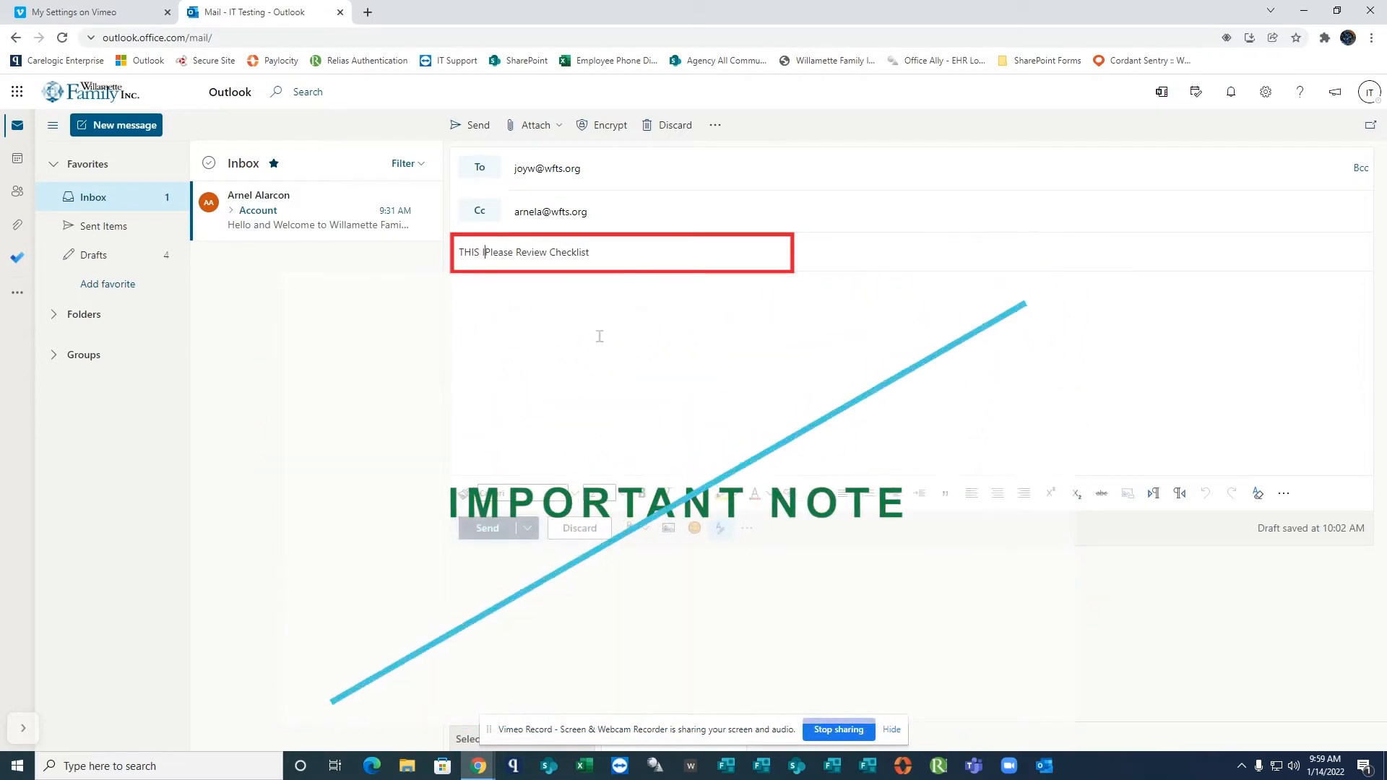
text(T FROM )
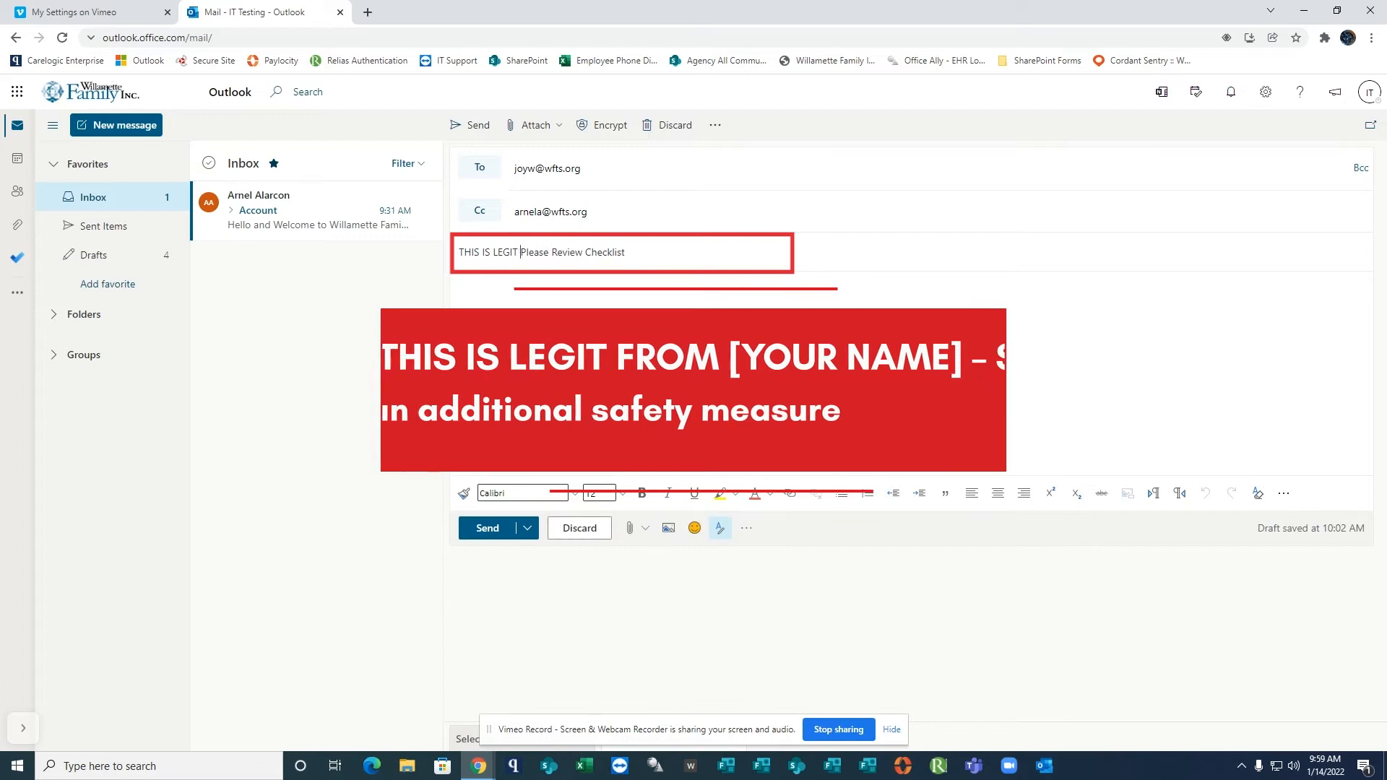
text([YOUR NAME] )
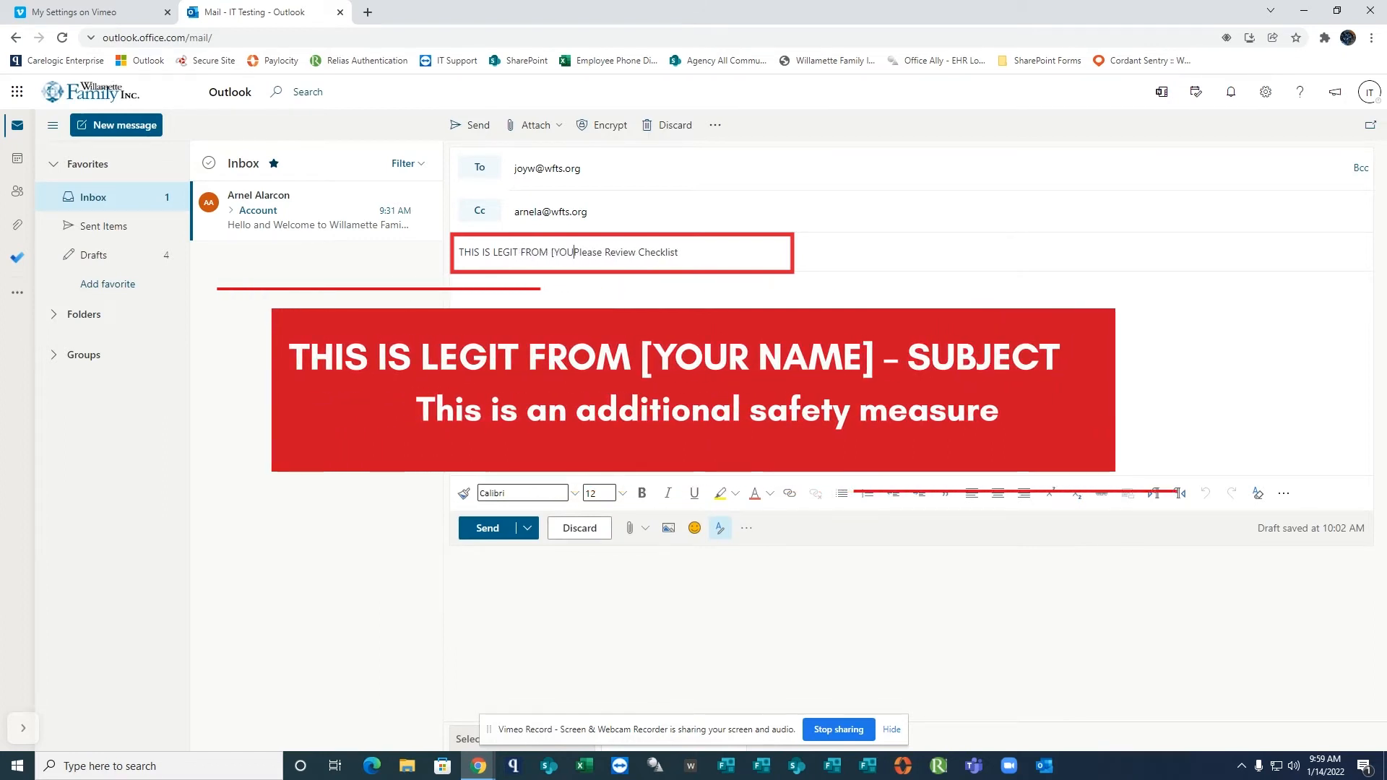
text(-)
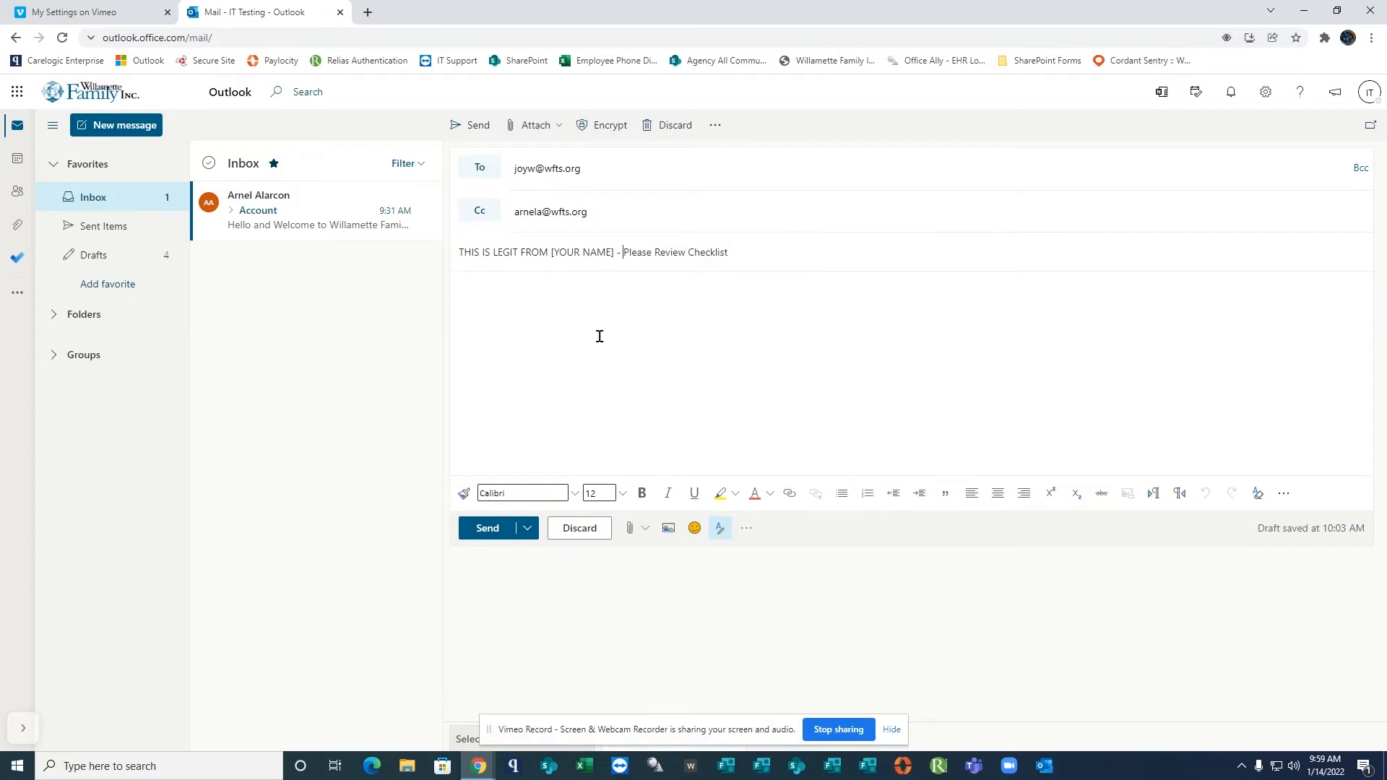
text( Hello Joy and Arnel)
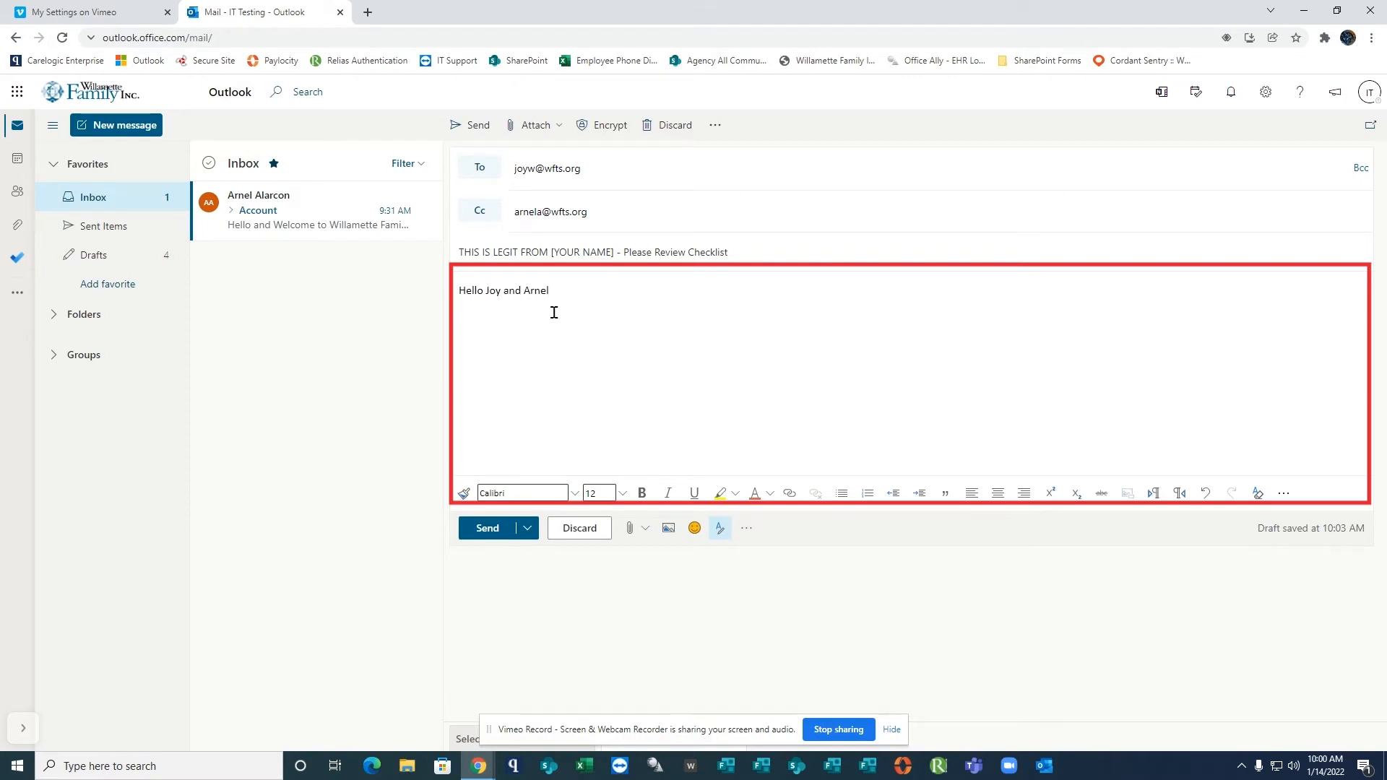
text(,)
Write the body as a greeting to both recipients, "I just finished creating the attached document. Please review and let me know." and "Thank you.".
key(Return)
key(Return)
text(I just finished creating the attache)
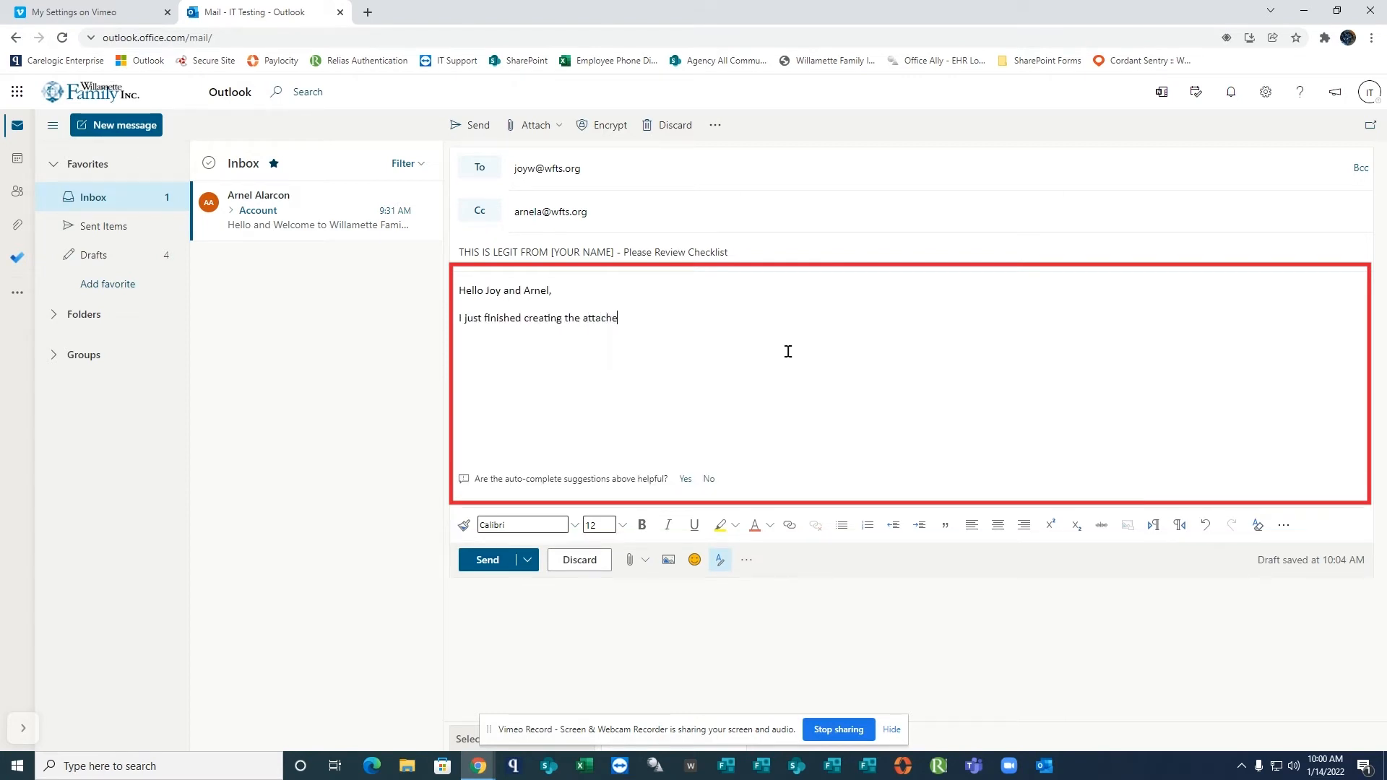
text(d document. Please review and let me know.)
key(Return)
key(Return)
text(Thank you.)
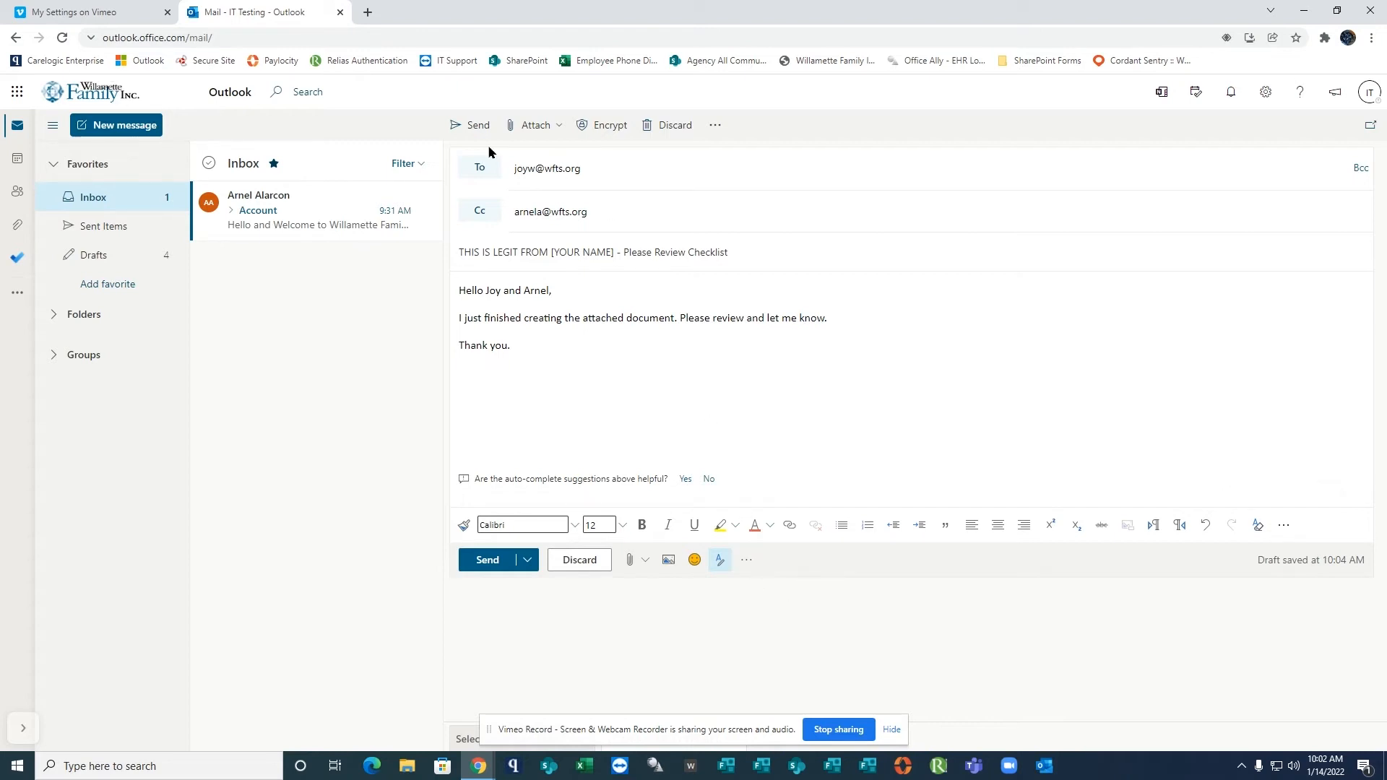
Attach the "sample image" PNG file from this computer's Desktop folder to the email.
click(564, 130)
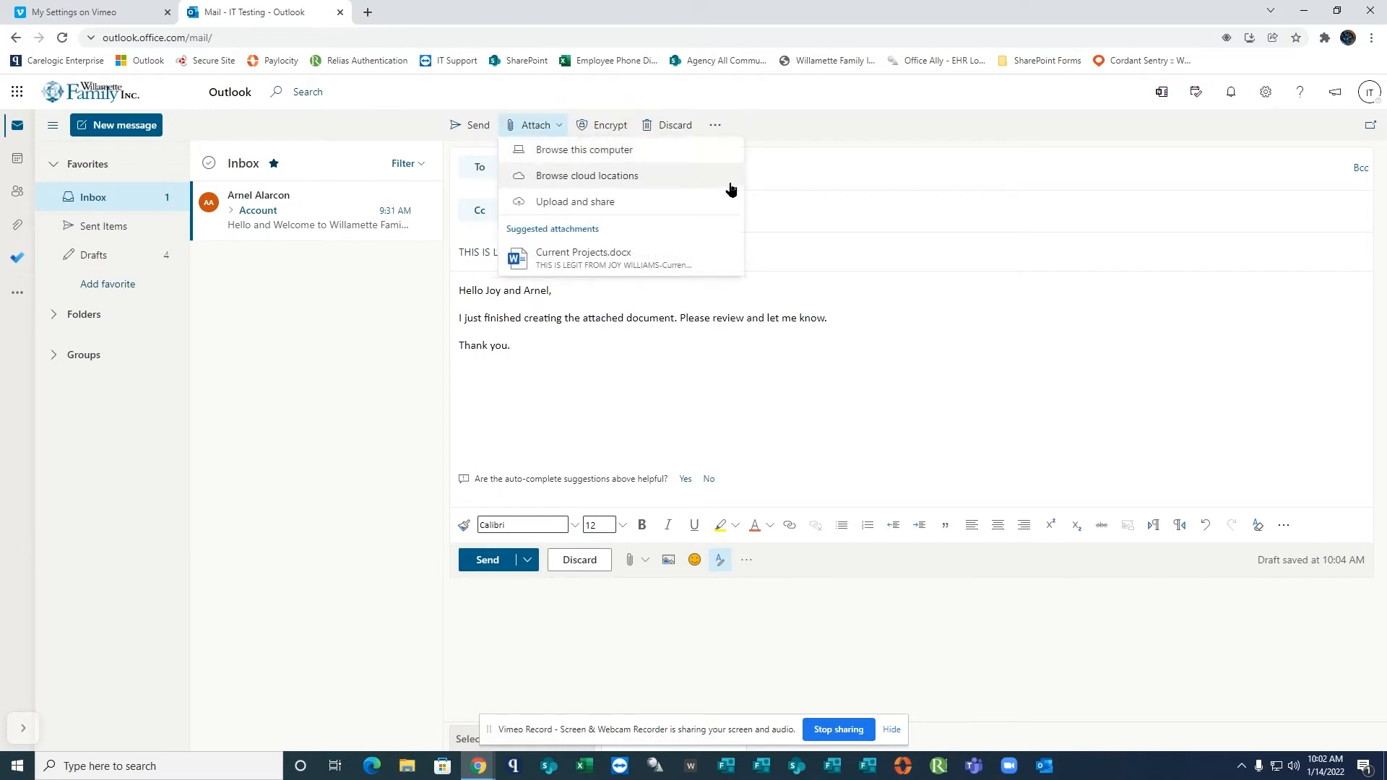
click(645, 560)
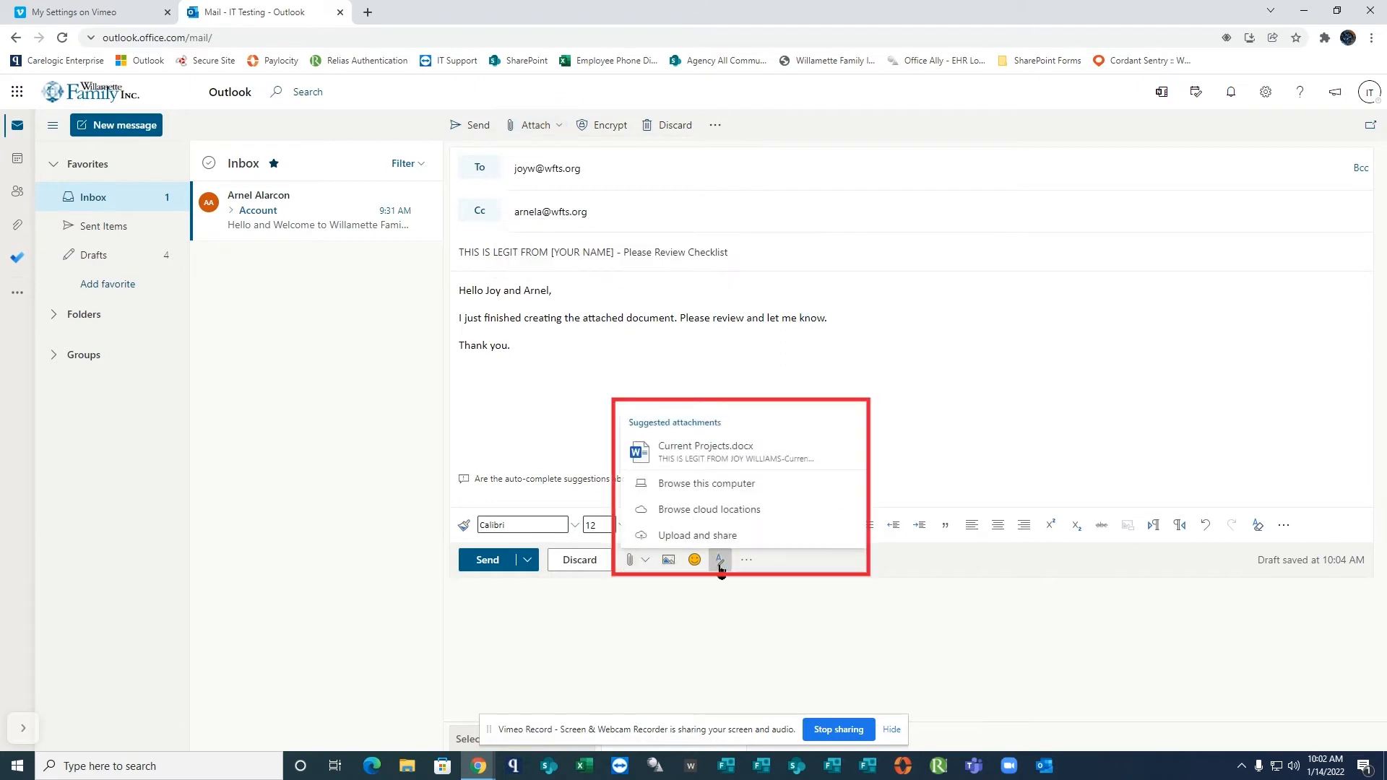
click(726, 484)
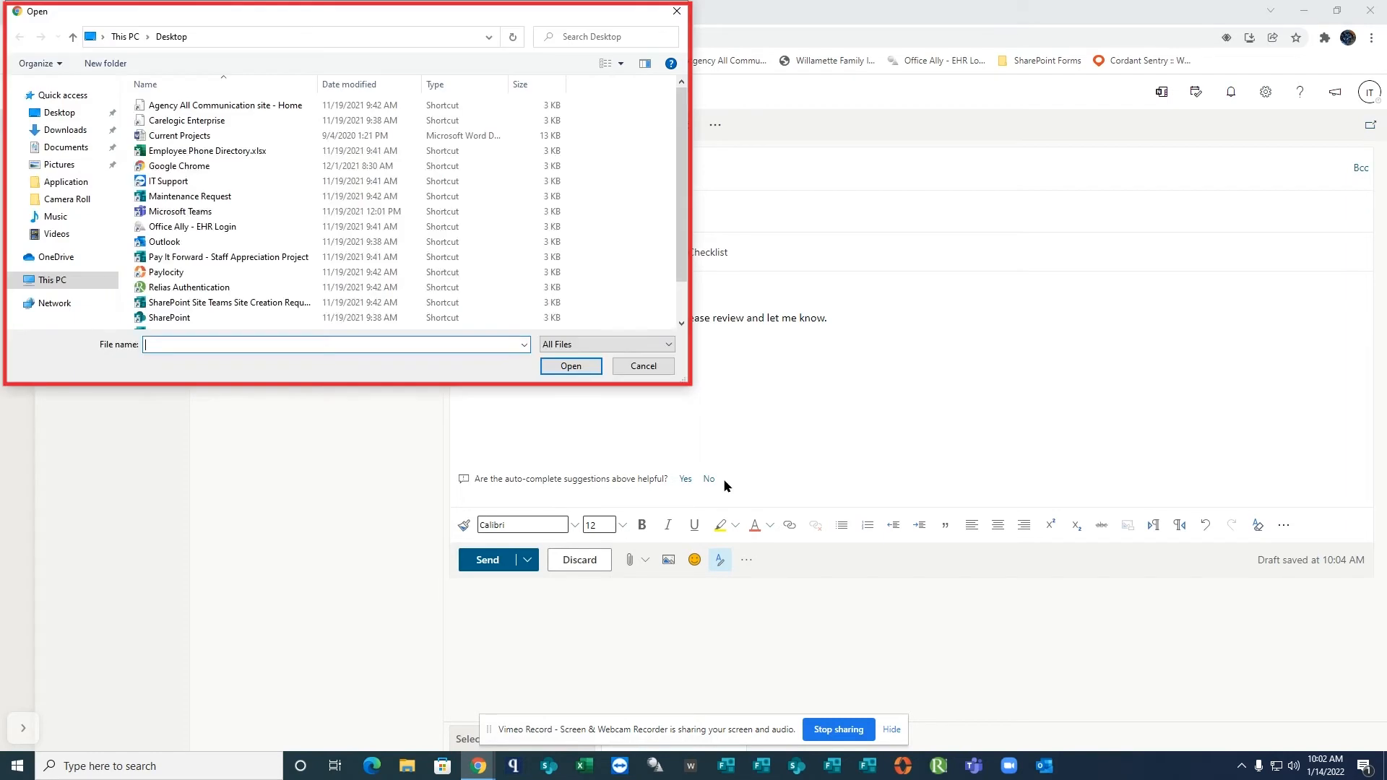
drag(683, 249, 683, 299)
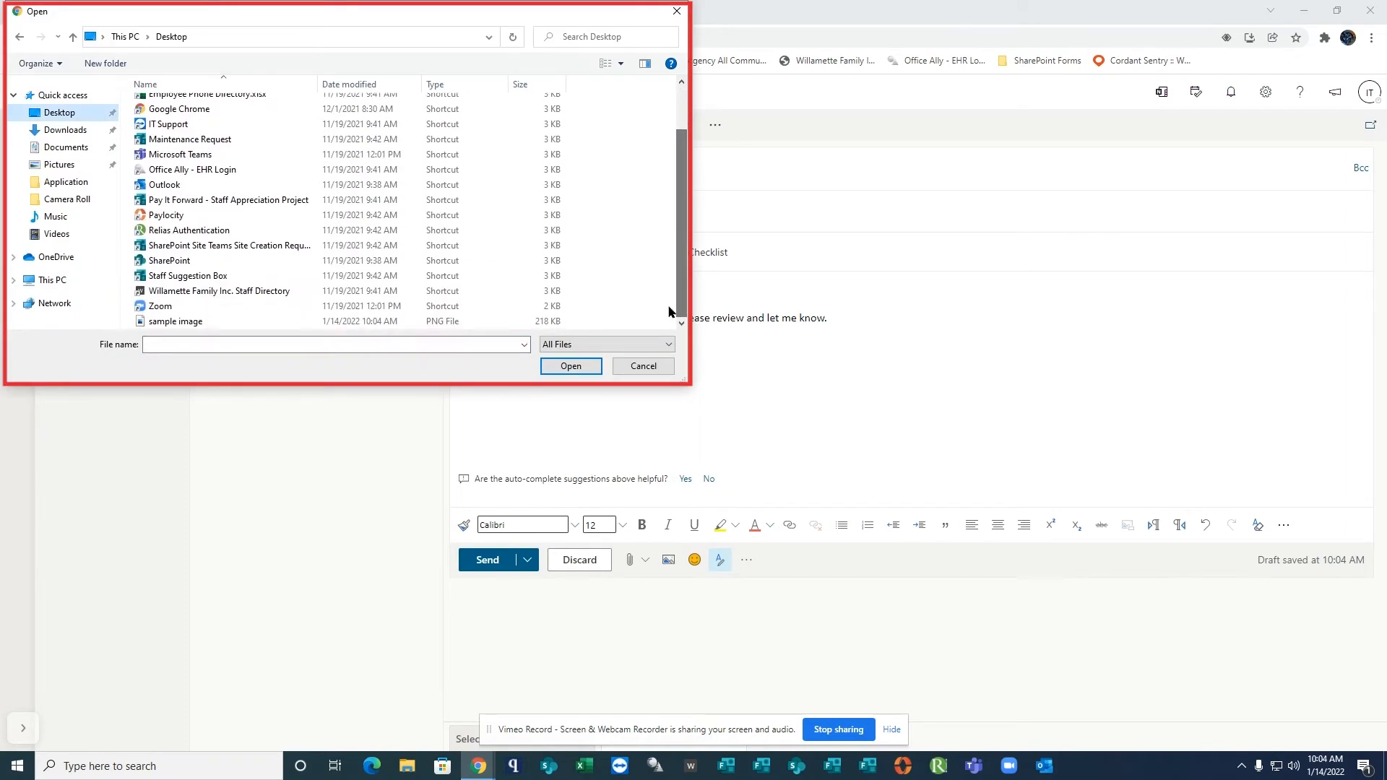
click(188, 322)
click(571, 366)
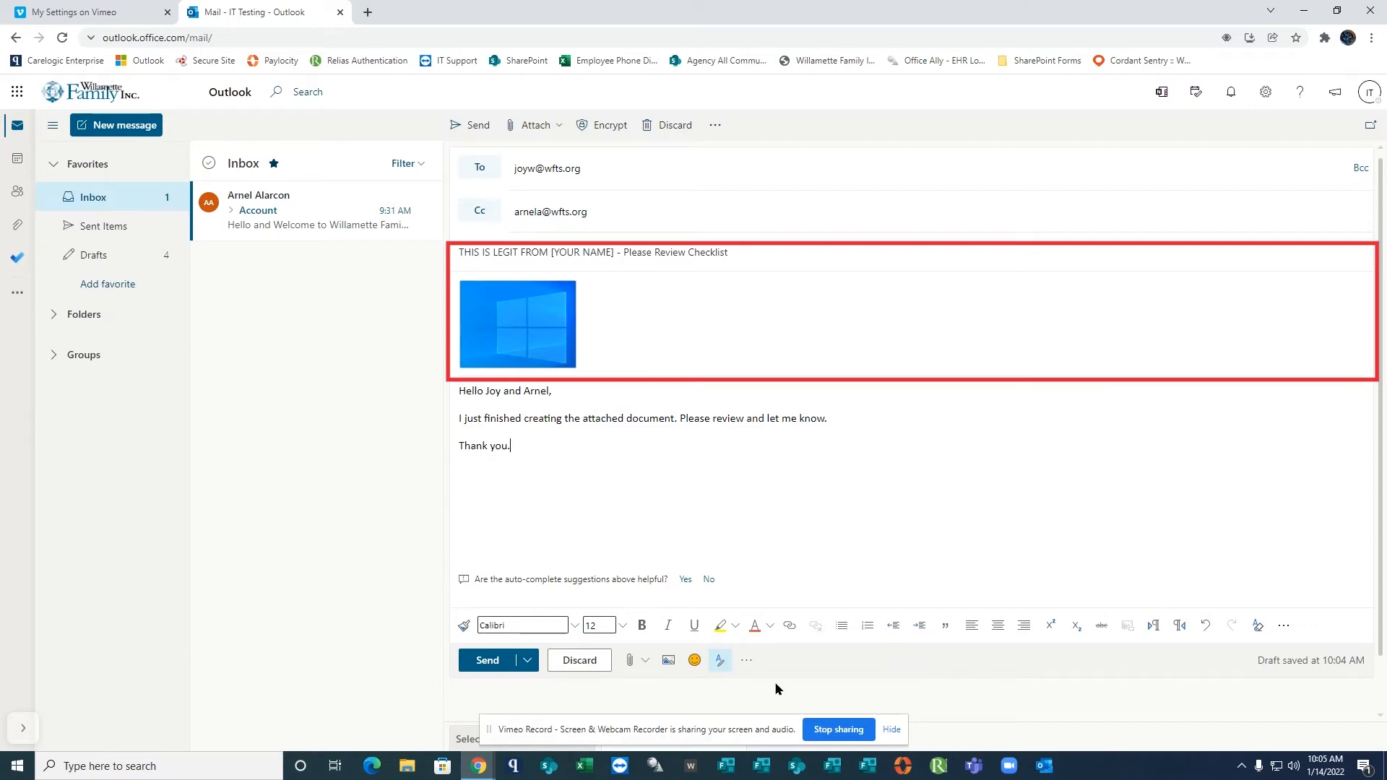
Insert the "sample image" picture from the Desktop inline in the message body.
click(668, 662)
click(168, 129)
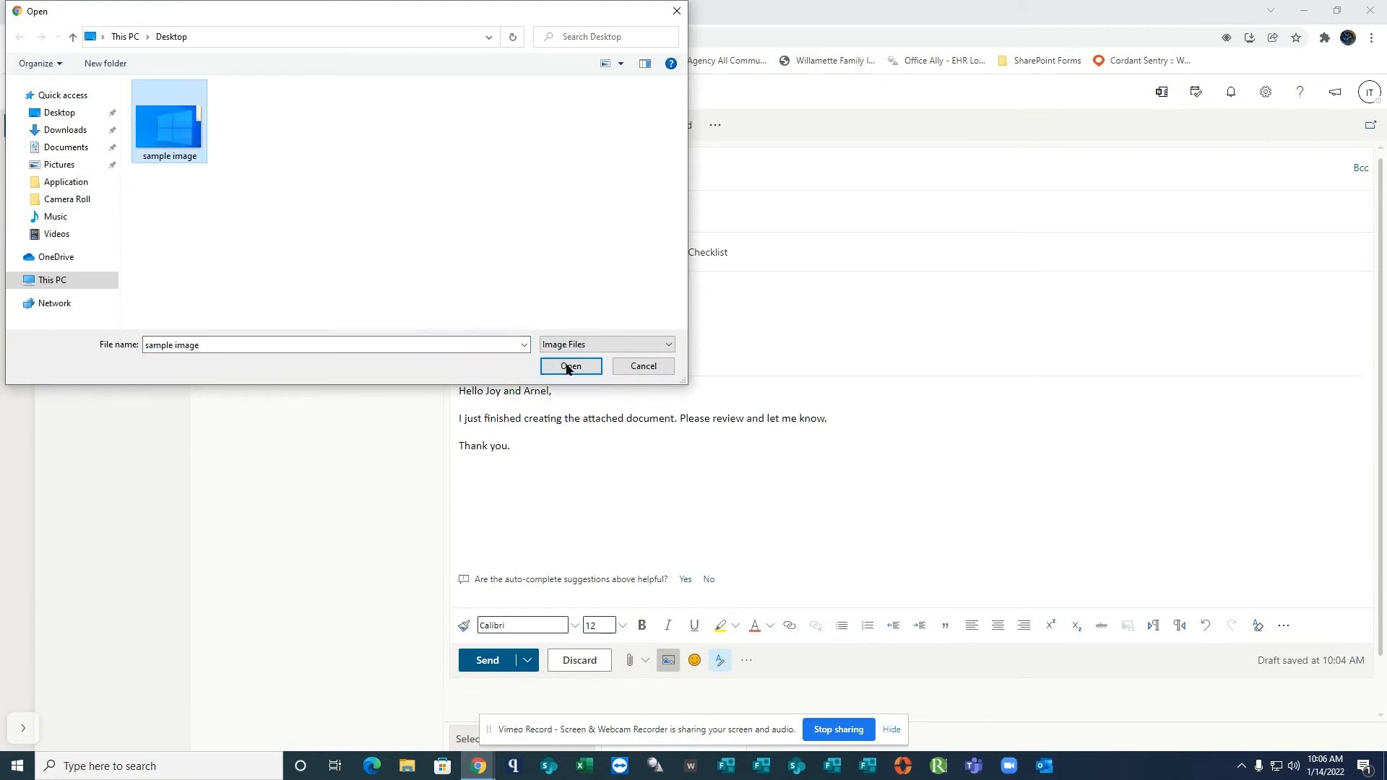
click(570, 366)
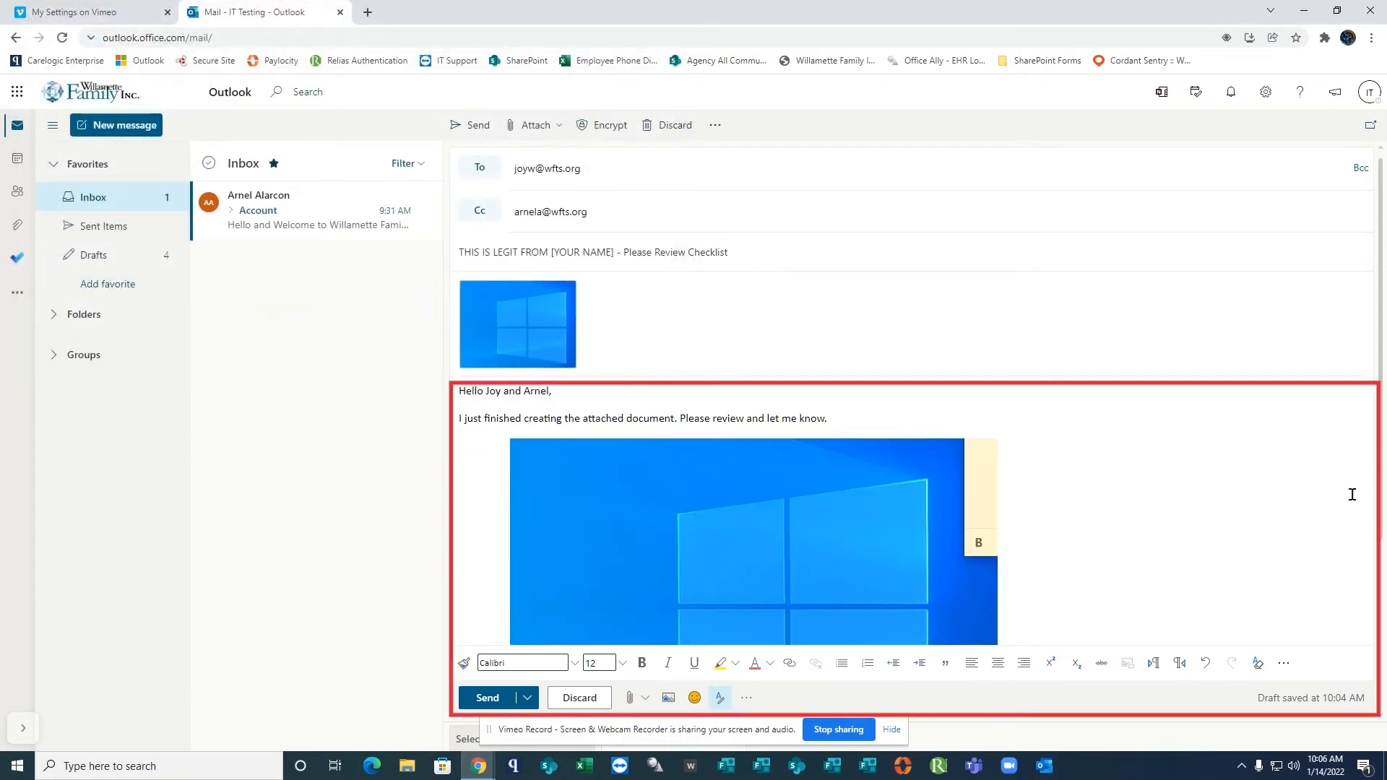
drag(1383, 506, 1355, 559)
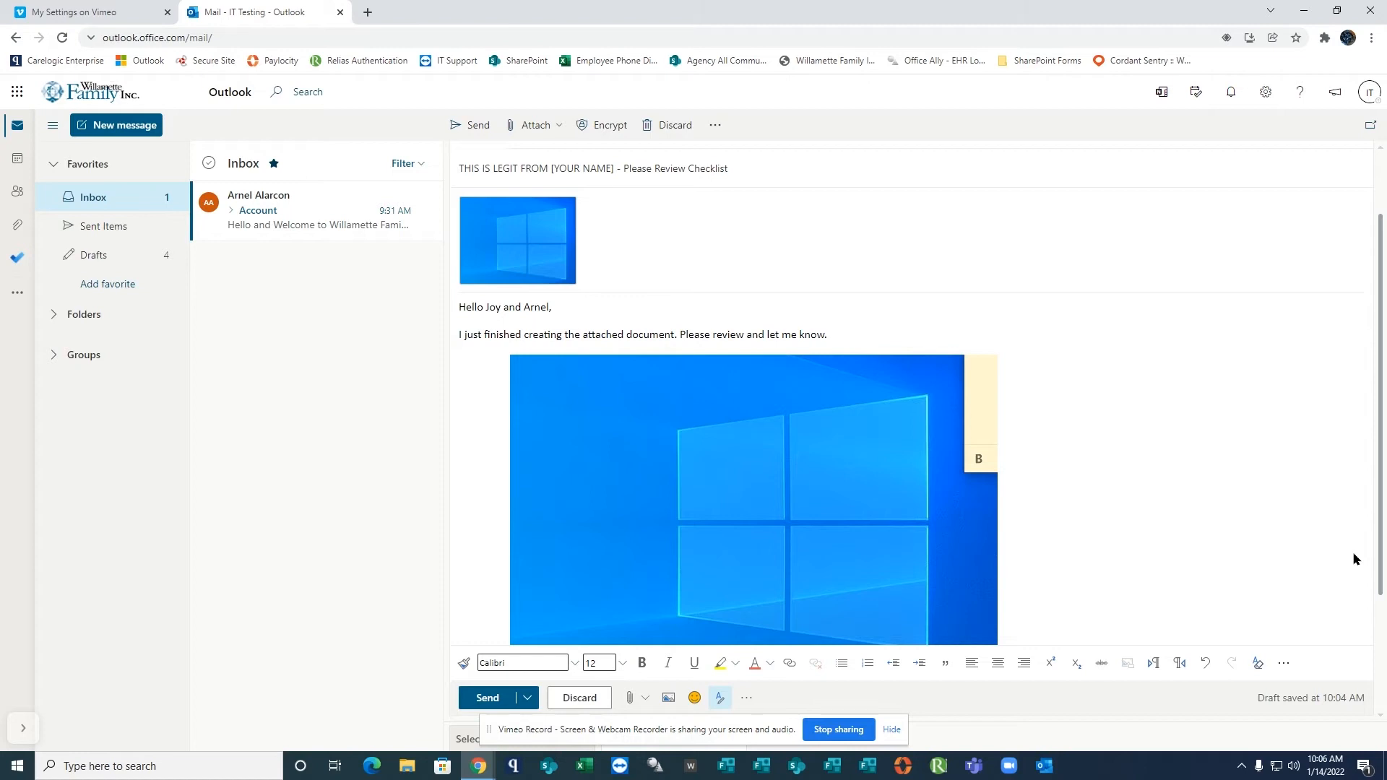
drag(1354, 558, 1321, 423)
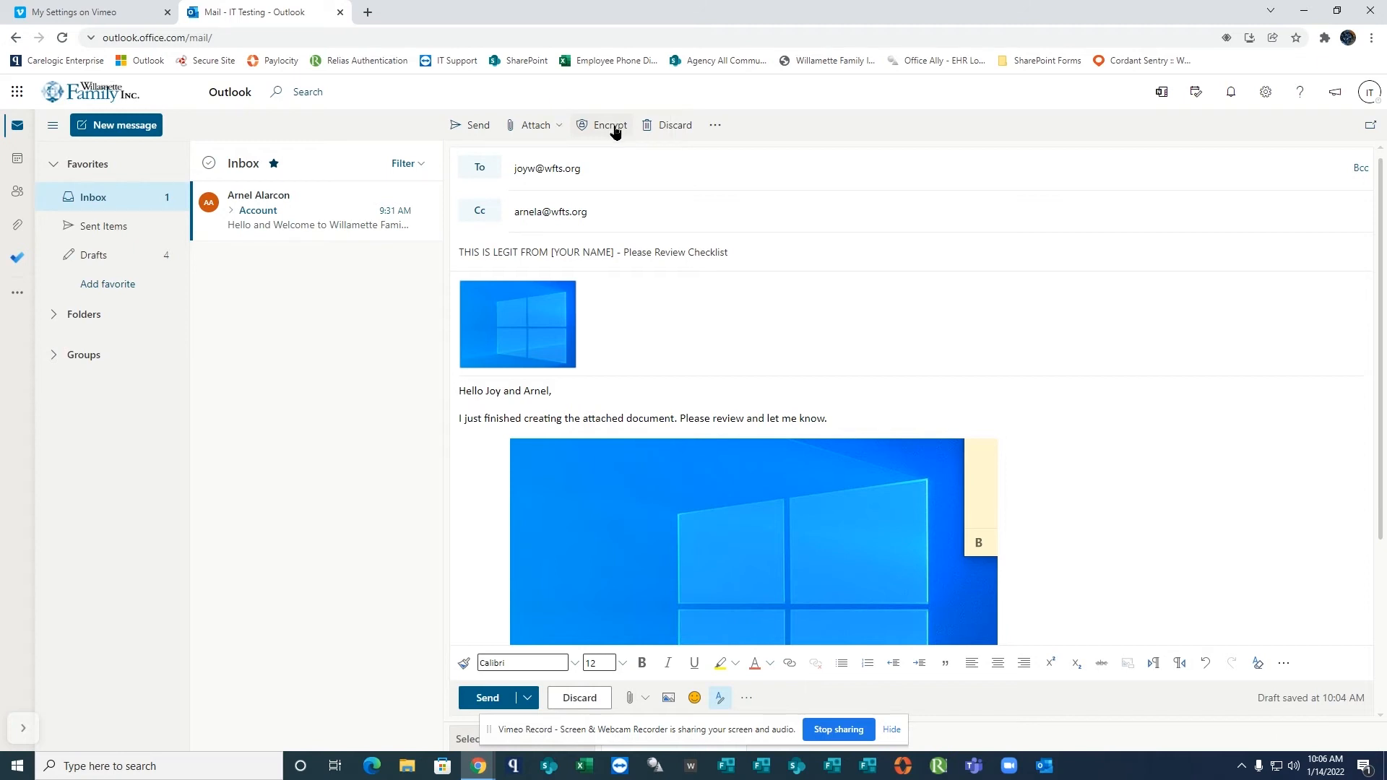
Encrypt the message and highlight its encryption notice above the recipients.
drag(1378, 474, 1379, 654)
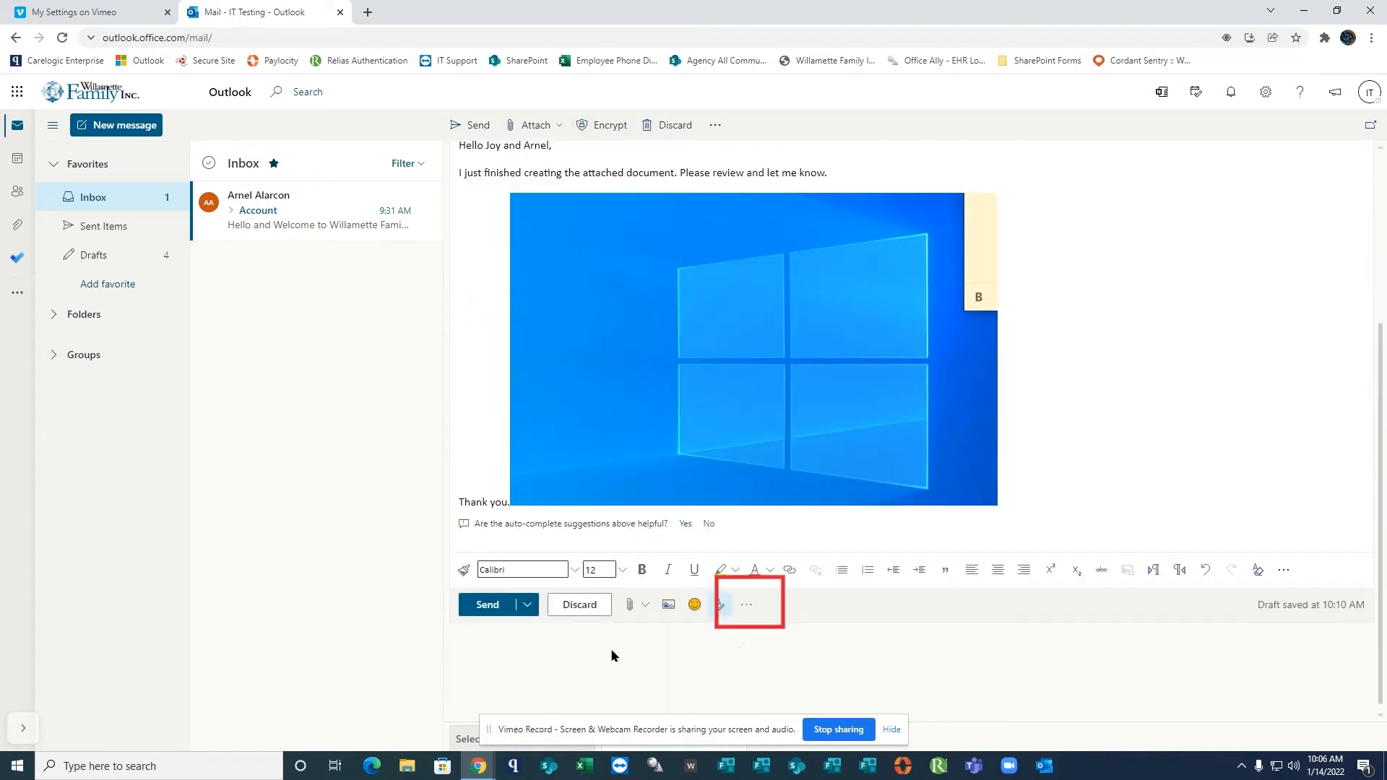
click(747, 607)
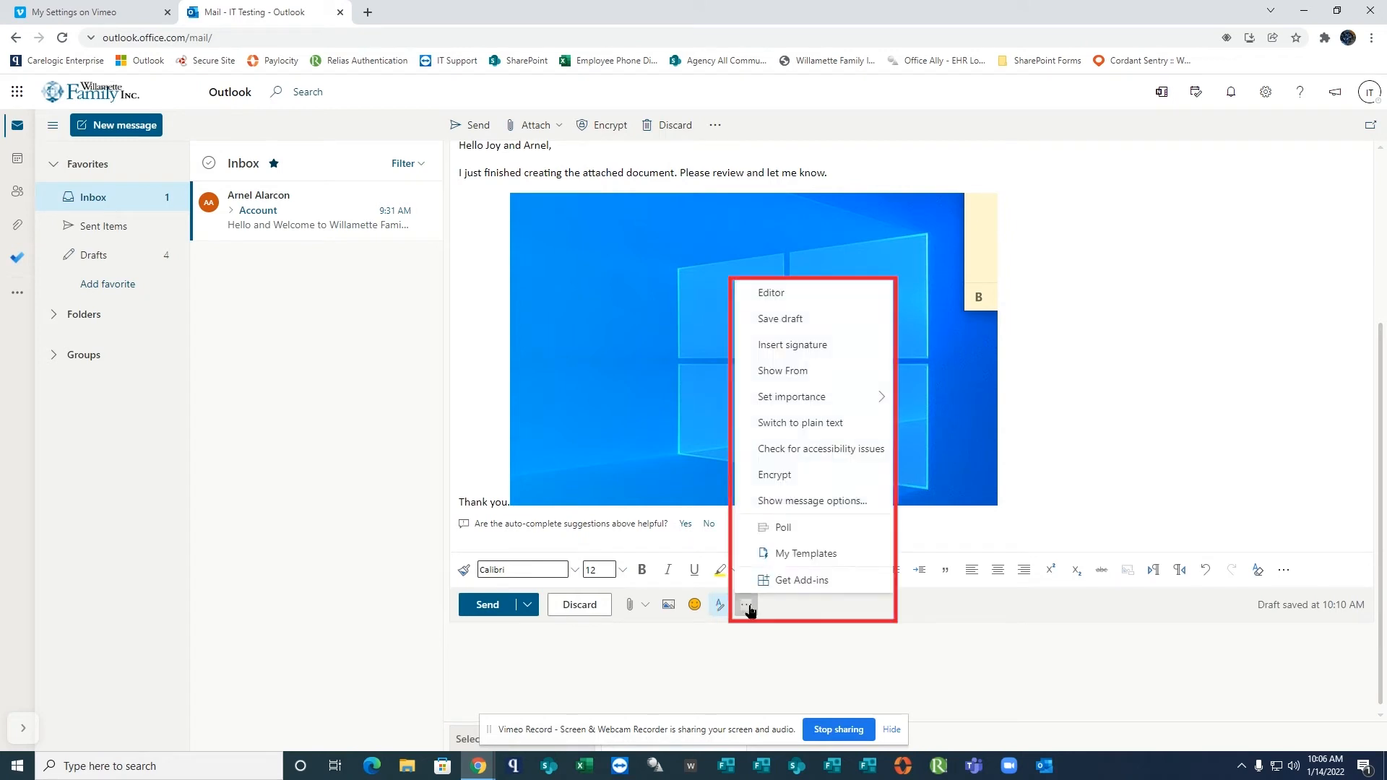
click(805, 477)
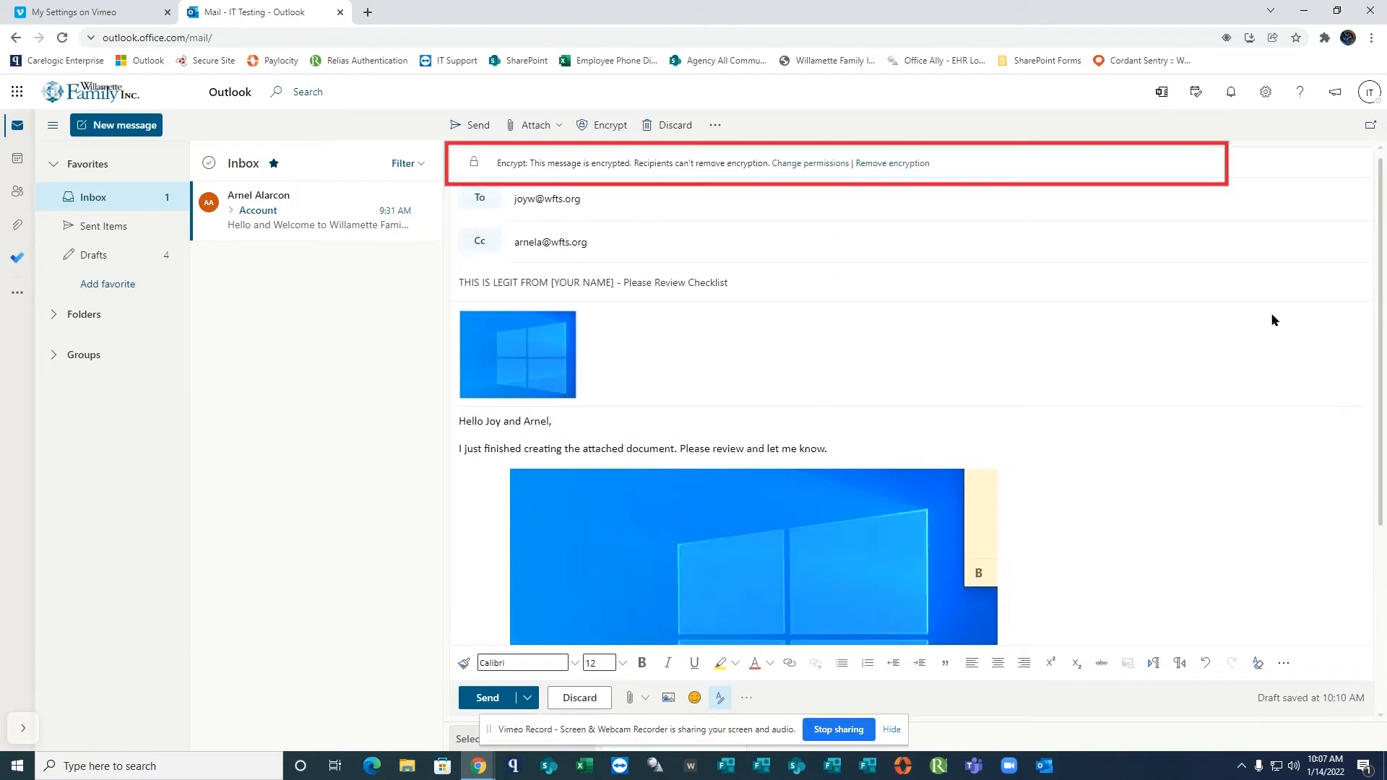
drag(933, 166, 489, 165)
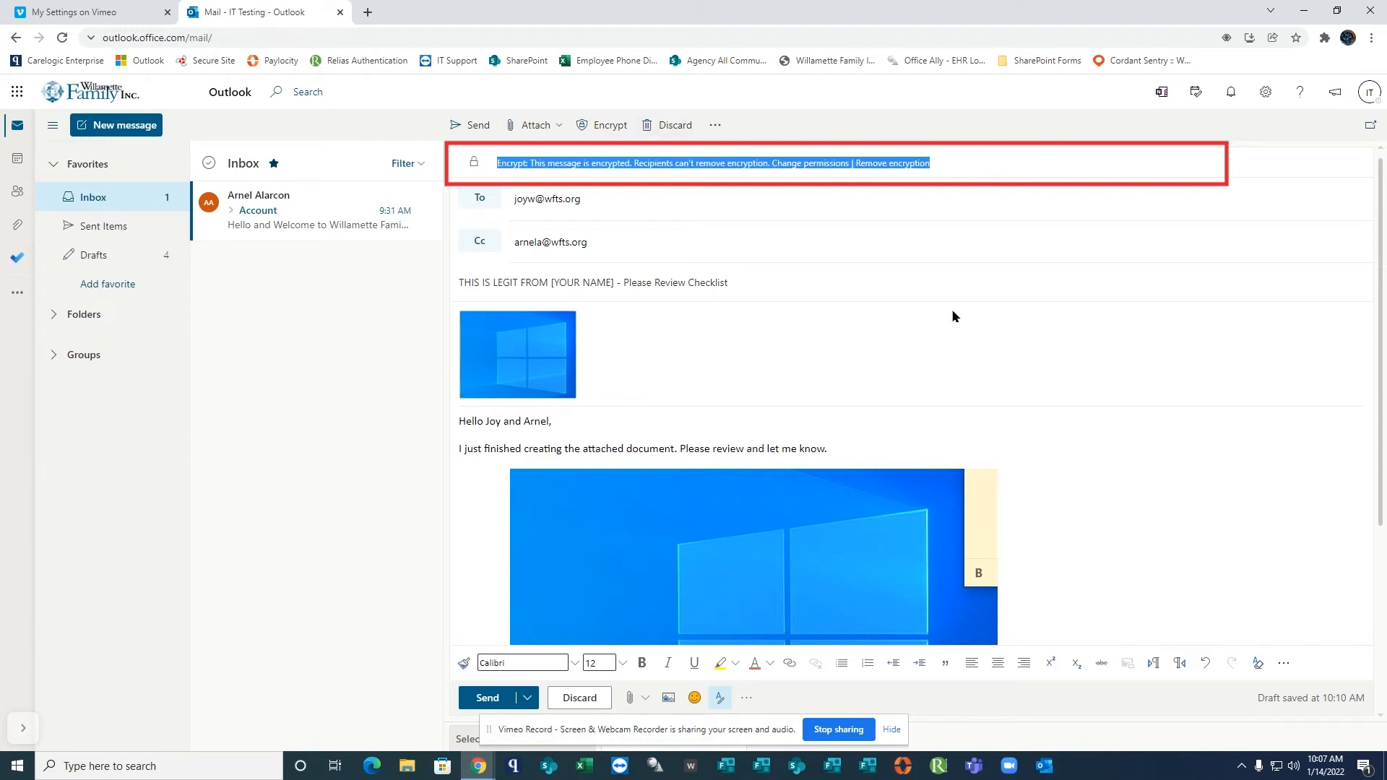
Review the finished message down to its end and send it.
scroll(1373, 325, down, 3)
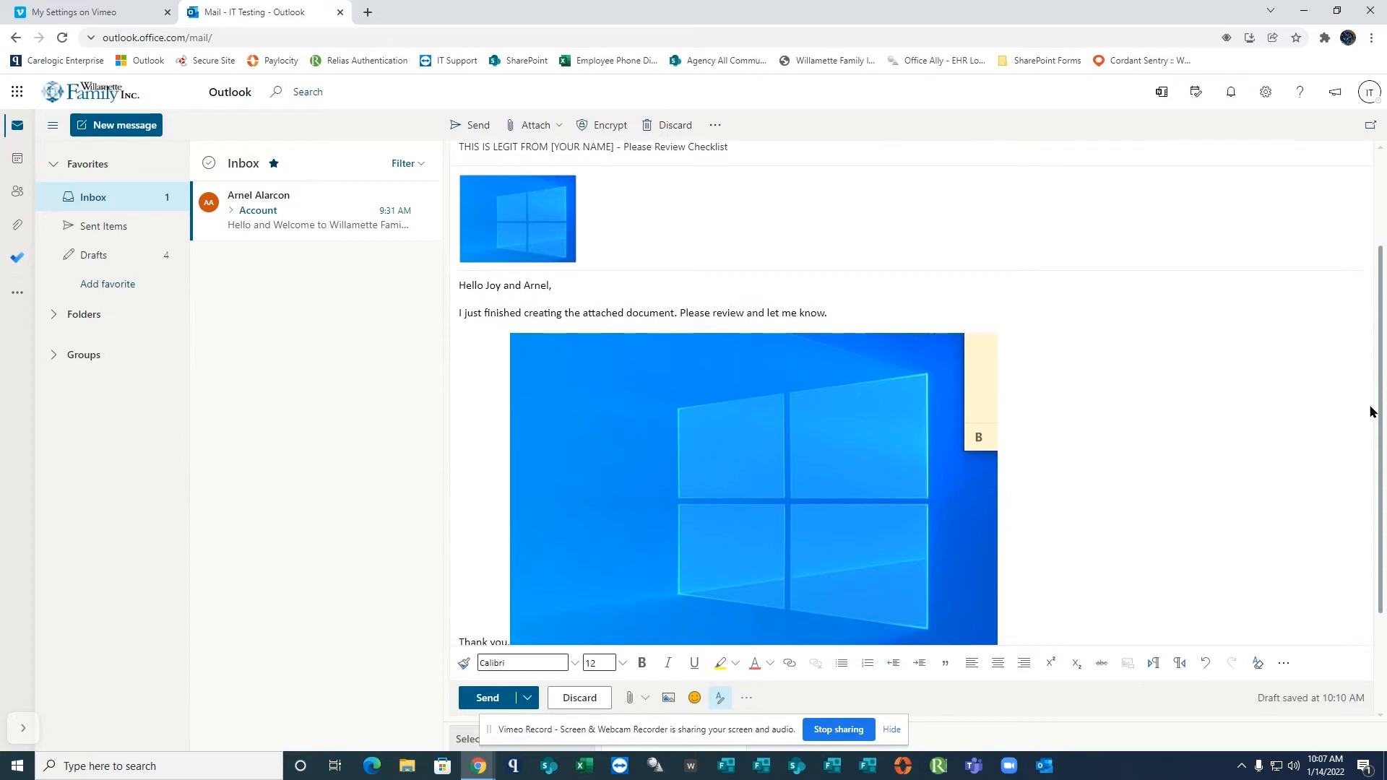
scroll(1372, 457, down, 1)
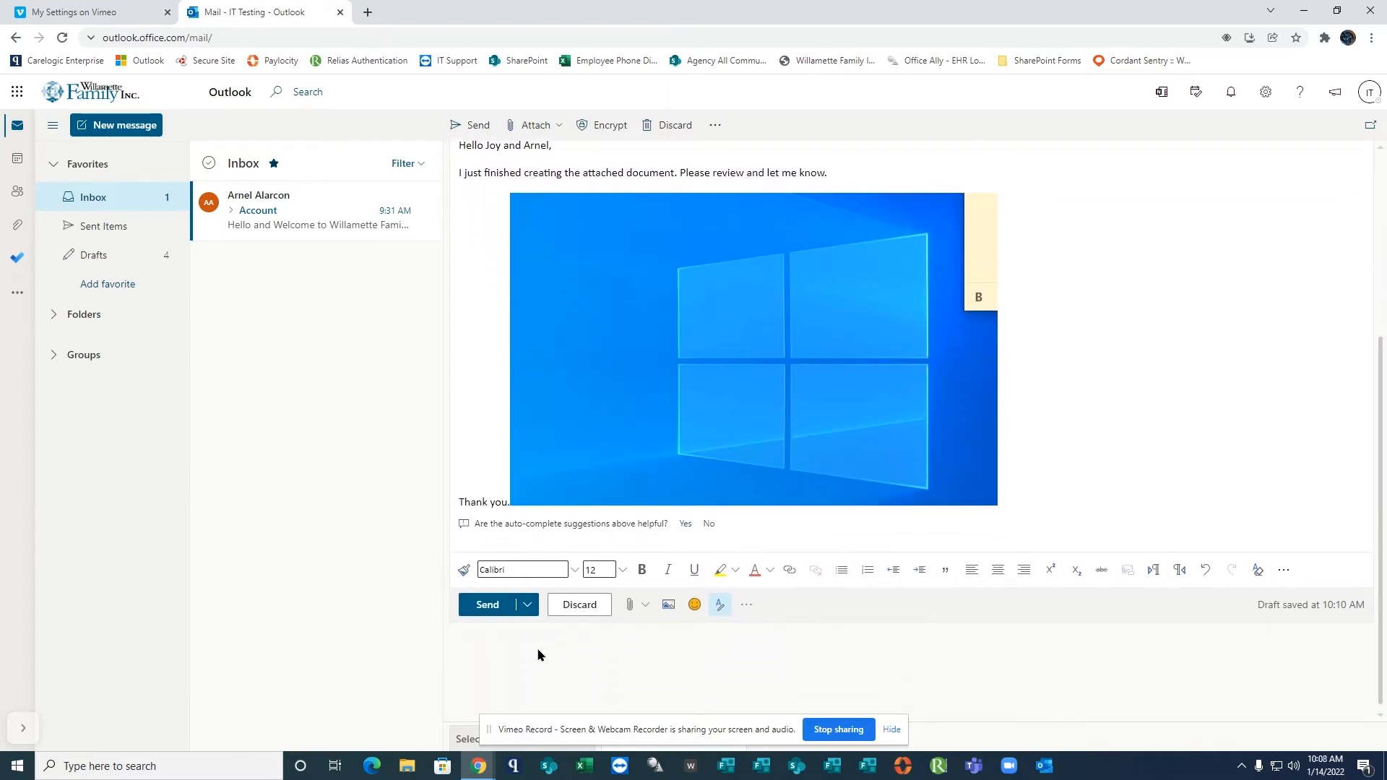
click(485, 605)
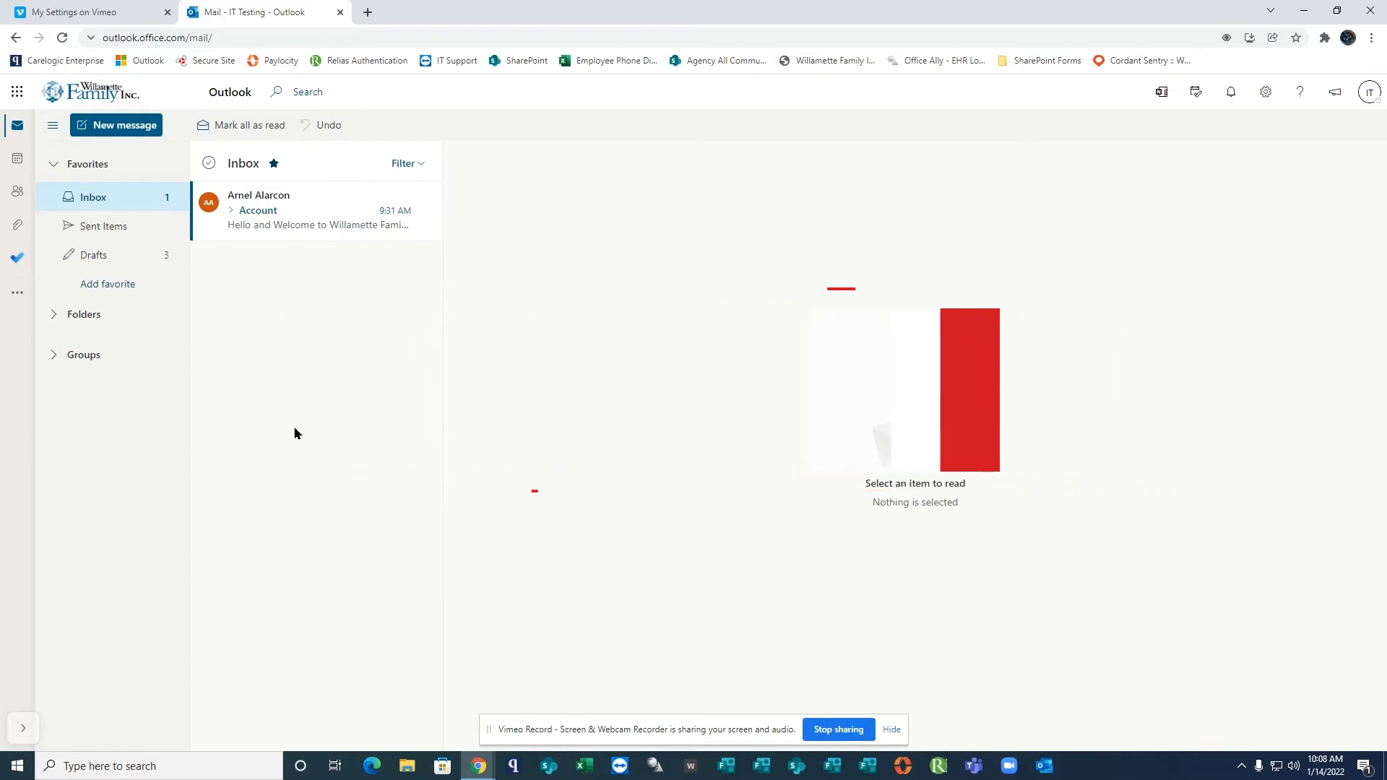
Open the "Account" email in the inbox and examine its move, categorize and additional message actions.
click(246, 218)
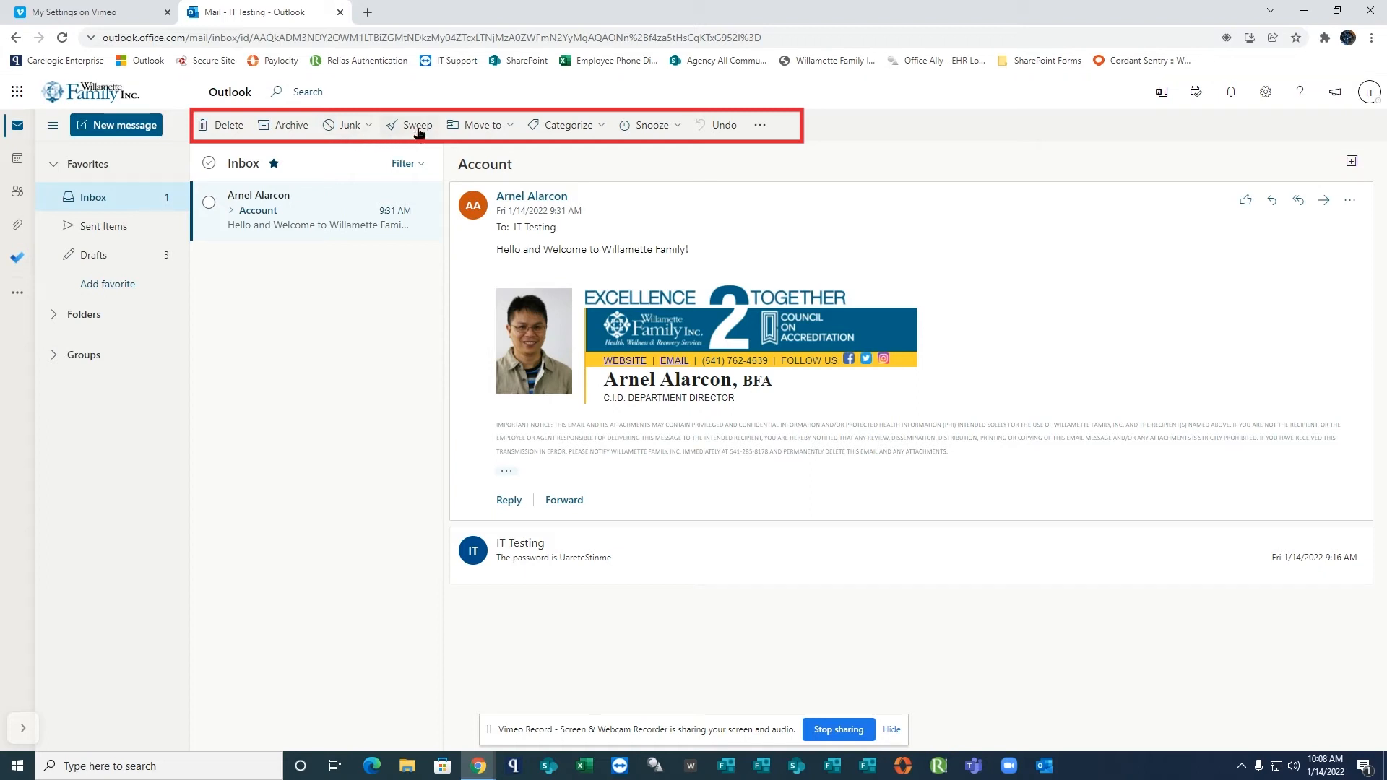
click(514, 128)
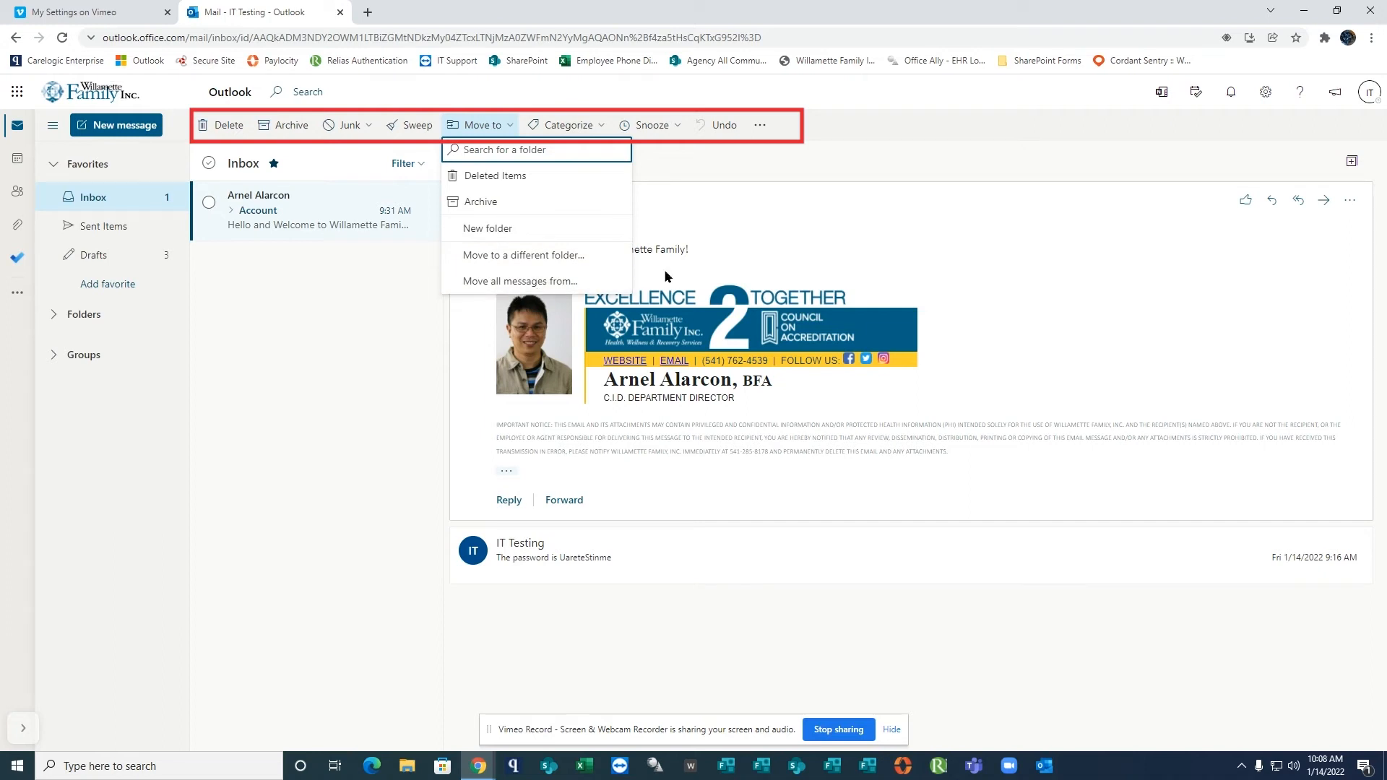
click(598, 126)
click(598, 126)
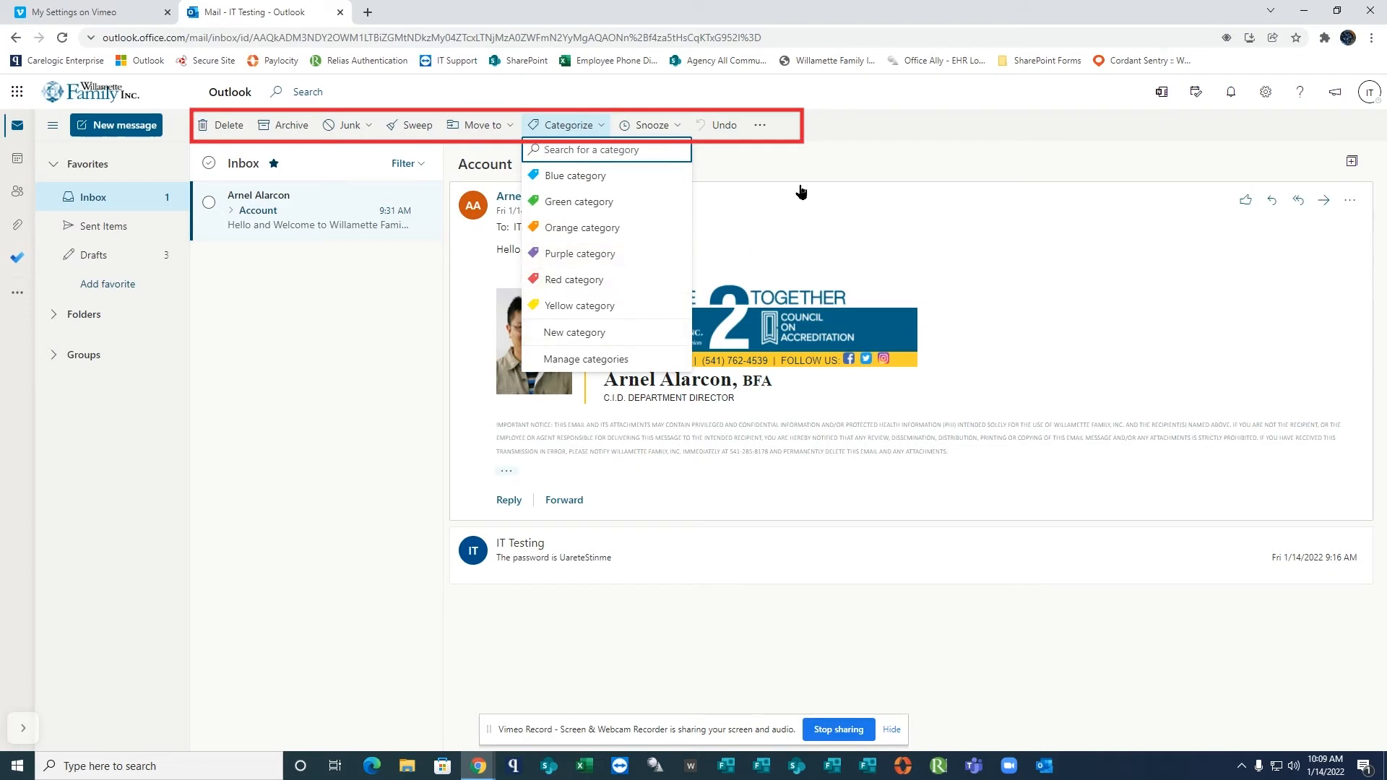
click(807, 157)
click(759, 125)
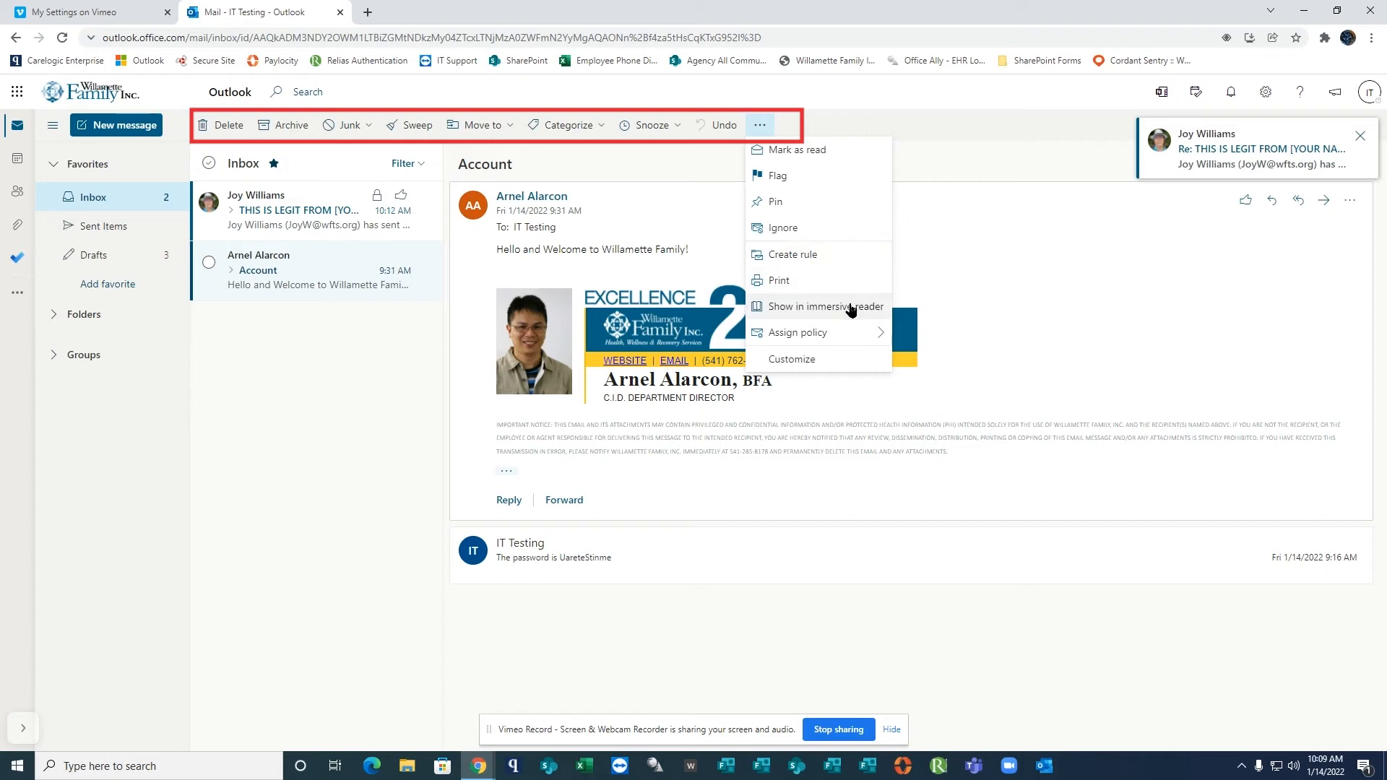
mouse_move(852, 346)
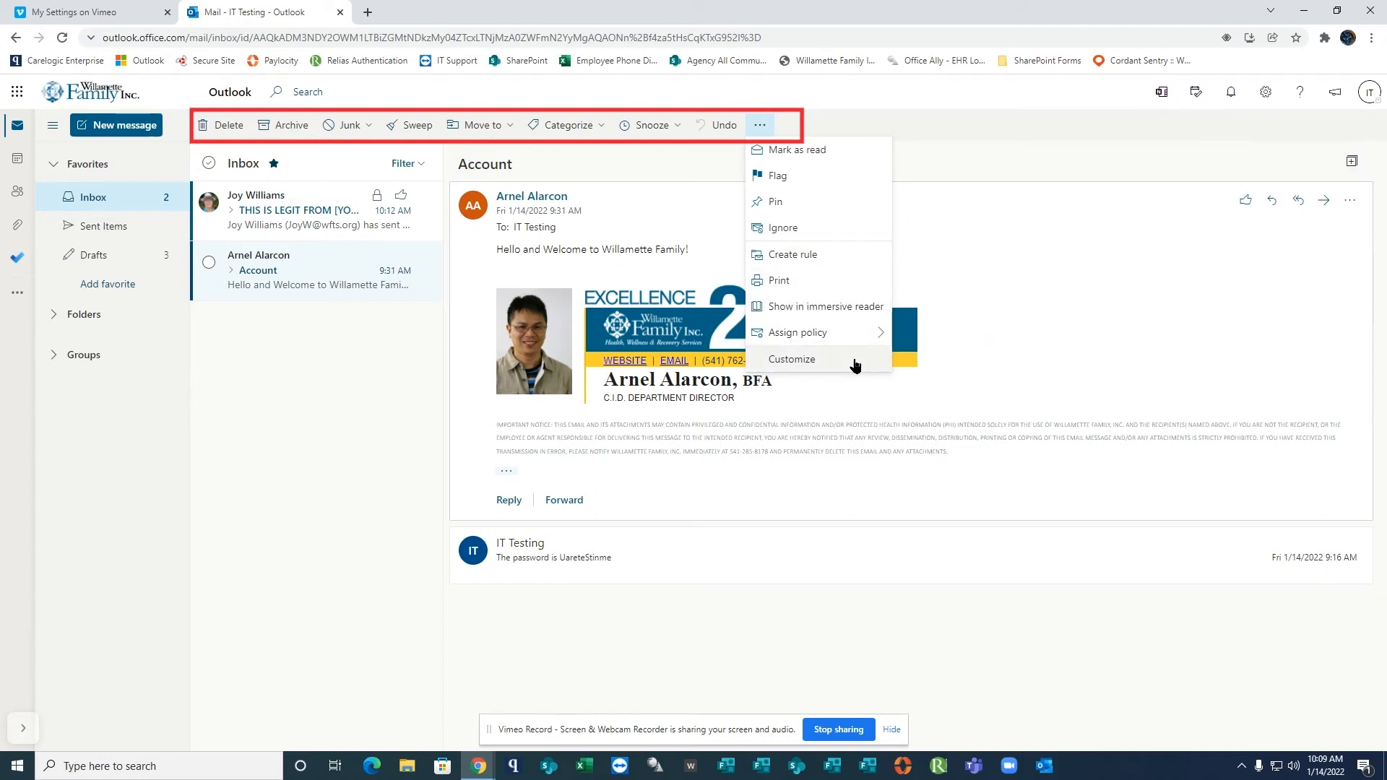
click(1103, 335)
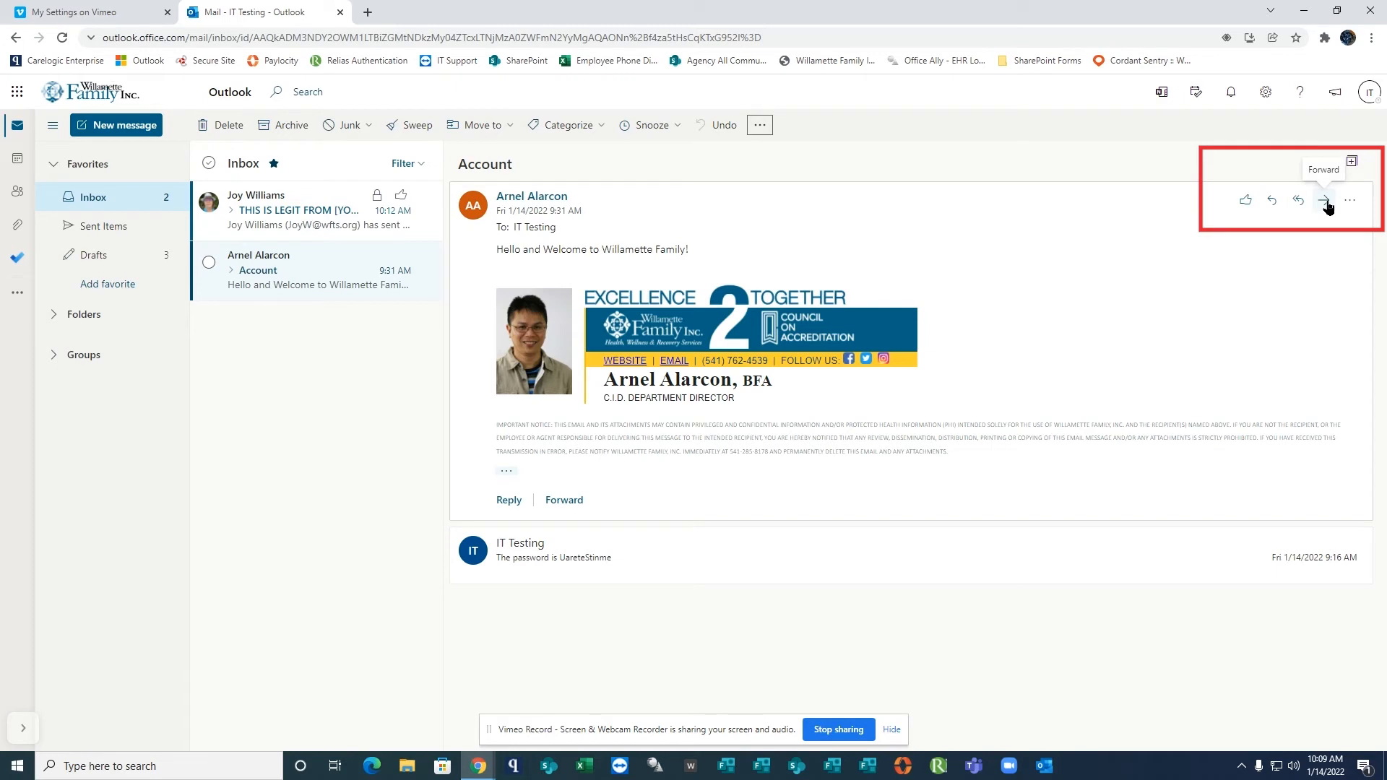
click(1351, 204)
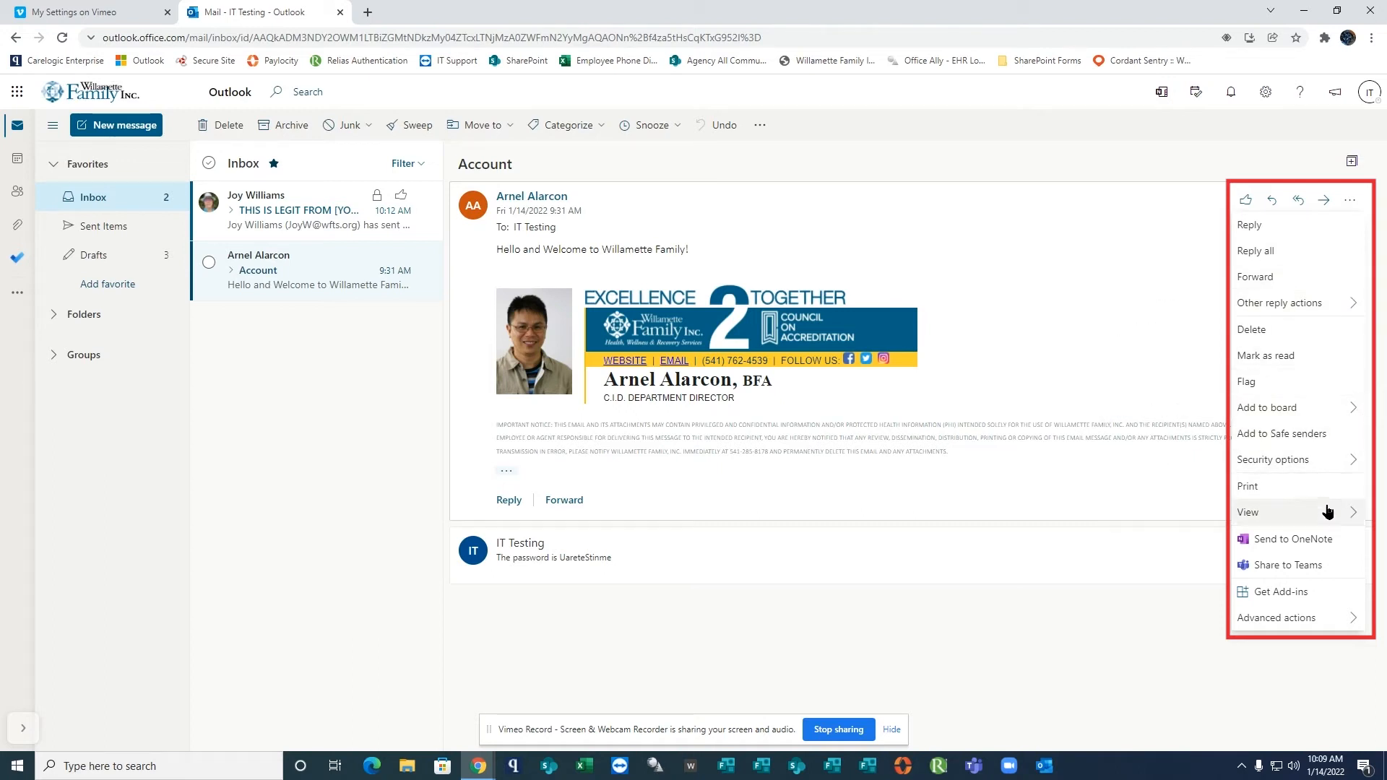
mouse_move(1331, 618)
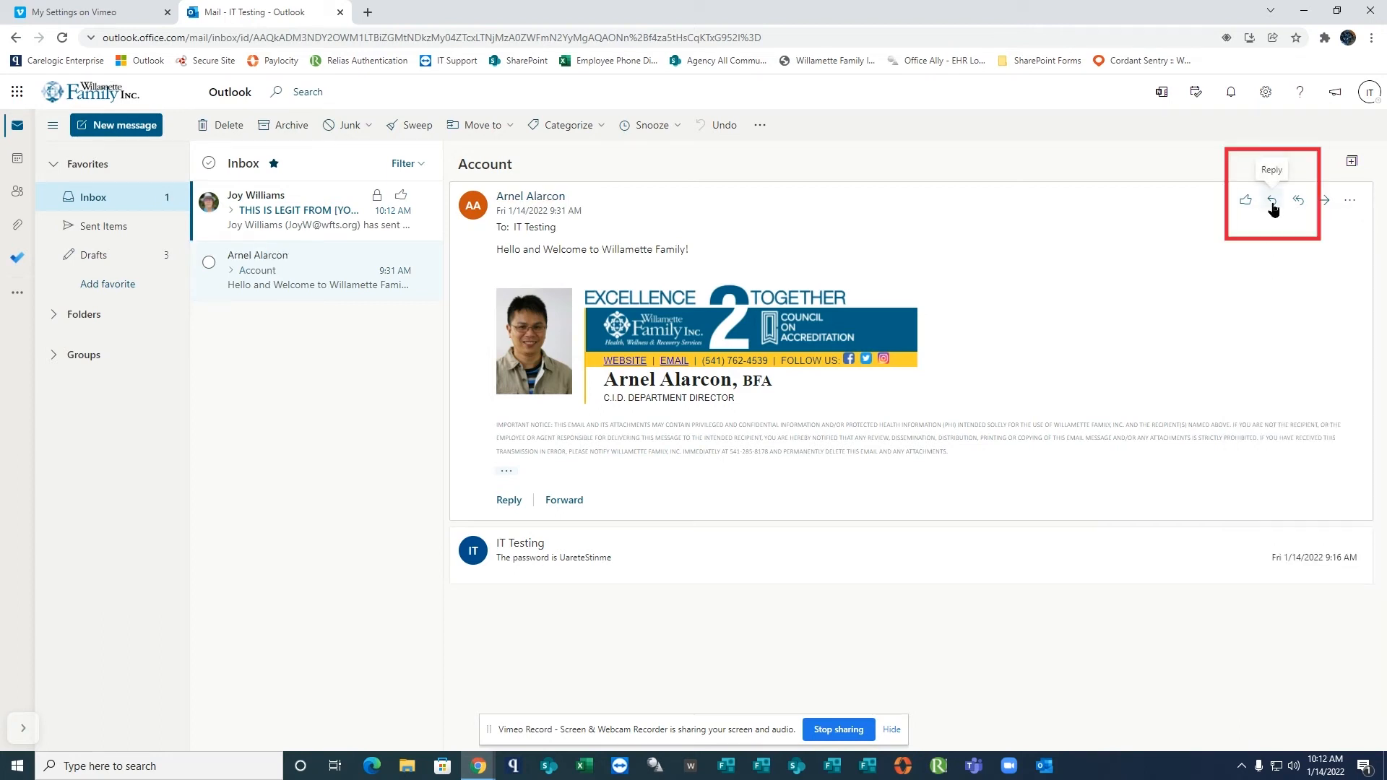
Reply to the "Account" email with "Hello Team, Thank you for the welcome note. Happy to be one of the Family members. Sincerely," and send it.
click(1273, 206)
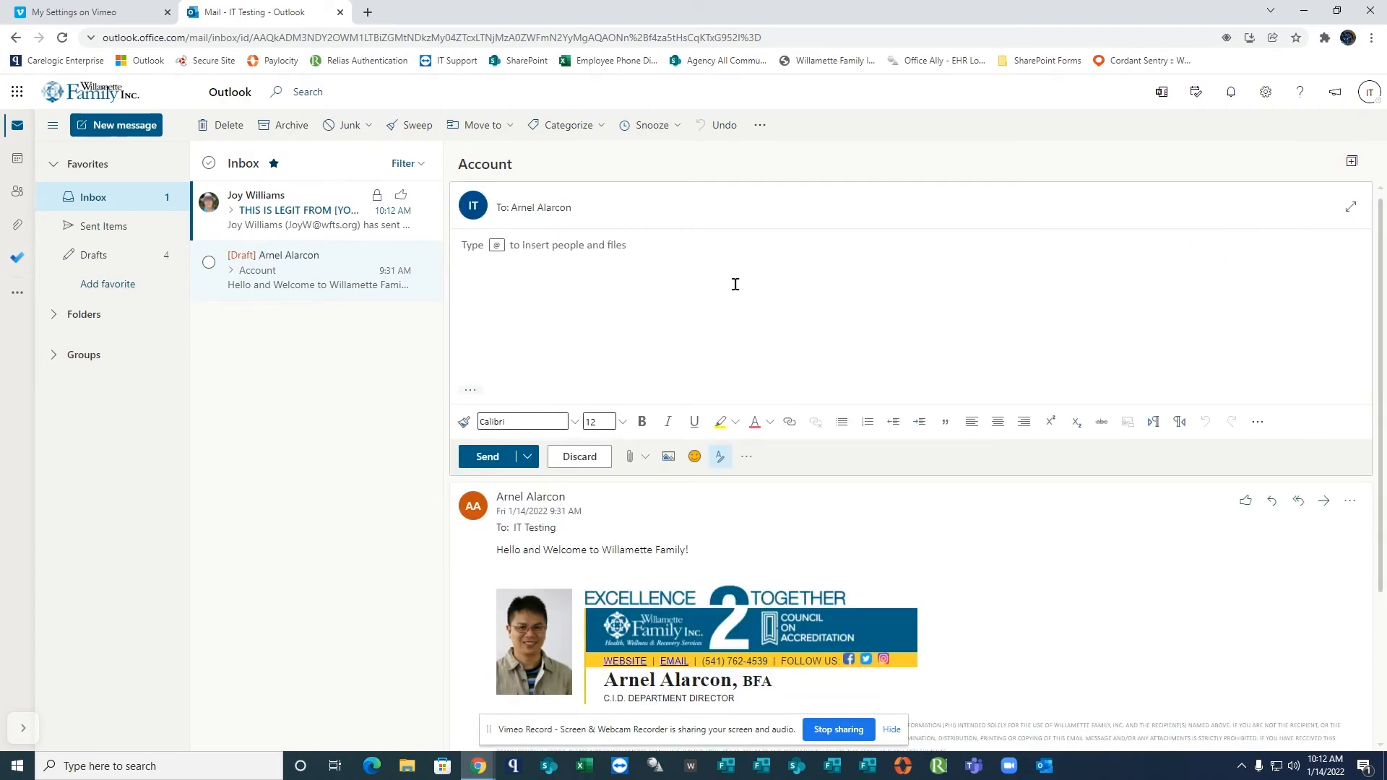
text(Hello Team,)
key(Return)
key(Return)
text(Th)
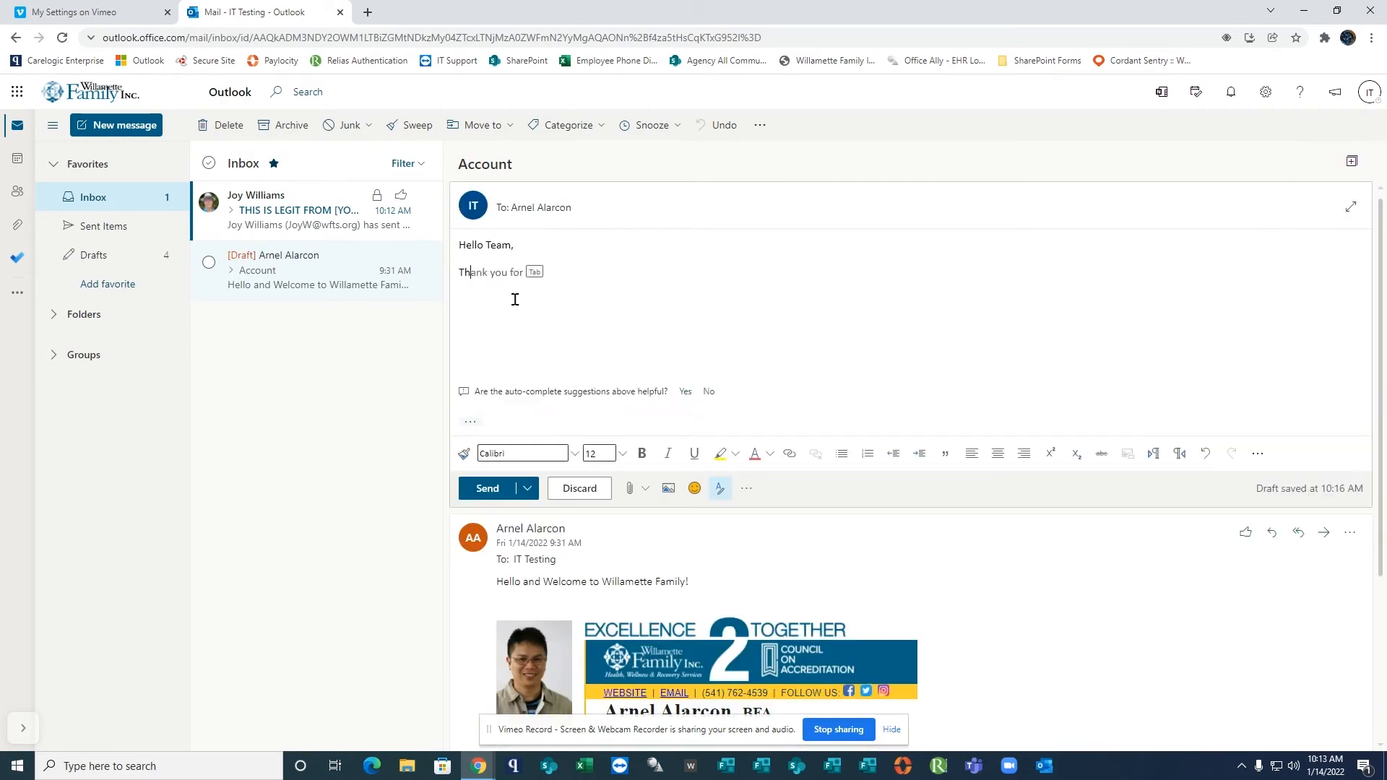
text(ank you for the welcome note. Happy to )
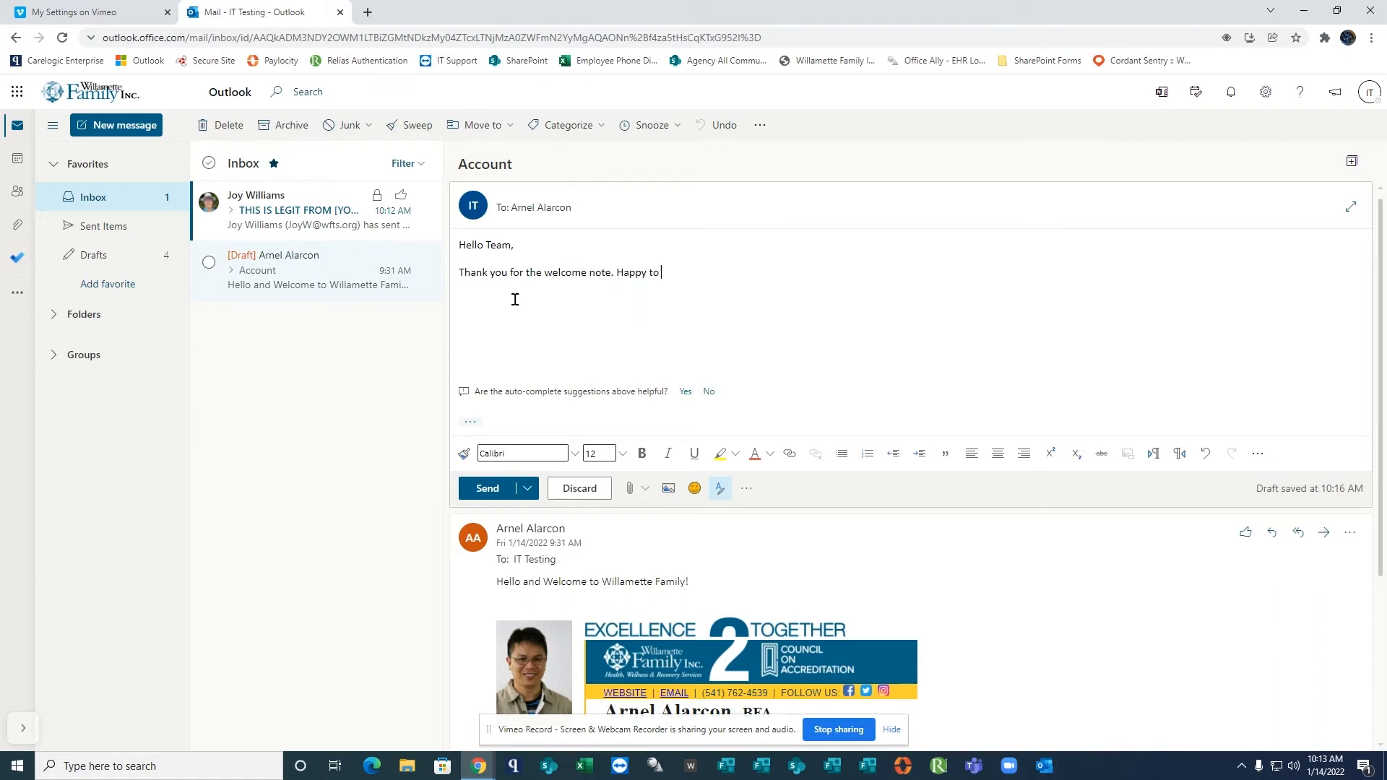
text(be one of the Family members.  Sincerely,)
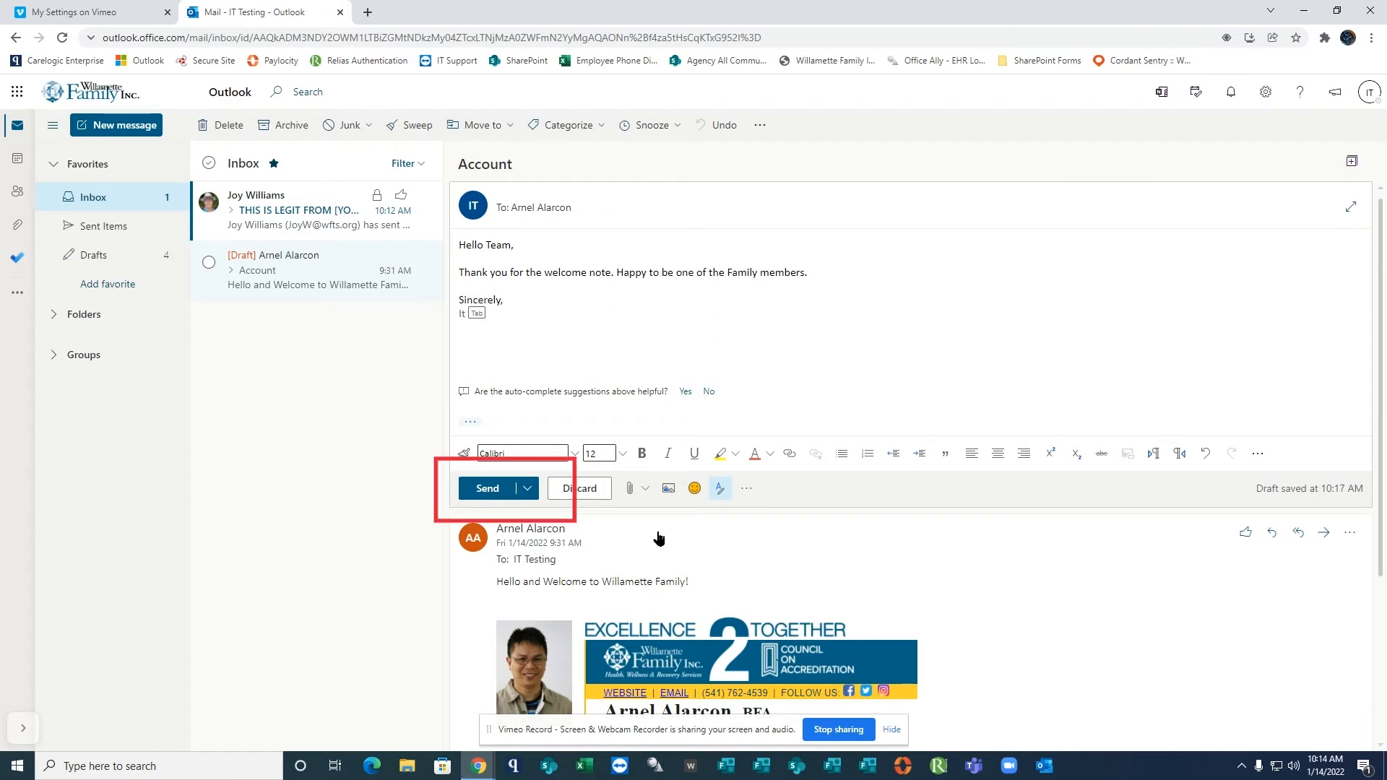
click(489, 489)
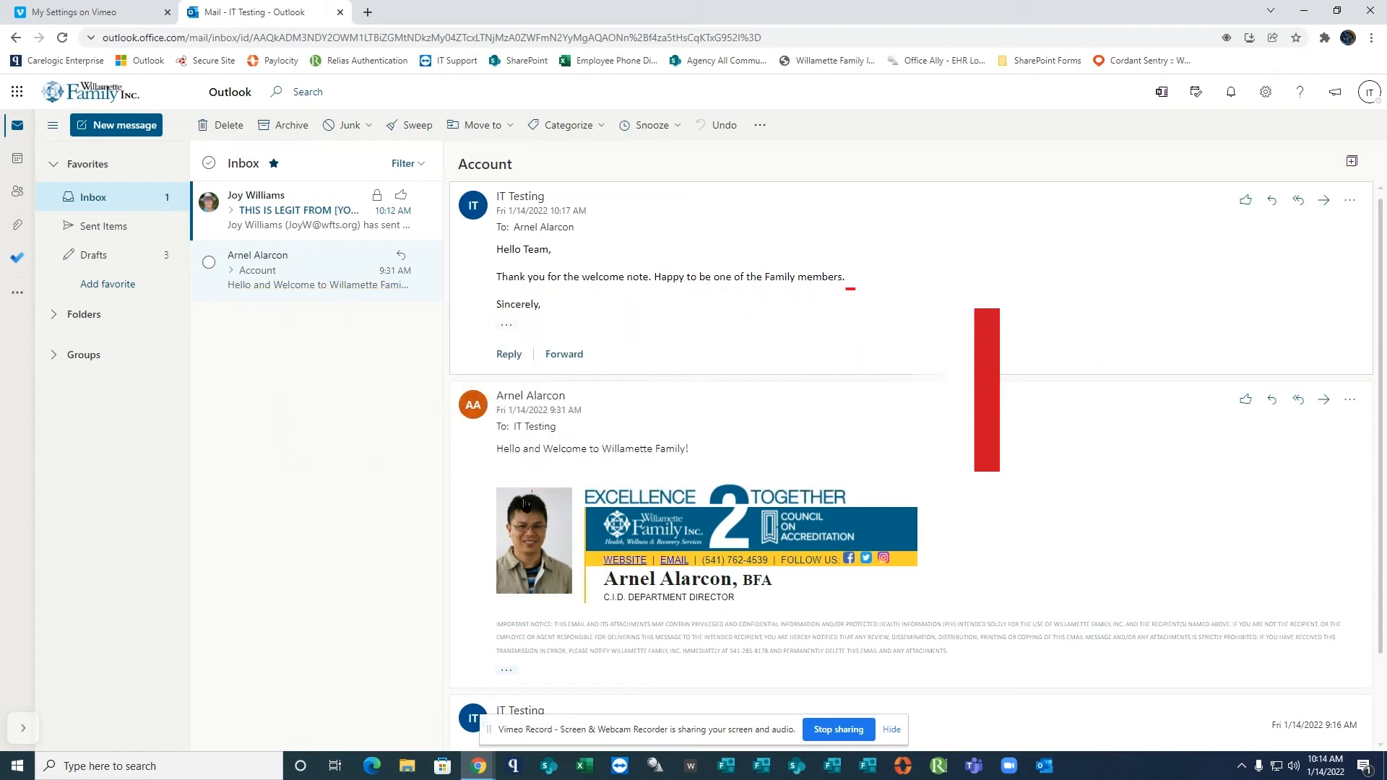
Switch to the calendar and create an event on January 17, 2022 titled "IT Walkthrough Calendar Demo".
click(19, 169)
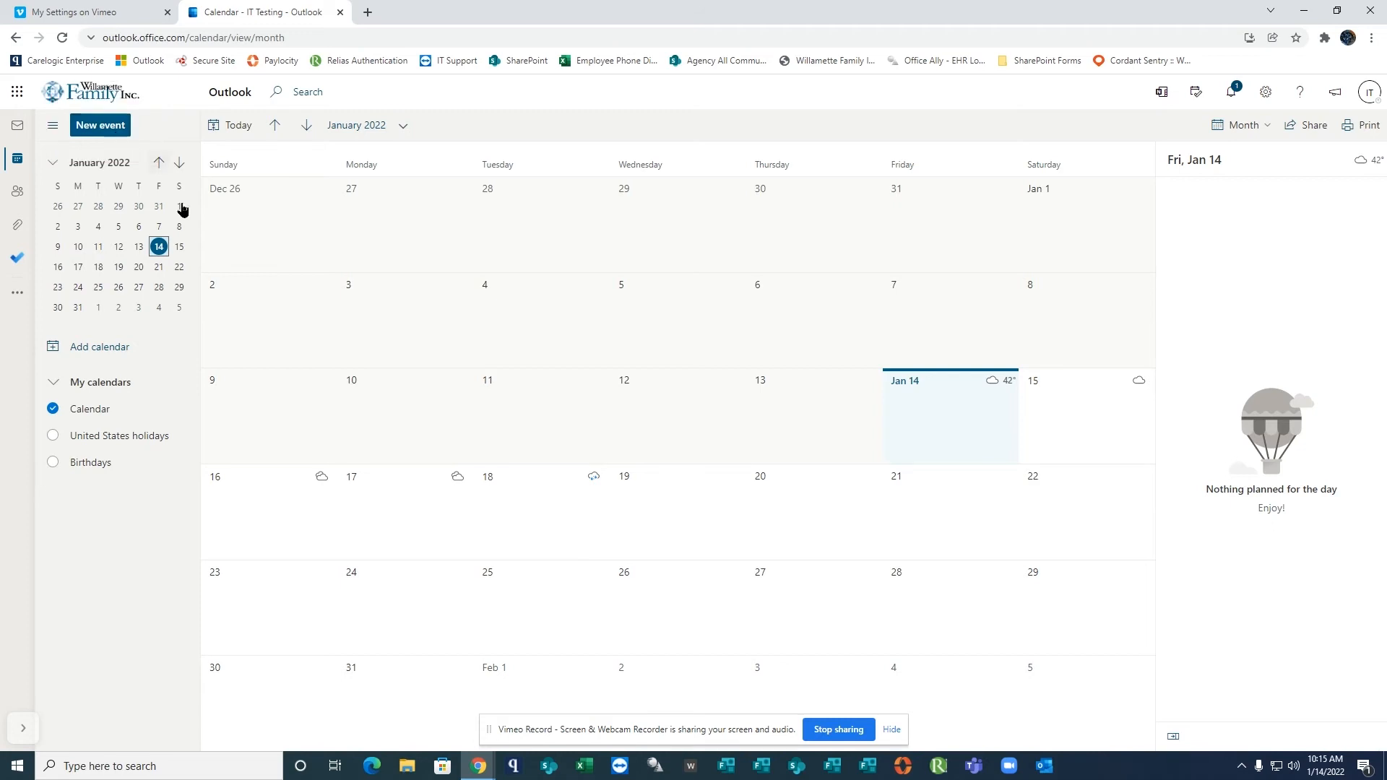
click(401, 508)
click(401, 508)
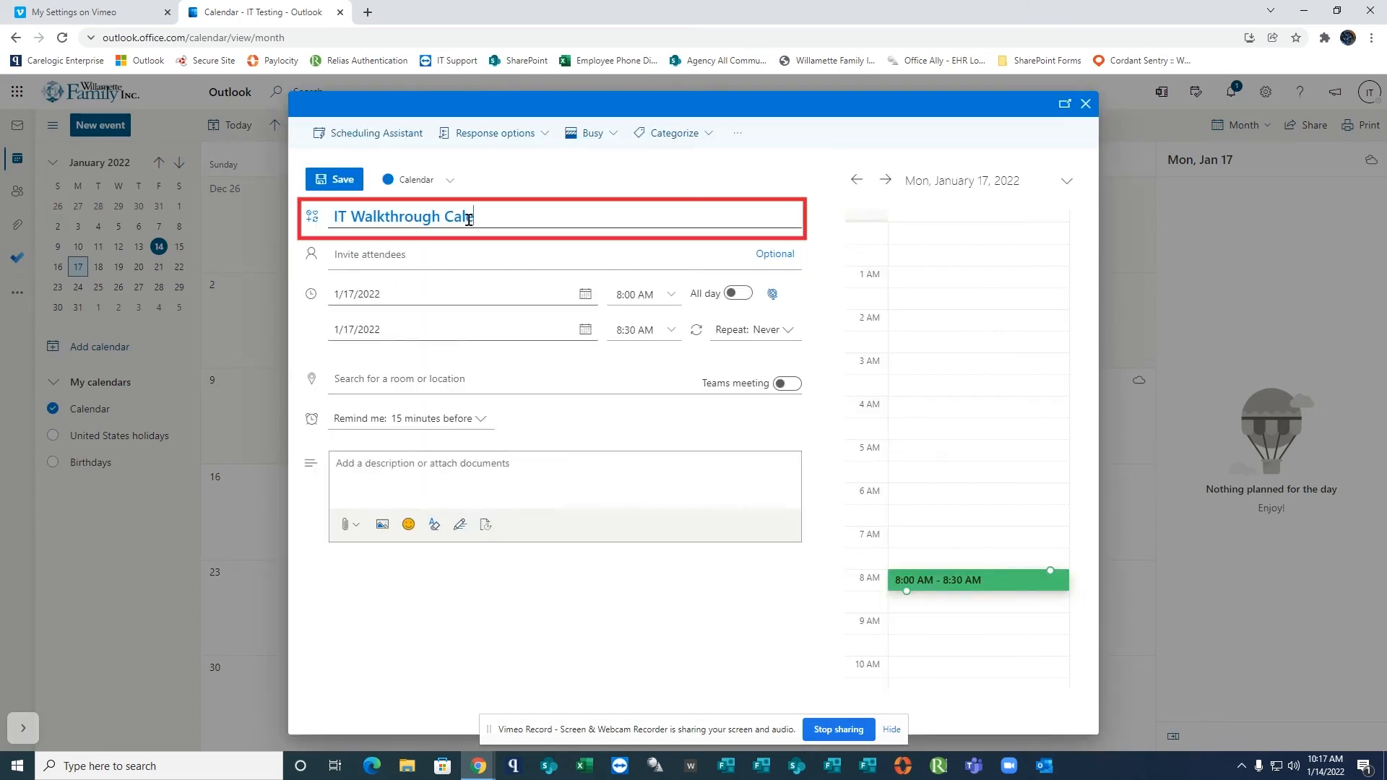
text(ndar Demo)
Invite two colleagues from the contact suggestions and schedule the event for 9:00 AM to 9:30 AM.
click(428, 257)
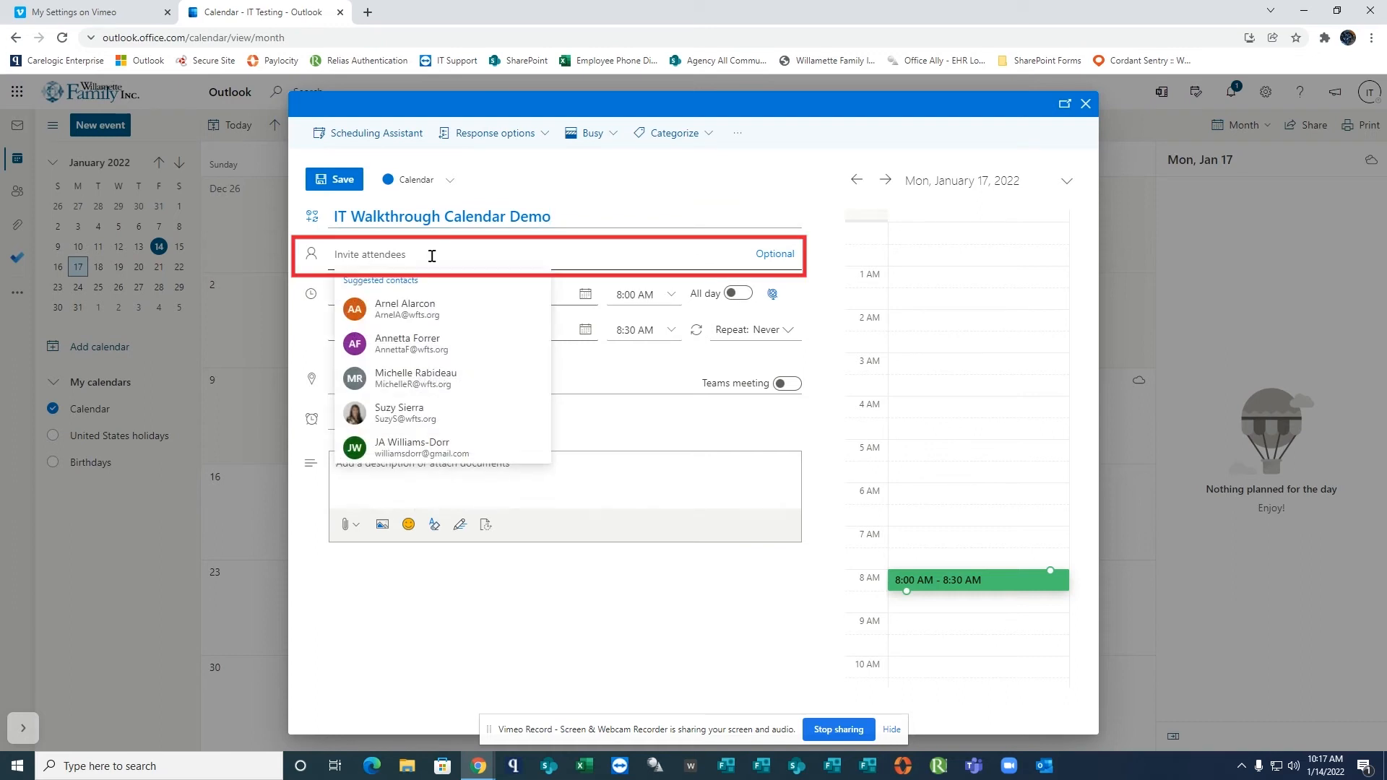
text(joy)
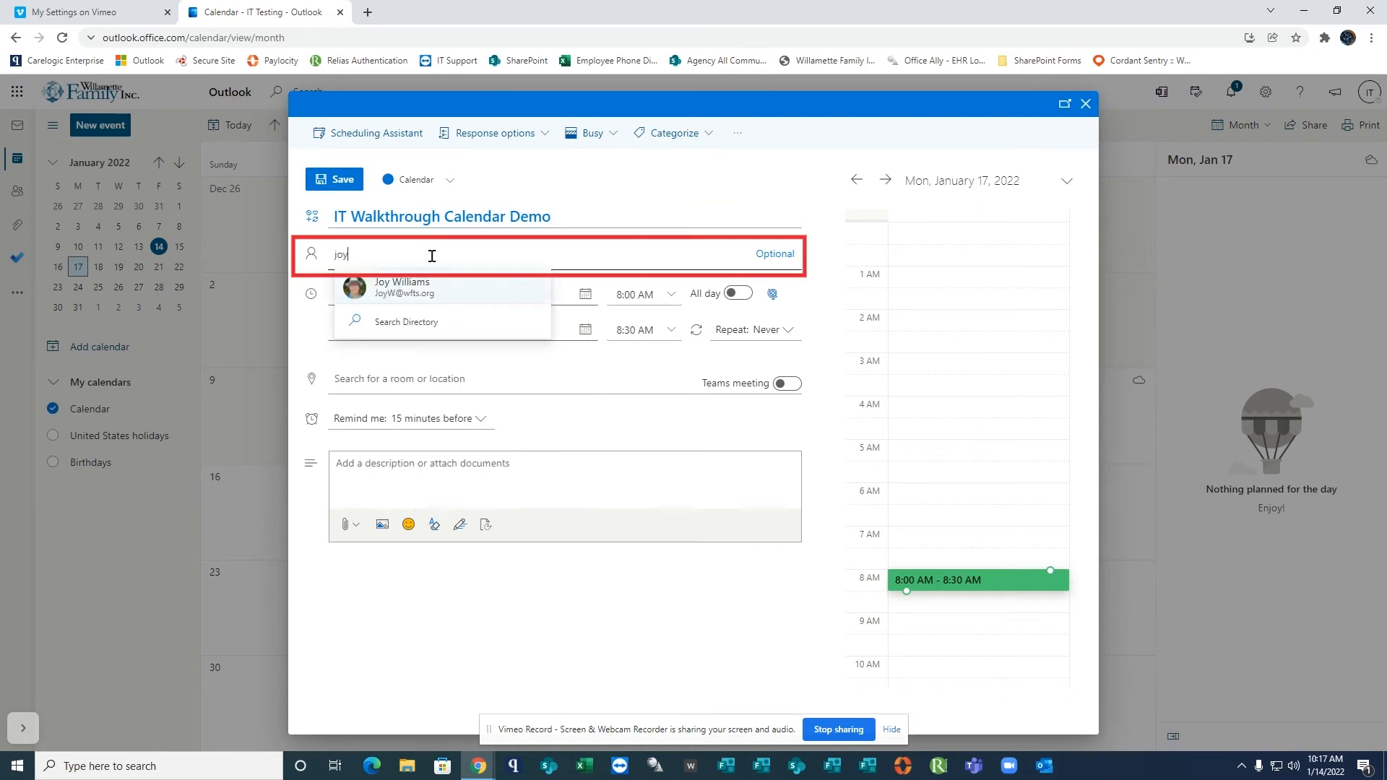
click(430, 299)
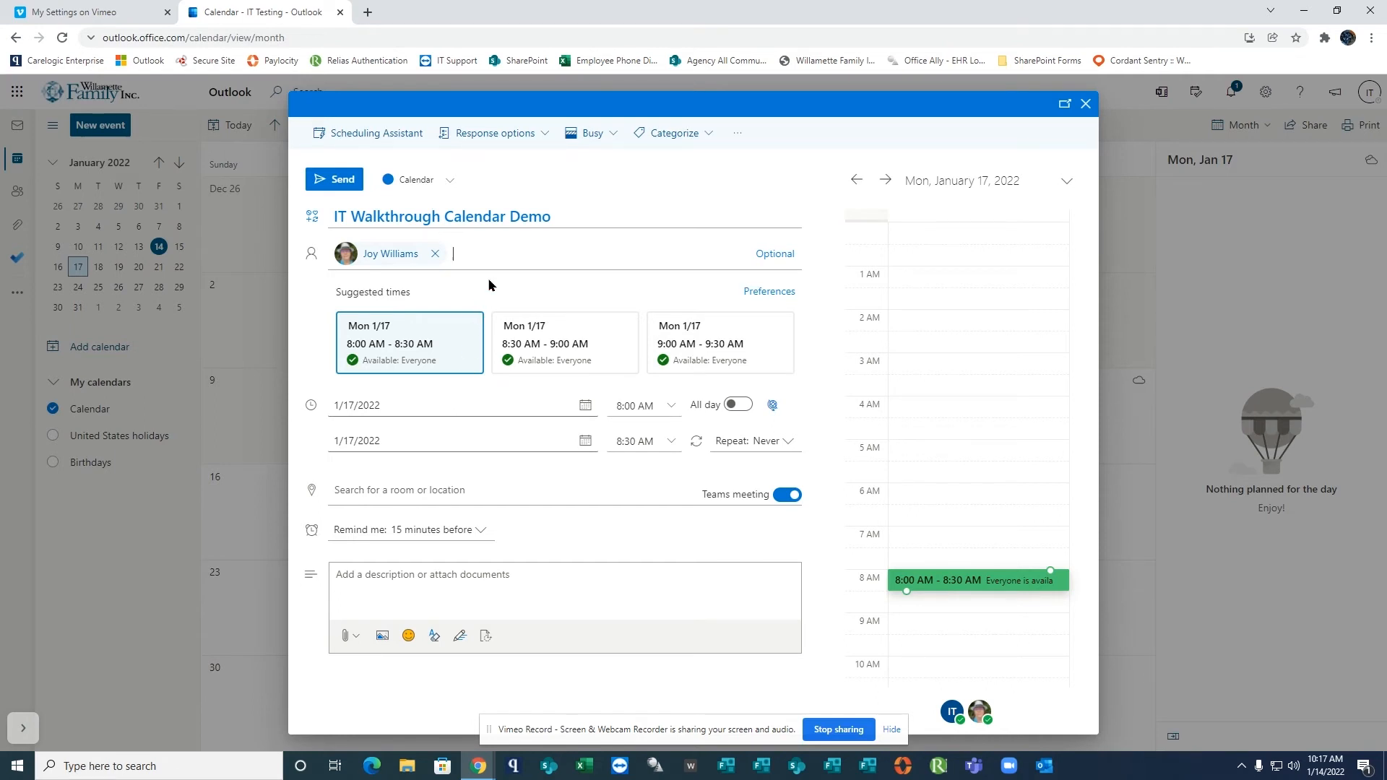
text(arn)
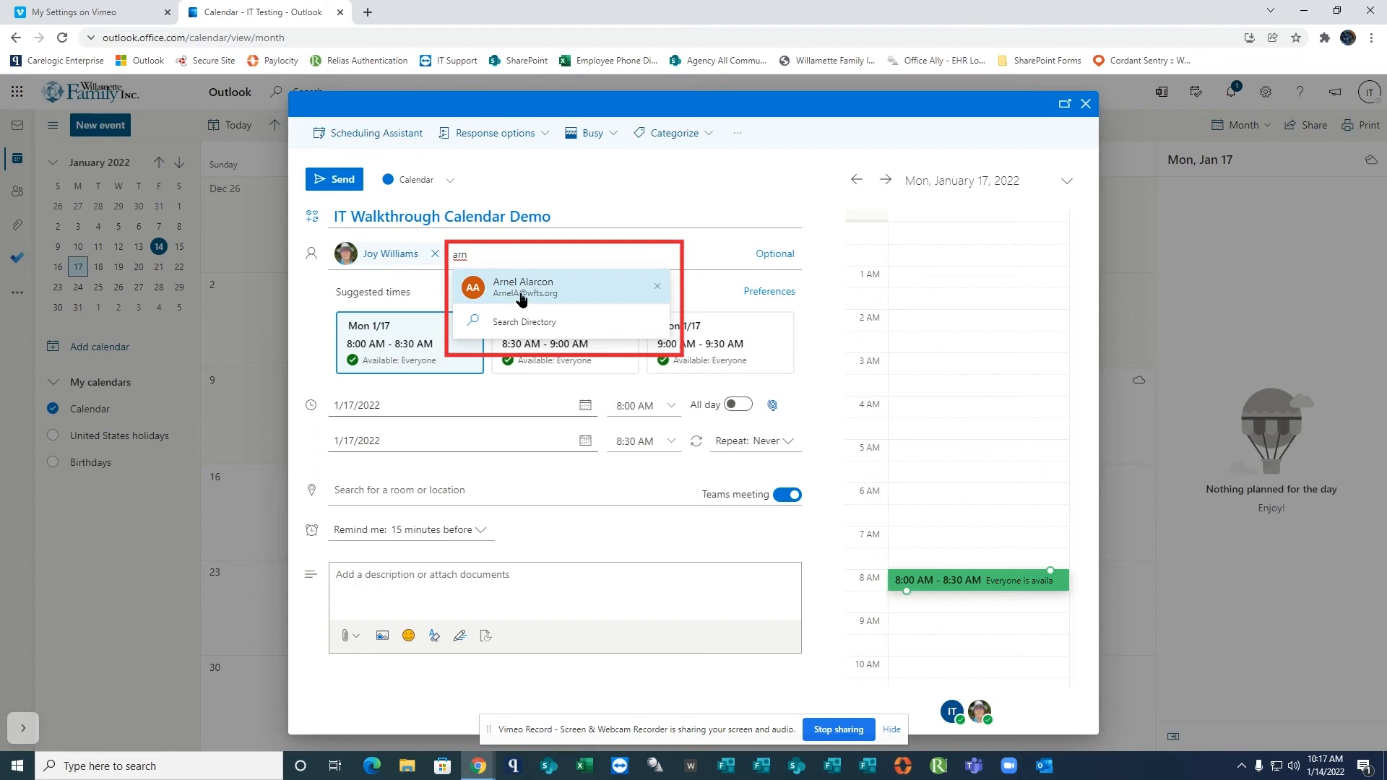
click(521, 289)
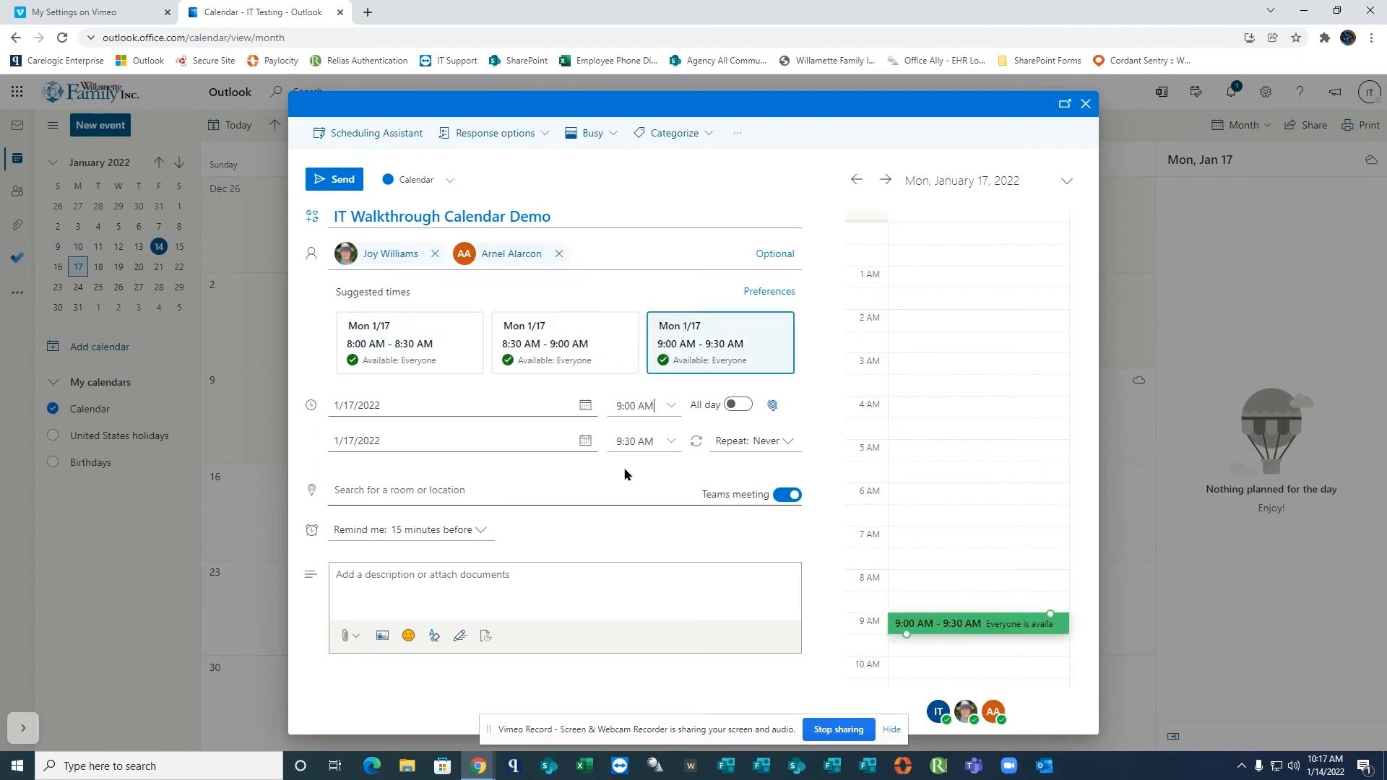
Pick 1/17/2022 again as the event's start date, and switch the Teams meeting off and back on.
click(586, 405)
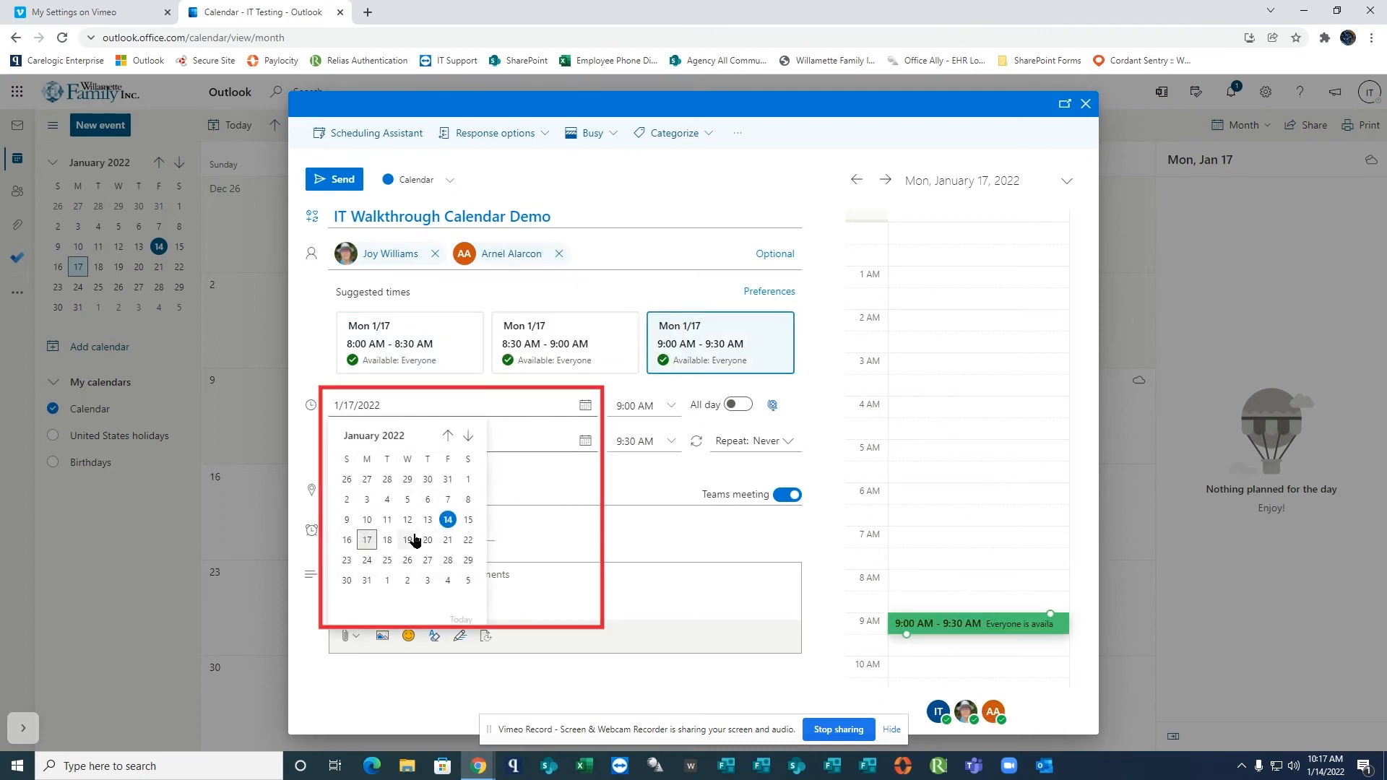
click(367, 540)
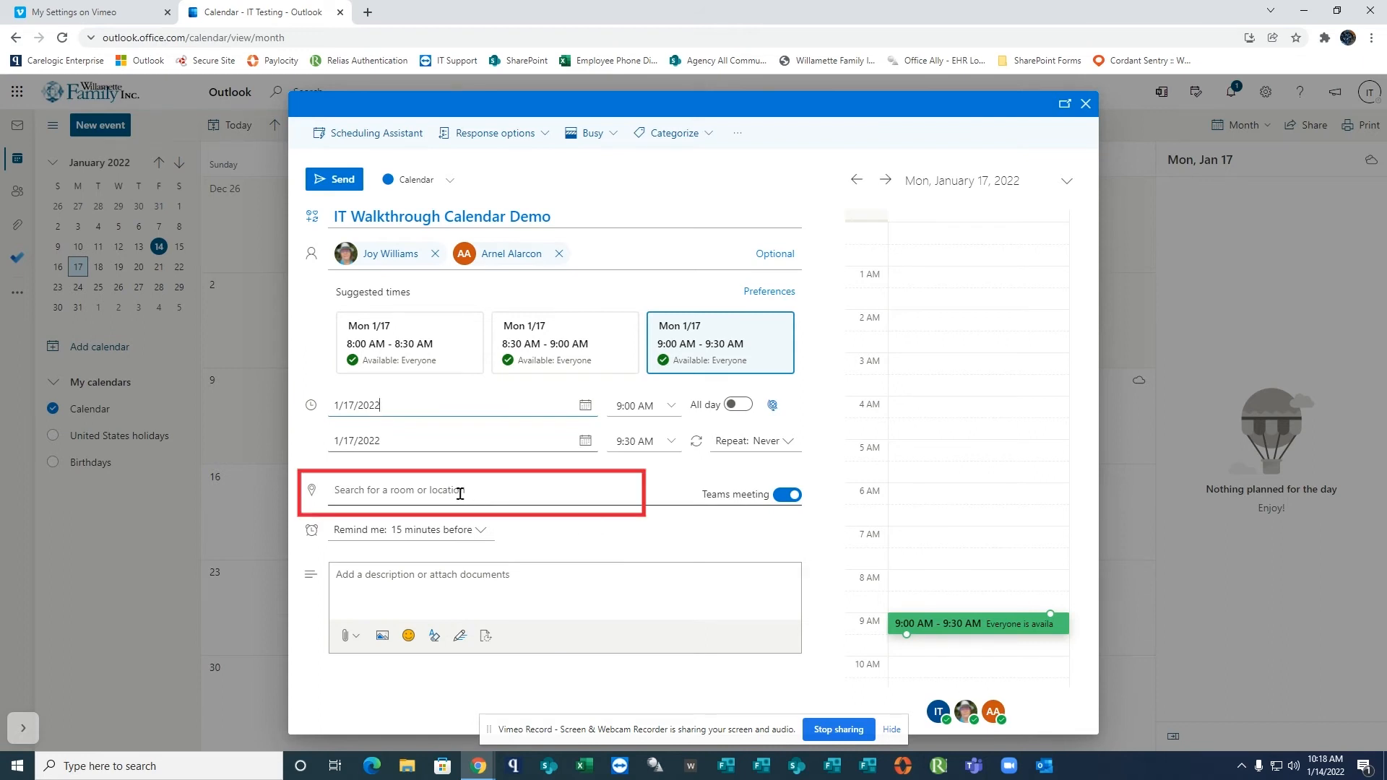
click(795, 496)
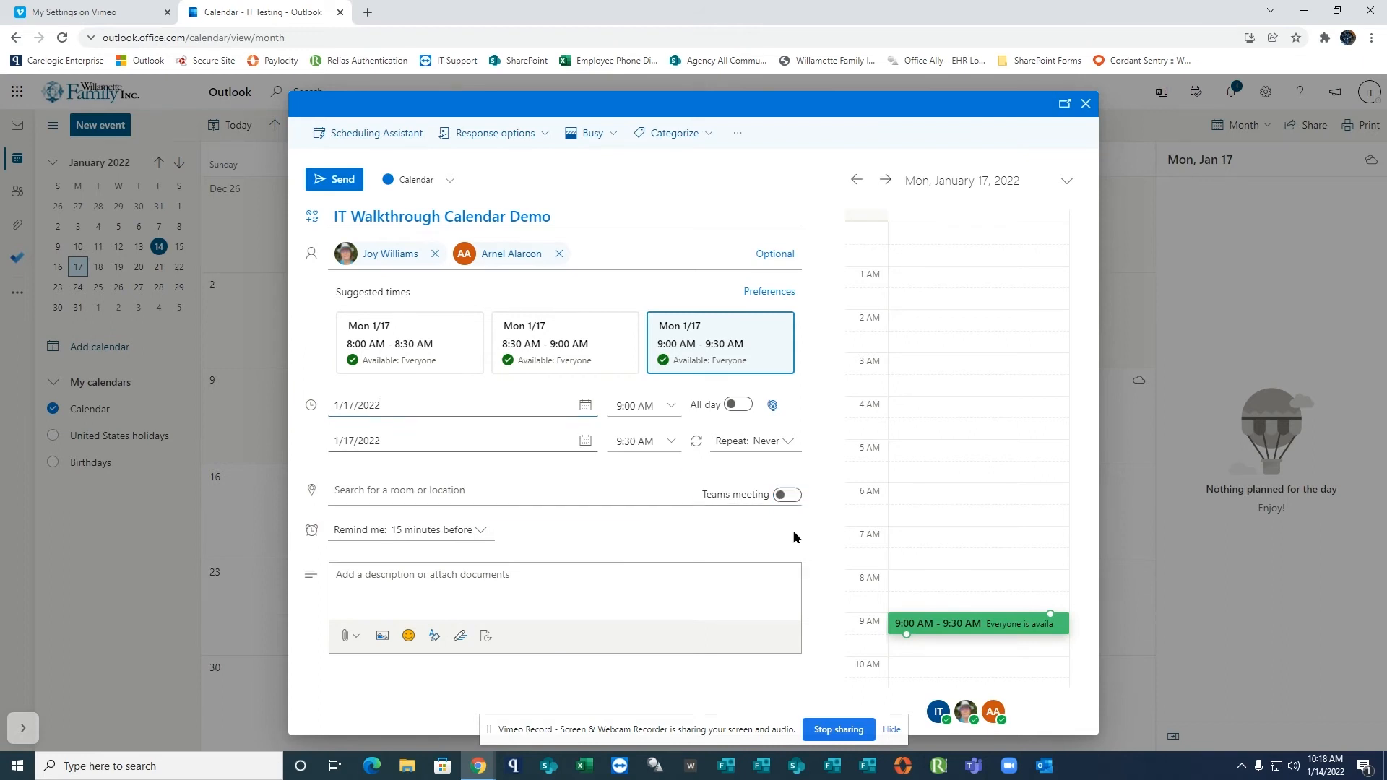
click(795, 495)
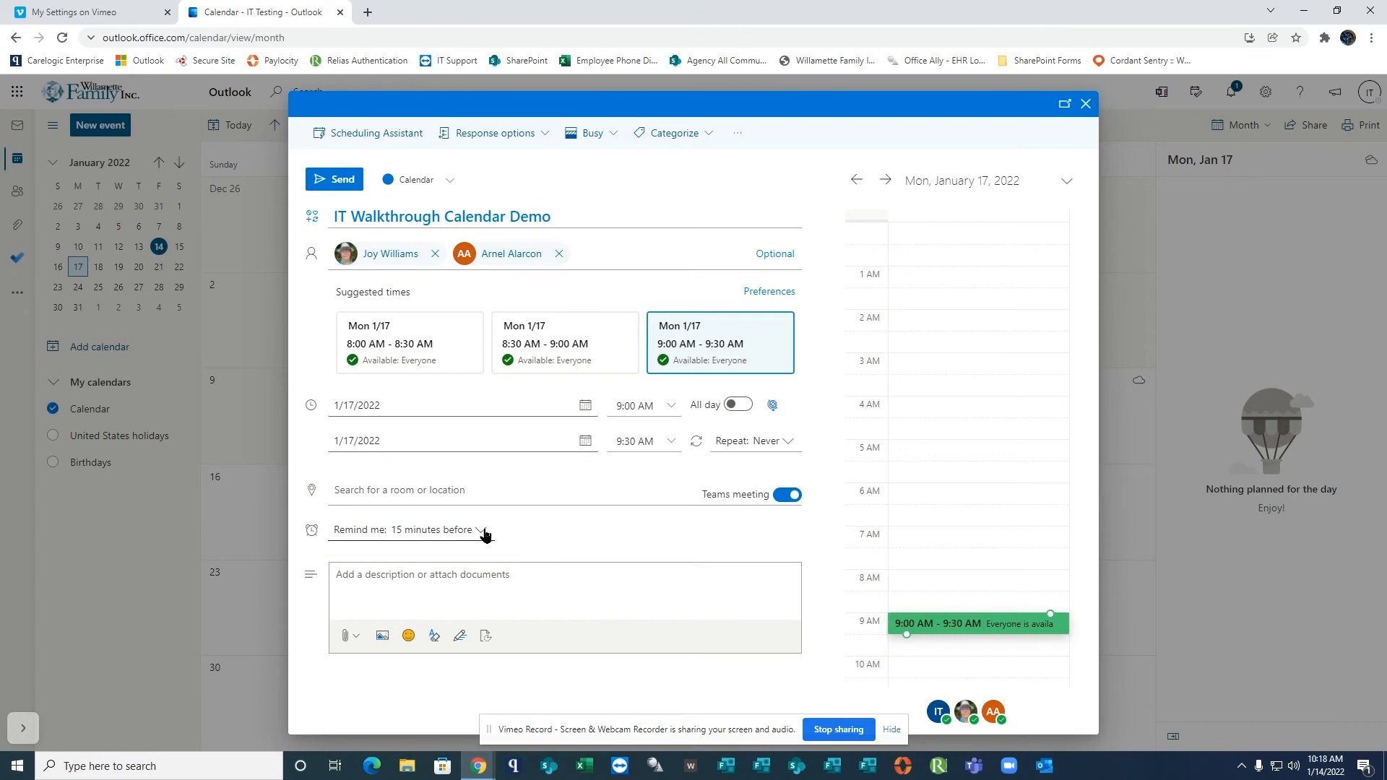
Enter the event description "Hello," followed by "I would like to have a quick IT demo" on a new line.
click(497, 572)
text(Hello,)
key(Return)
text(I would like to have a quick IT demo)
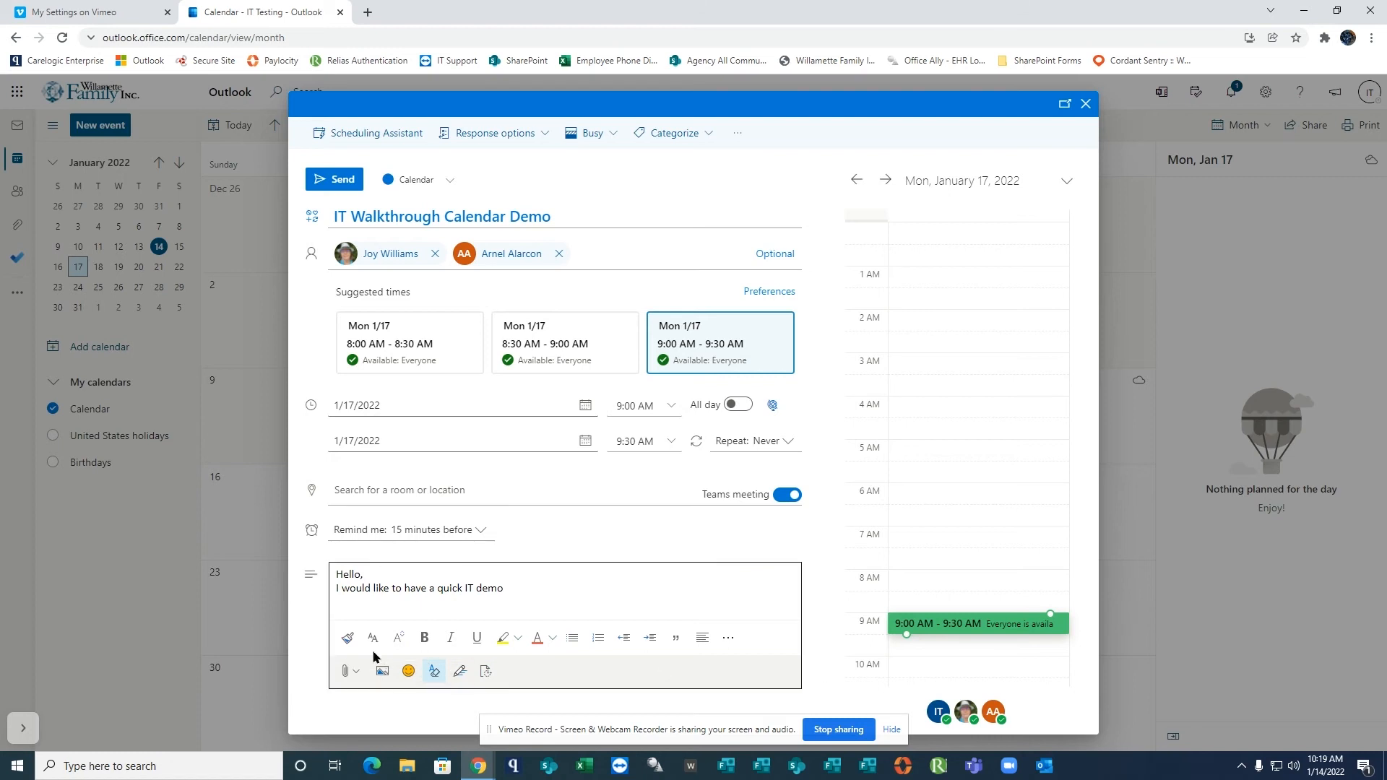
Attach the file Current Projects.docx from this computer to the event description.
click(355, 674)
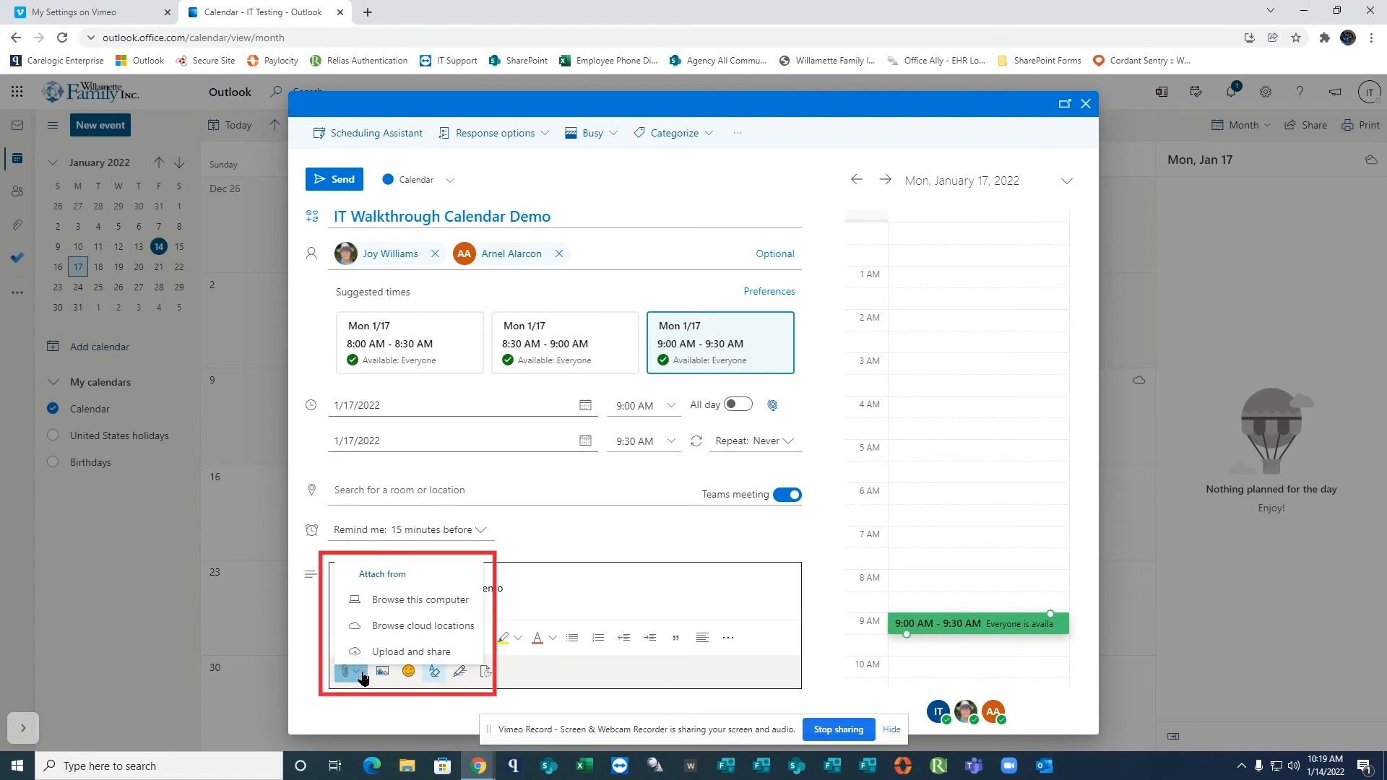
click(410, 598)
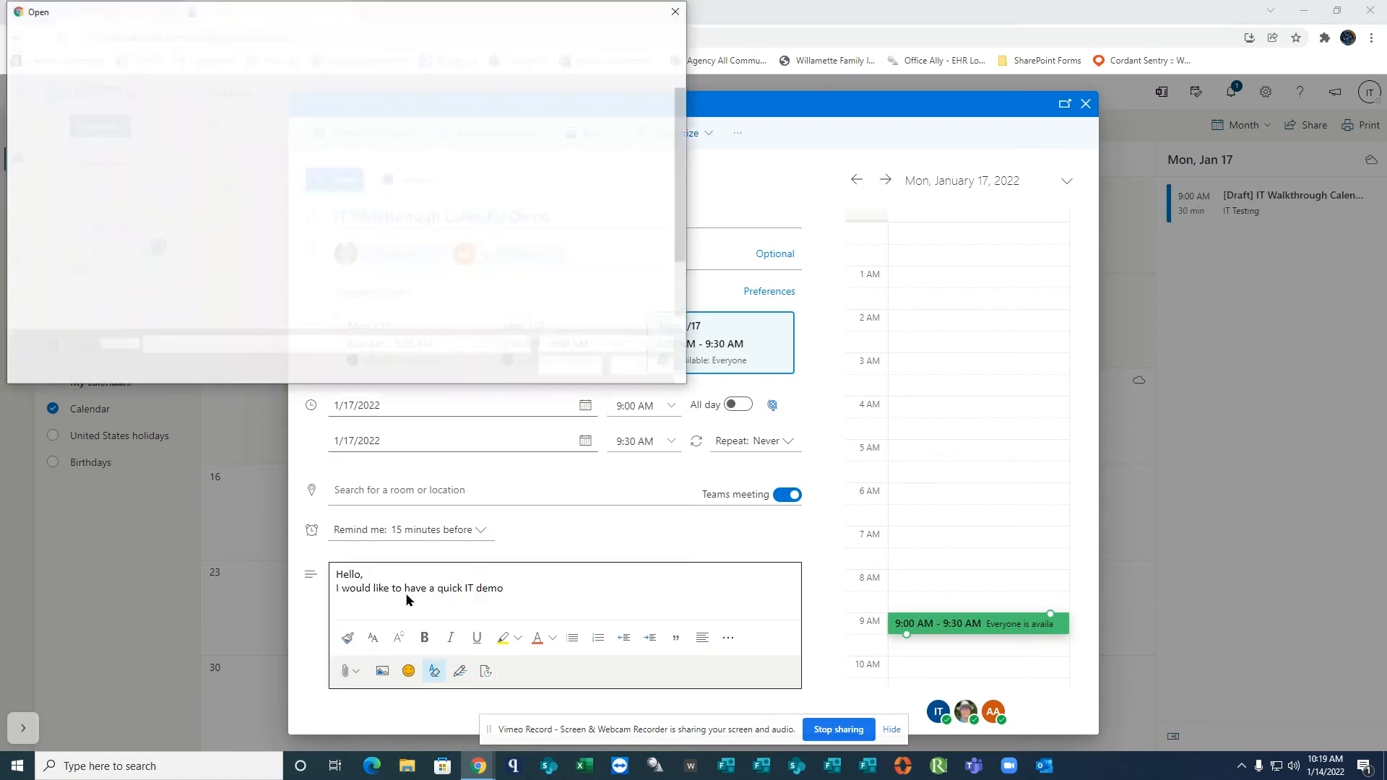
click(334, 118)
click(571, 366)
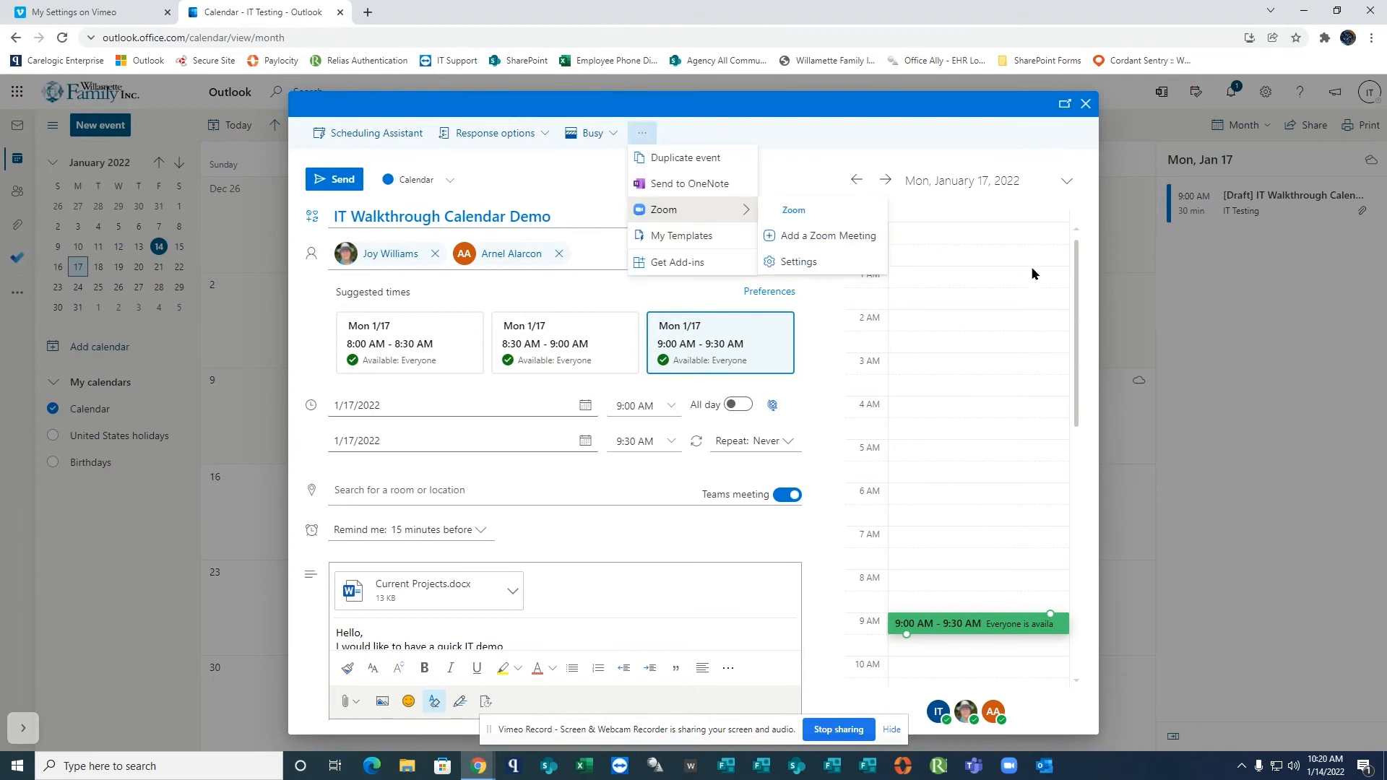
Add a Zoom meeting to the event, keeping its time at 9:00 AM to 9:30 AM.
click(1033, 272)
click(642, 133)
mouse_move(675, 210)
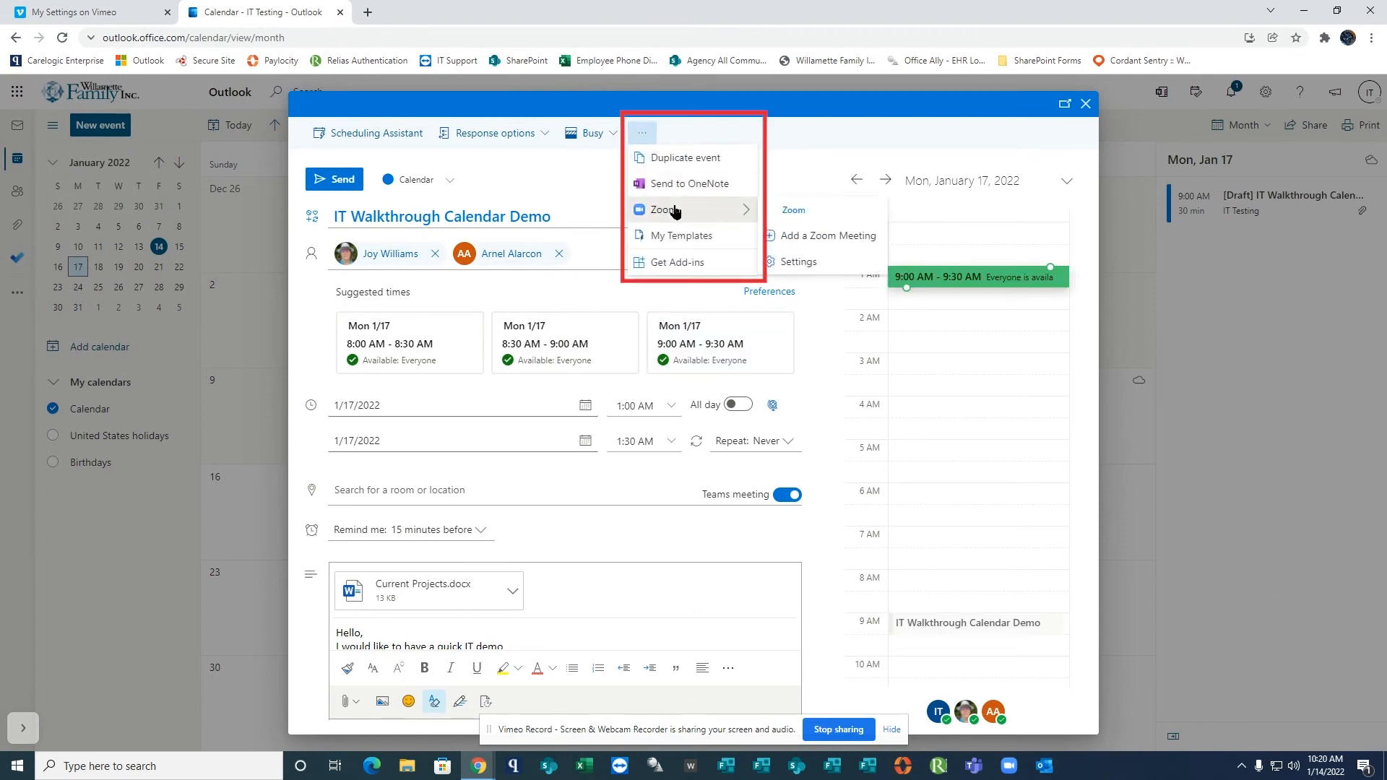
click(820, 236)
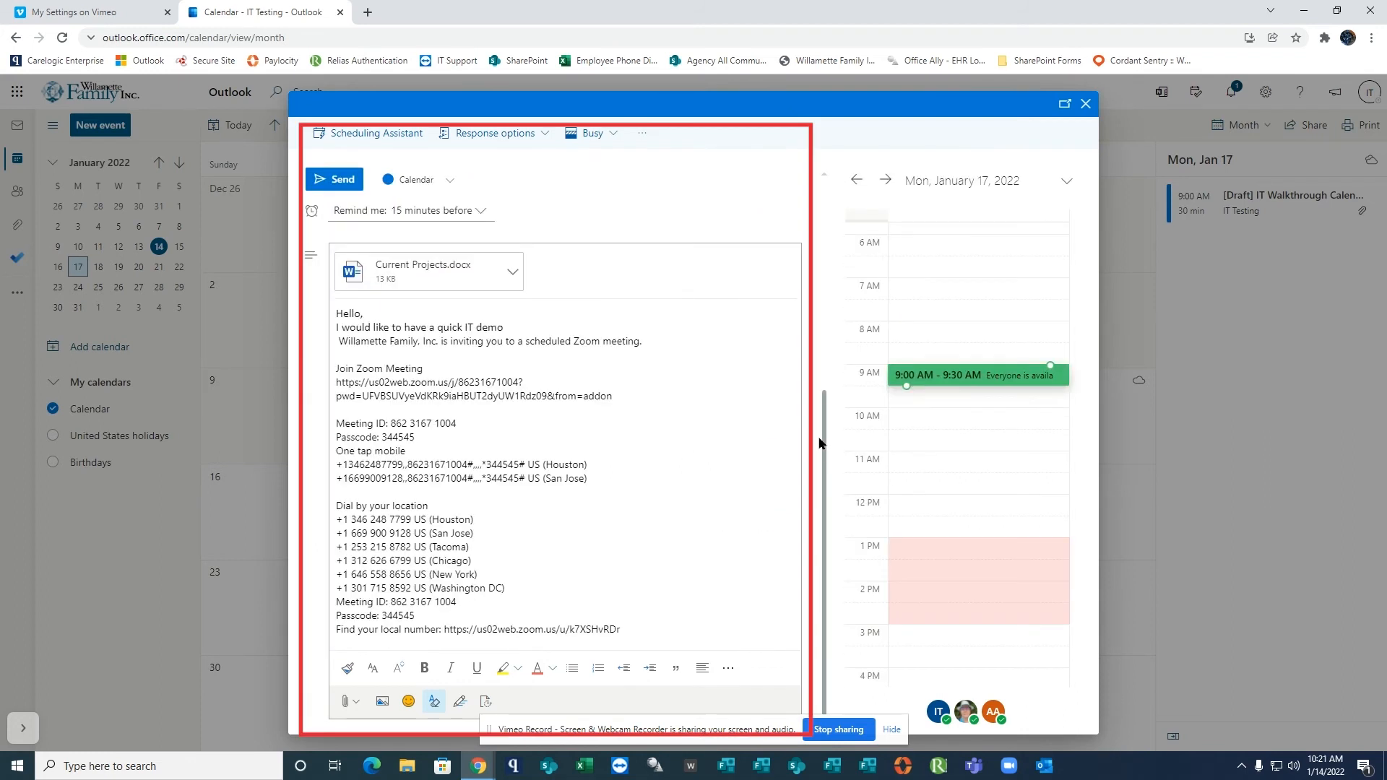
drag(824, 435, 829, 235)
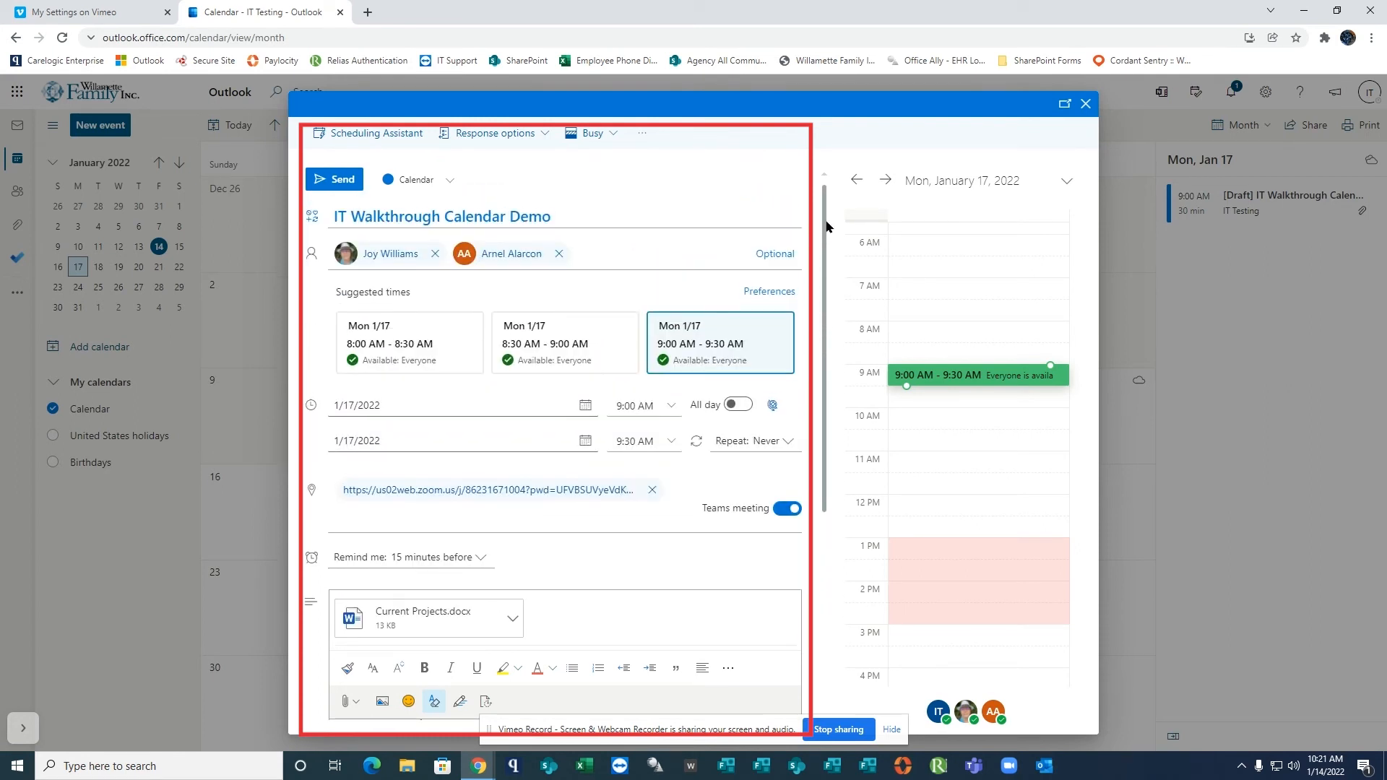
Turn off the Teams meeting, review the event description down to its end and send the invitation.
click(778, 507)
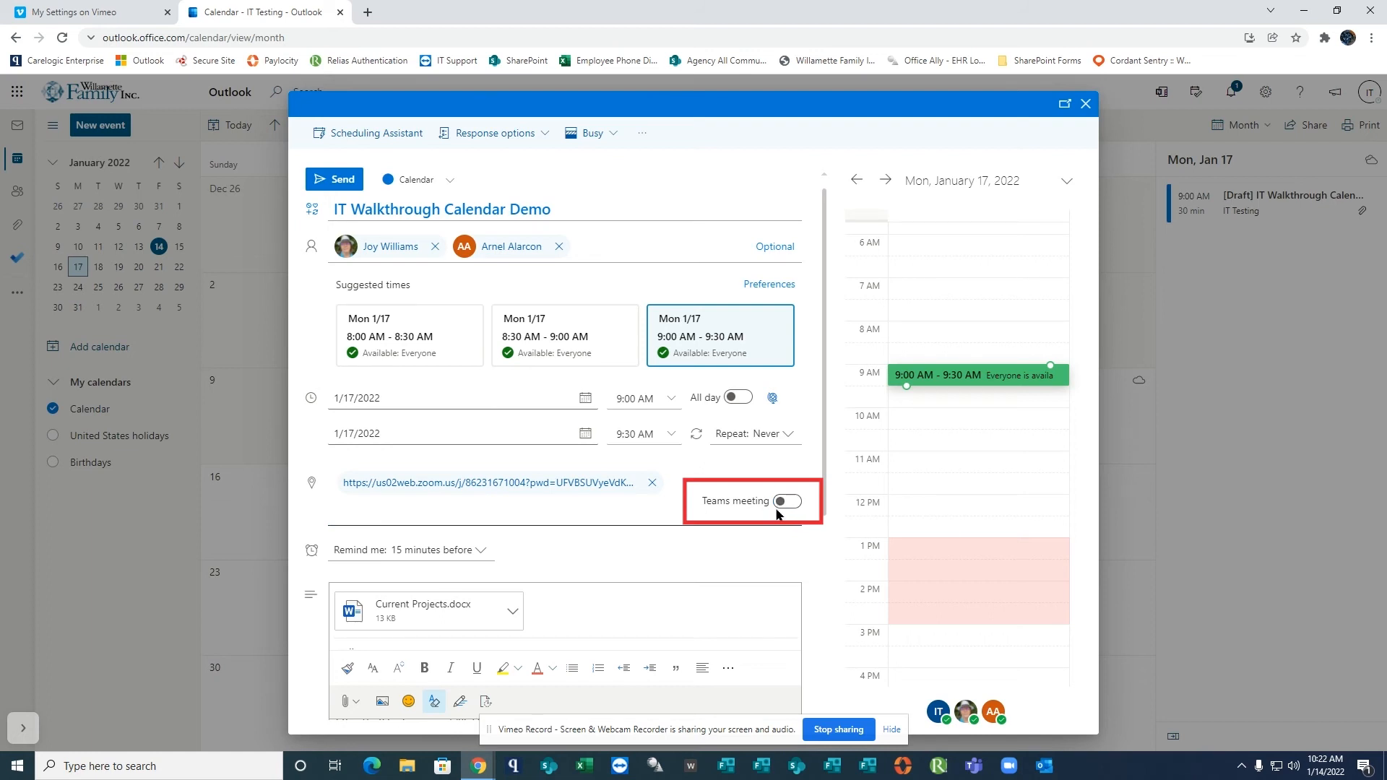
drag(821, 479, 824, 673)
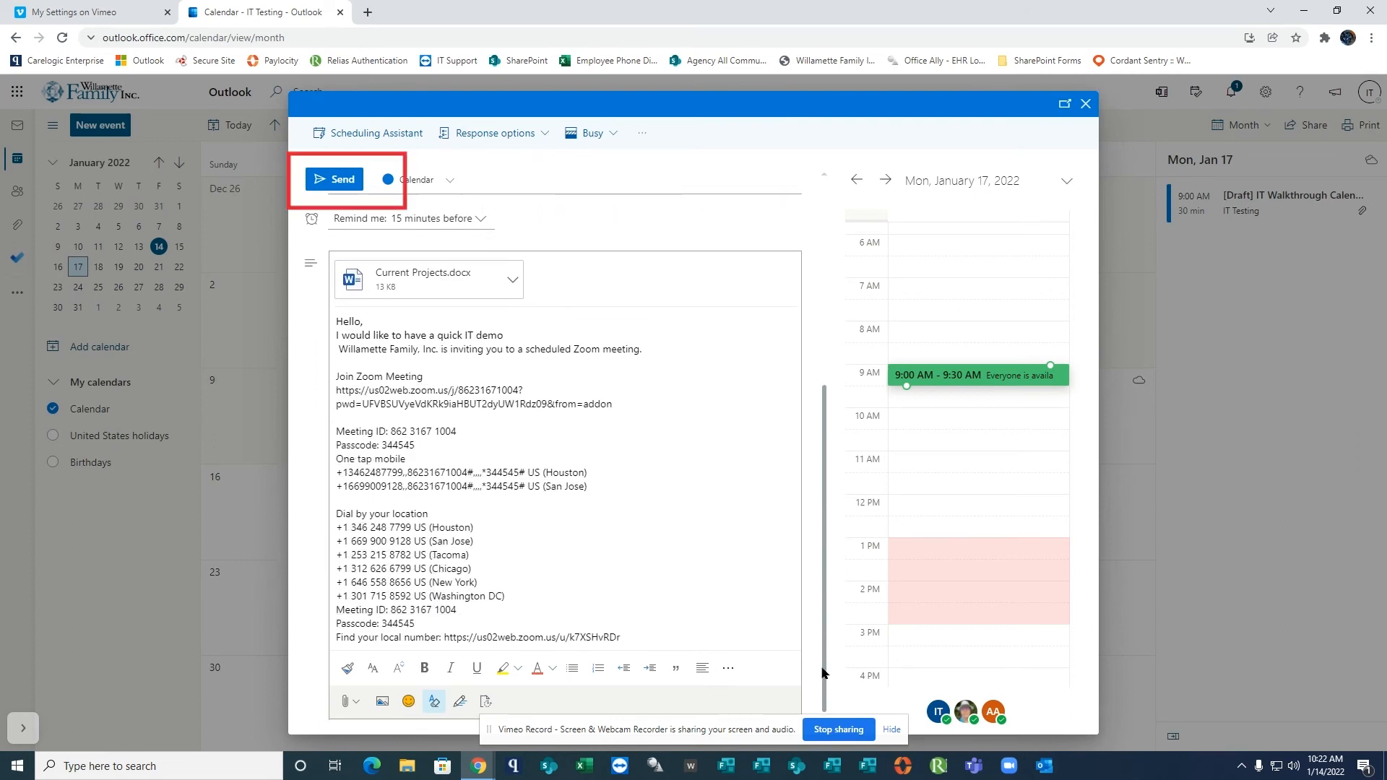
click(345, 180)
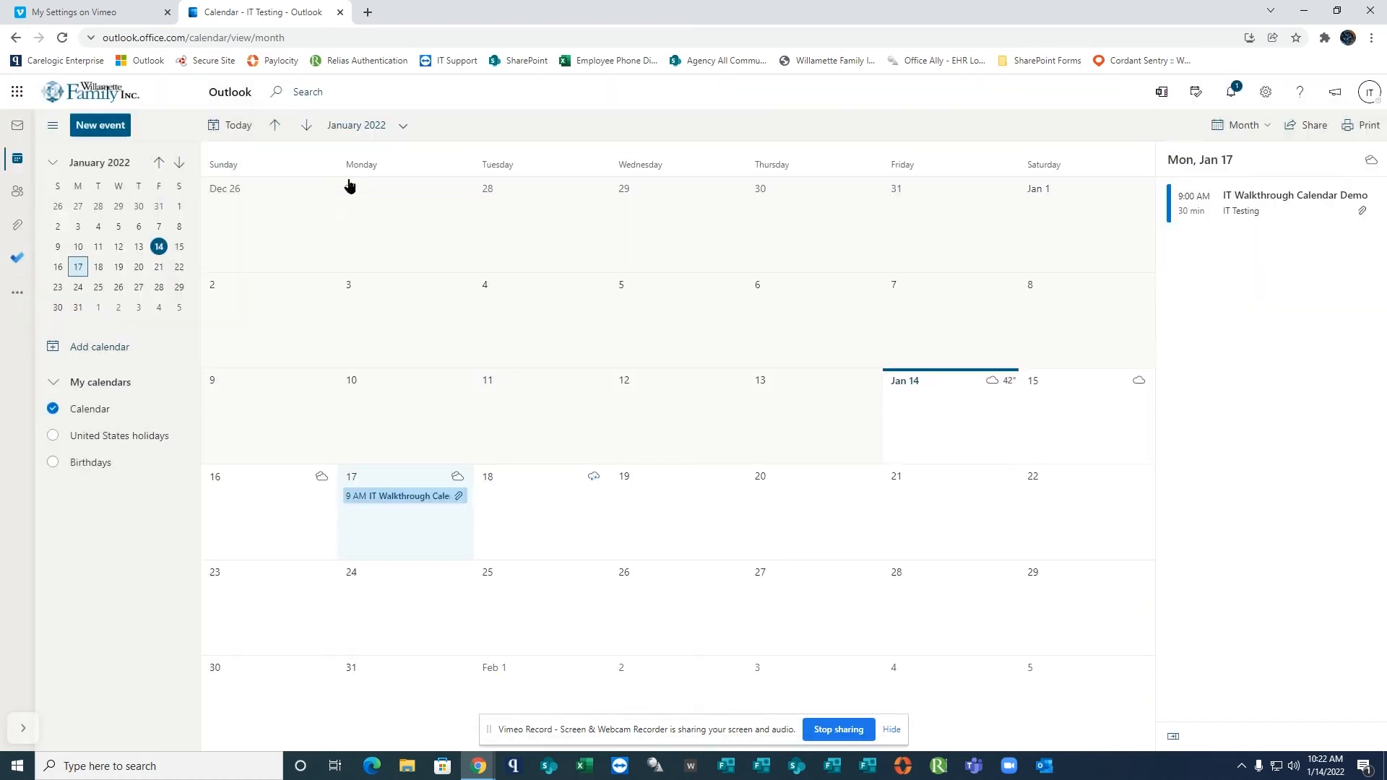
Open the IT Walkthrough Calendar Demo event on January 17, review its details down to the Zoom information and close it.
double_click(417, 506)
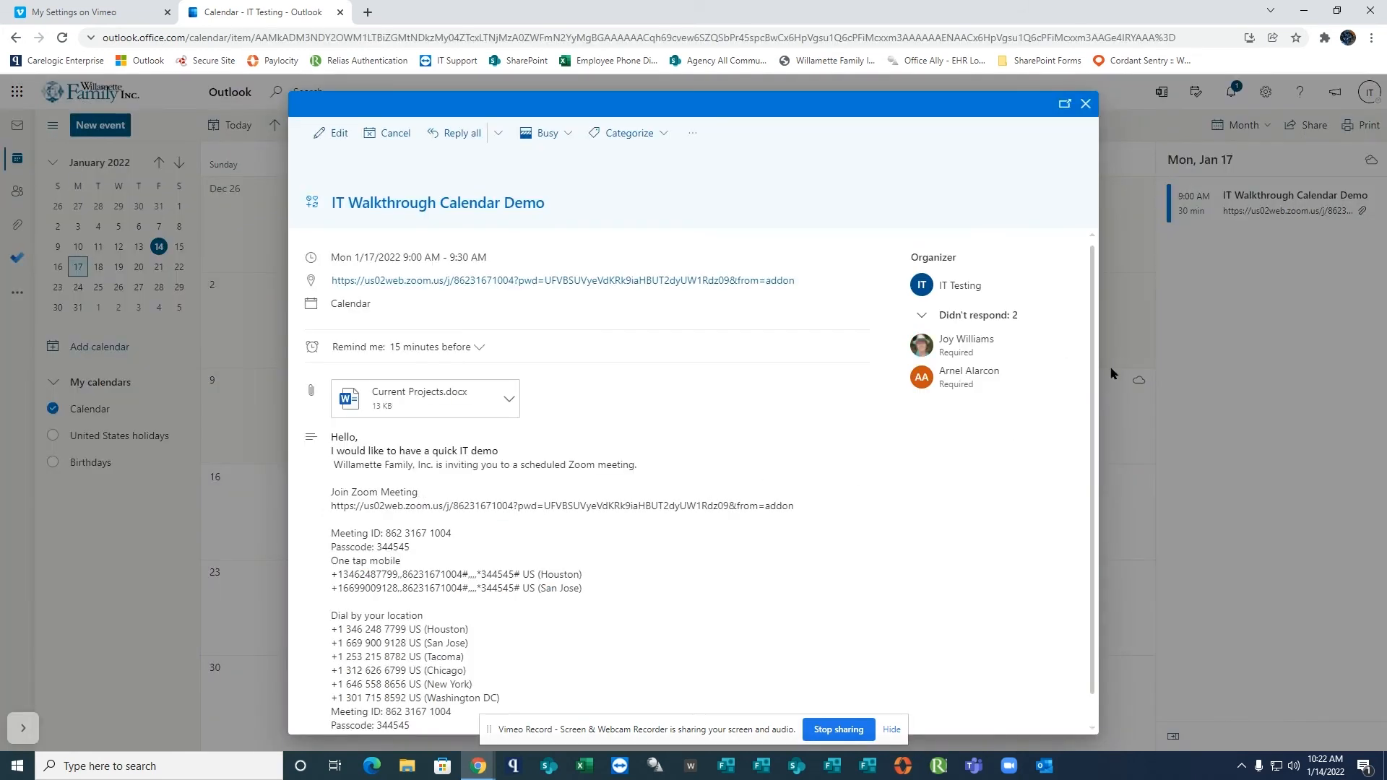
scroll(1091, 379, down, 1)
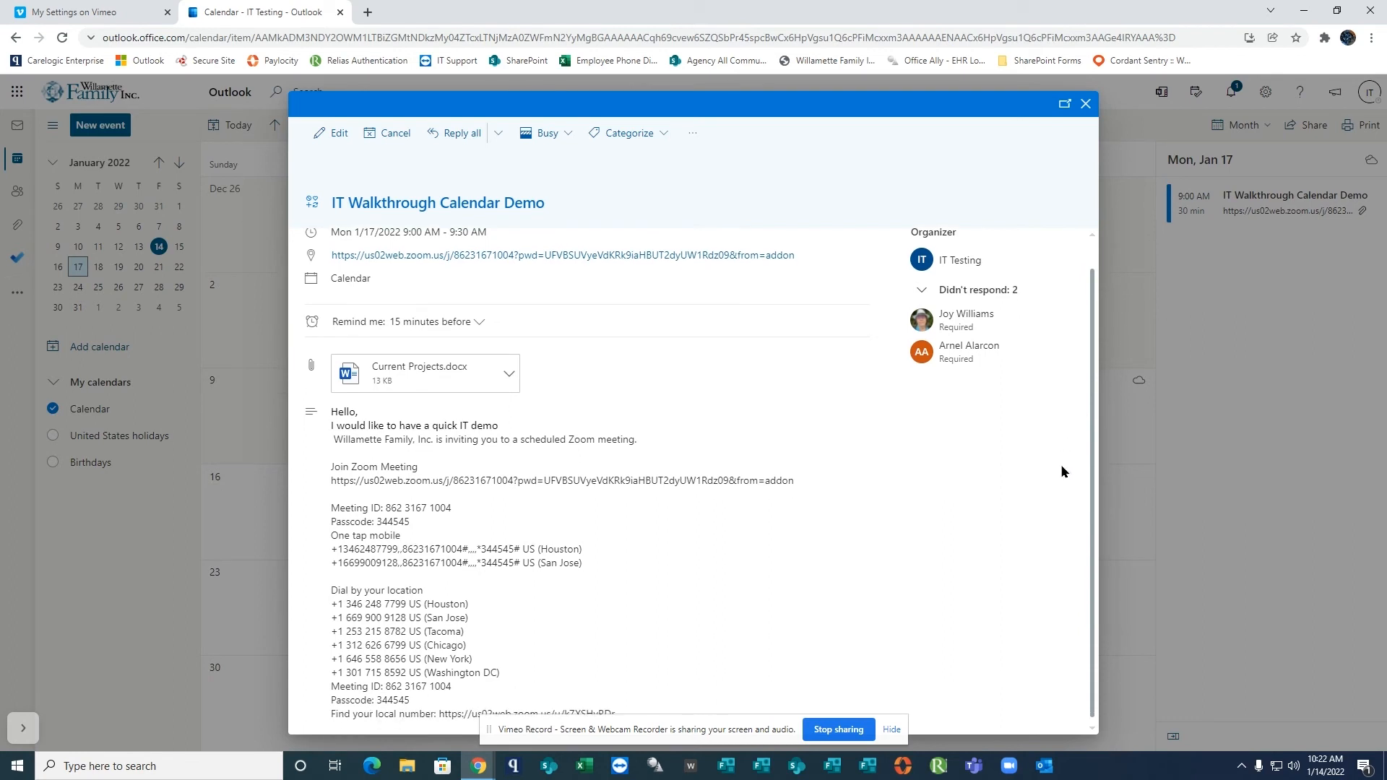
click(1085, 106)
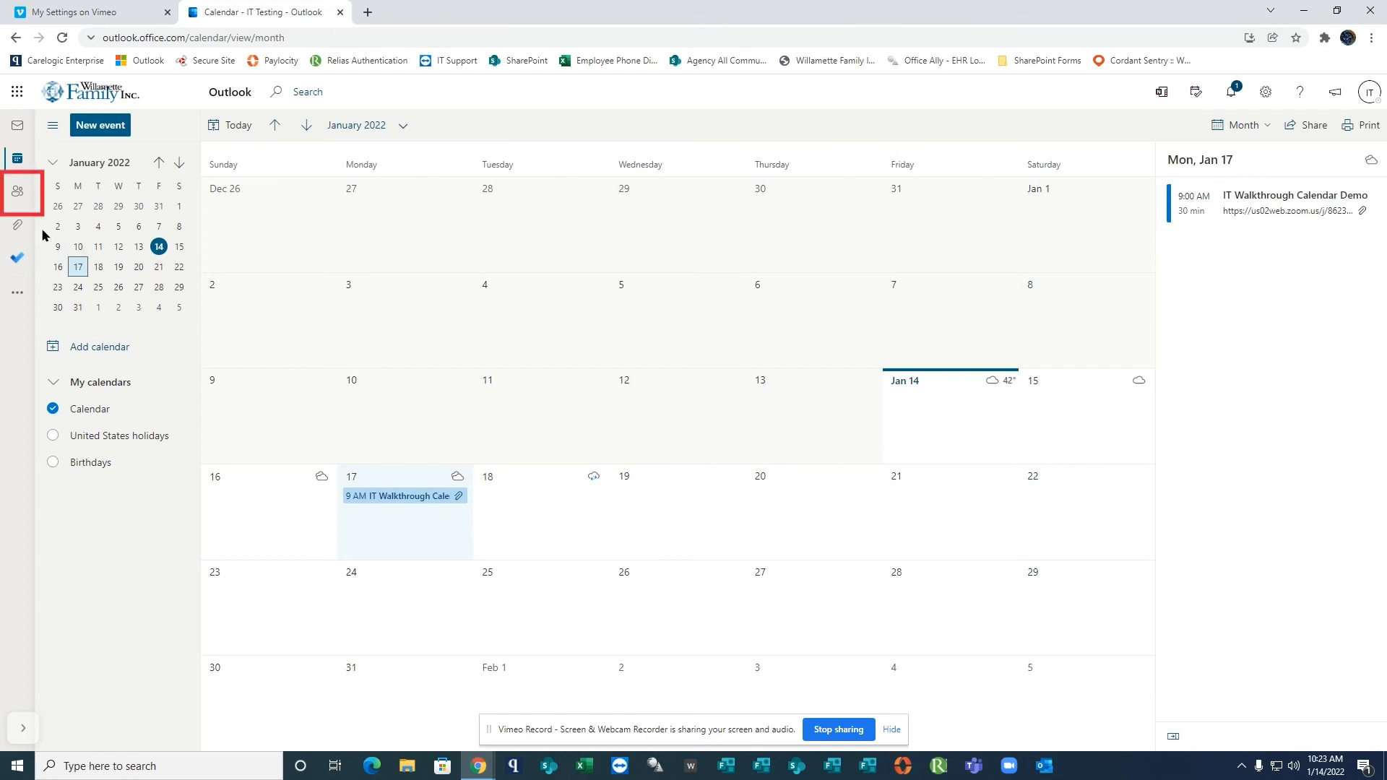
Show the Default Global Address List among the contacts and search the directory for a colleague by first name, opening their contact card.
click(16, 196)
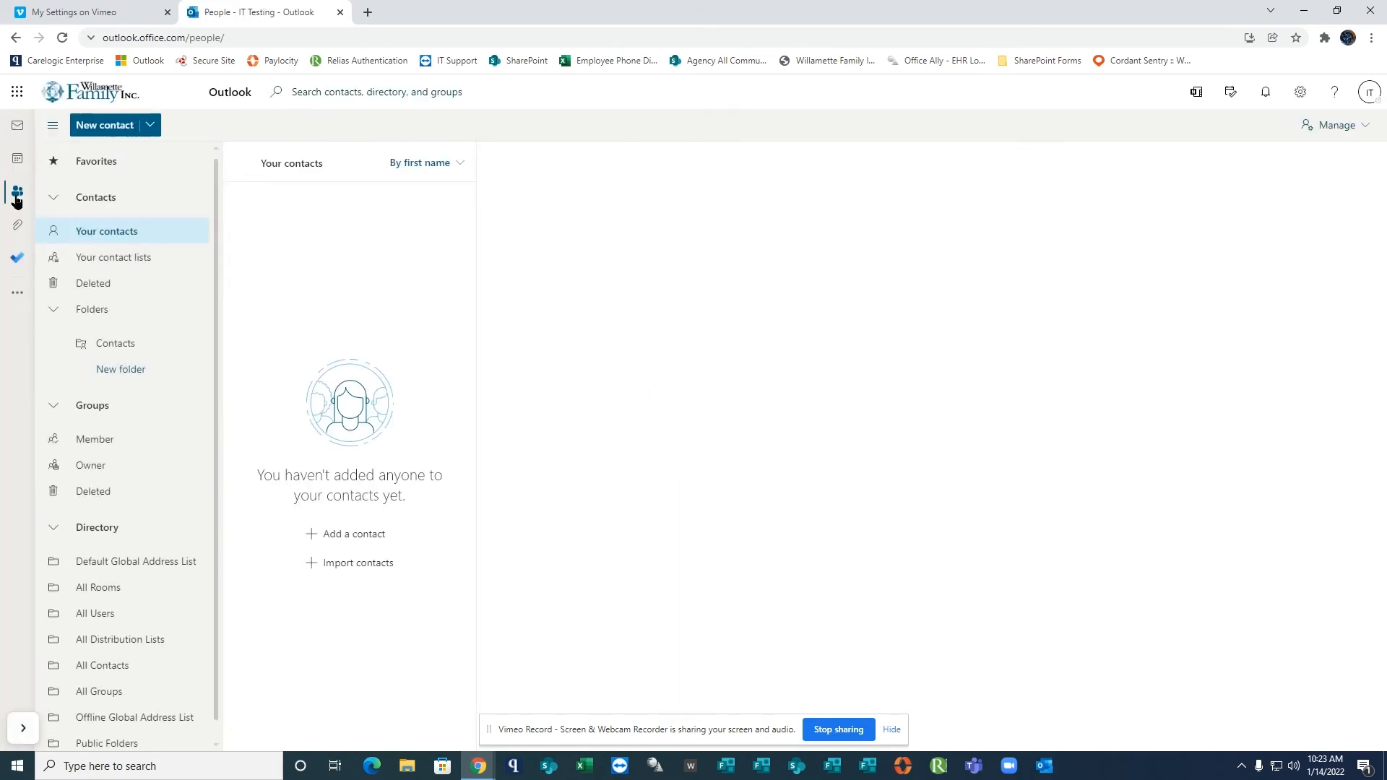
click(158, 570)
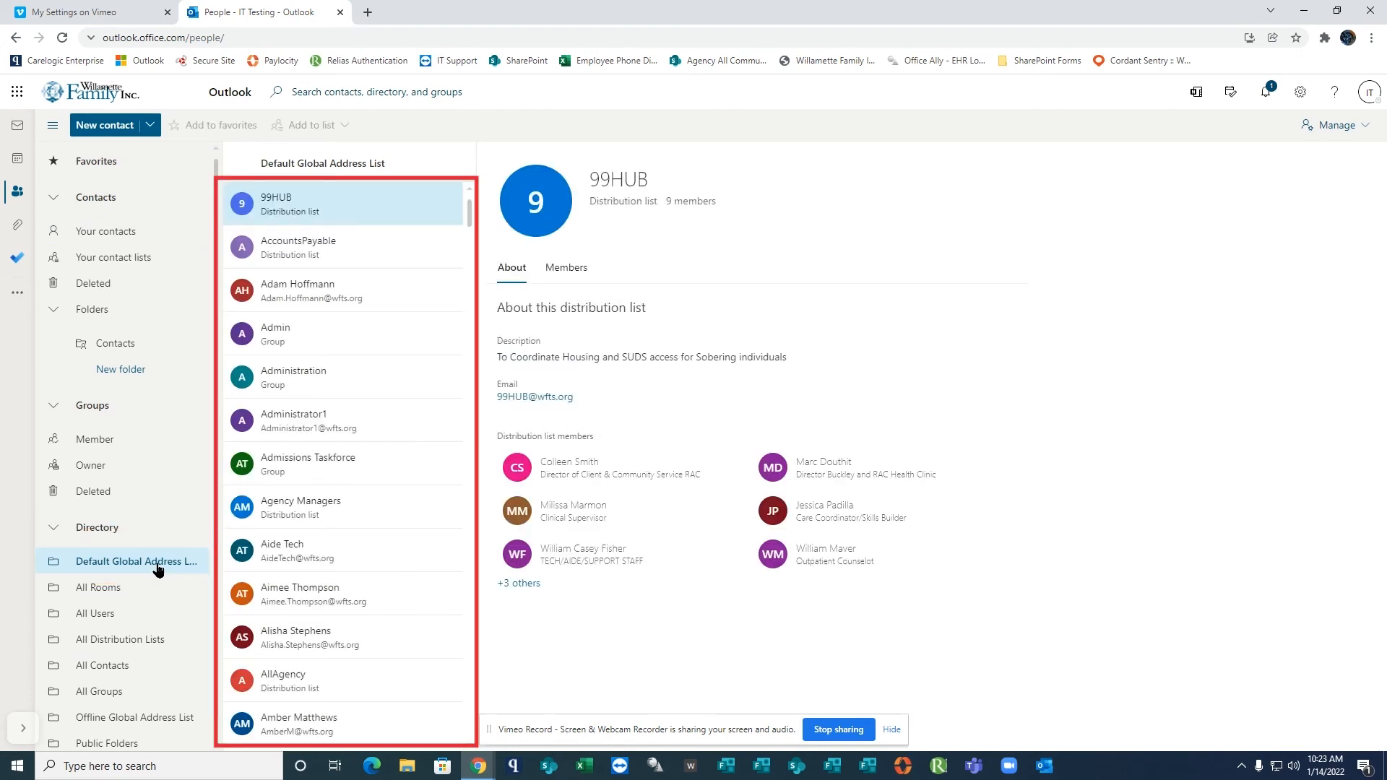
click(333, 92)
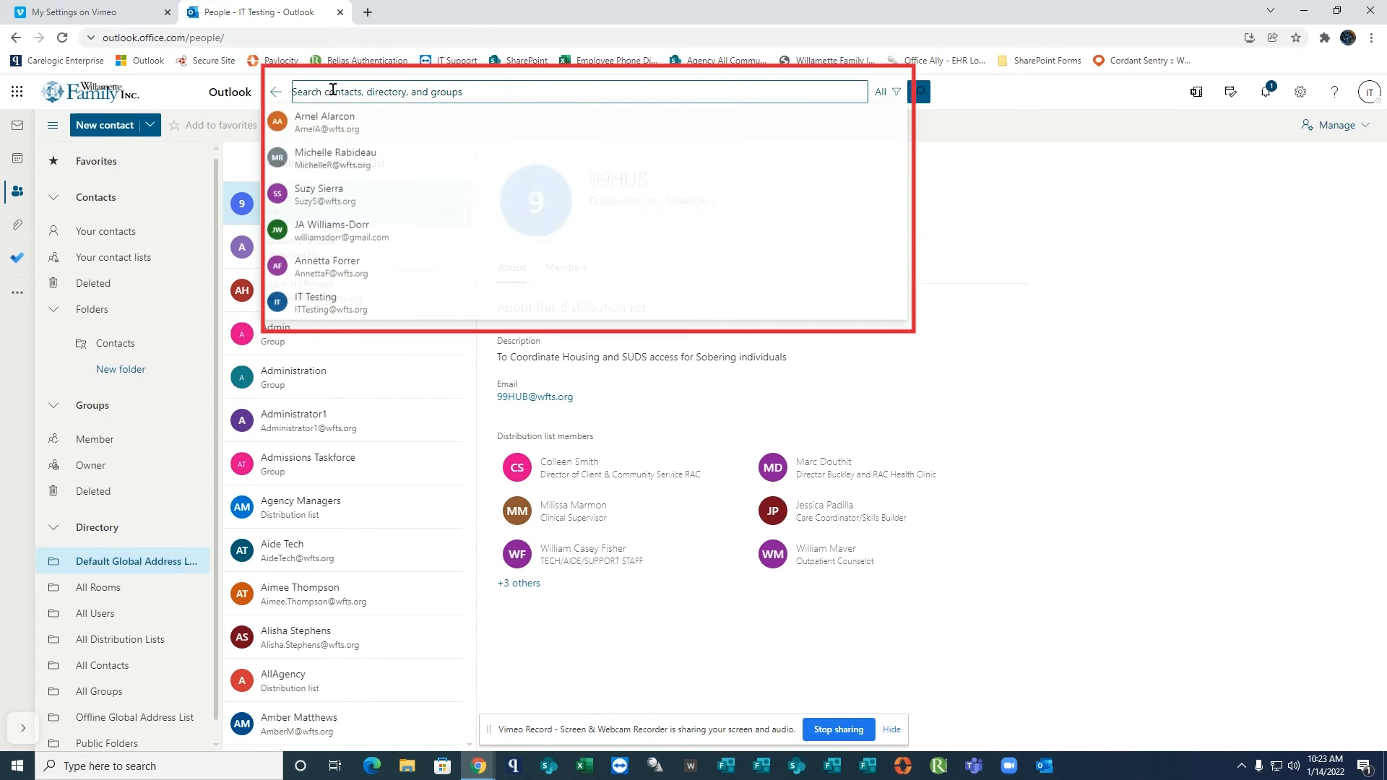
text(joy)
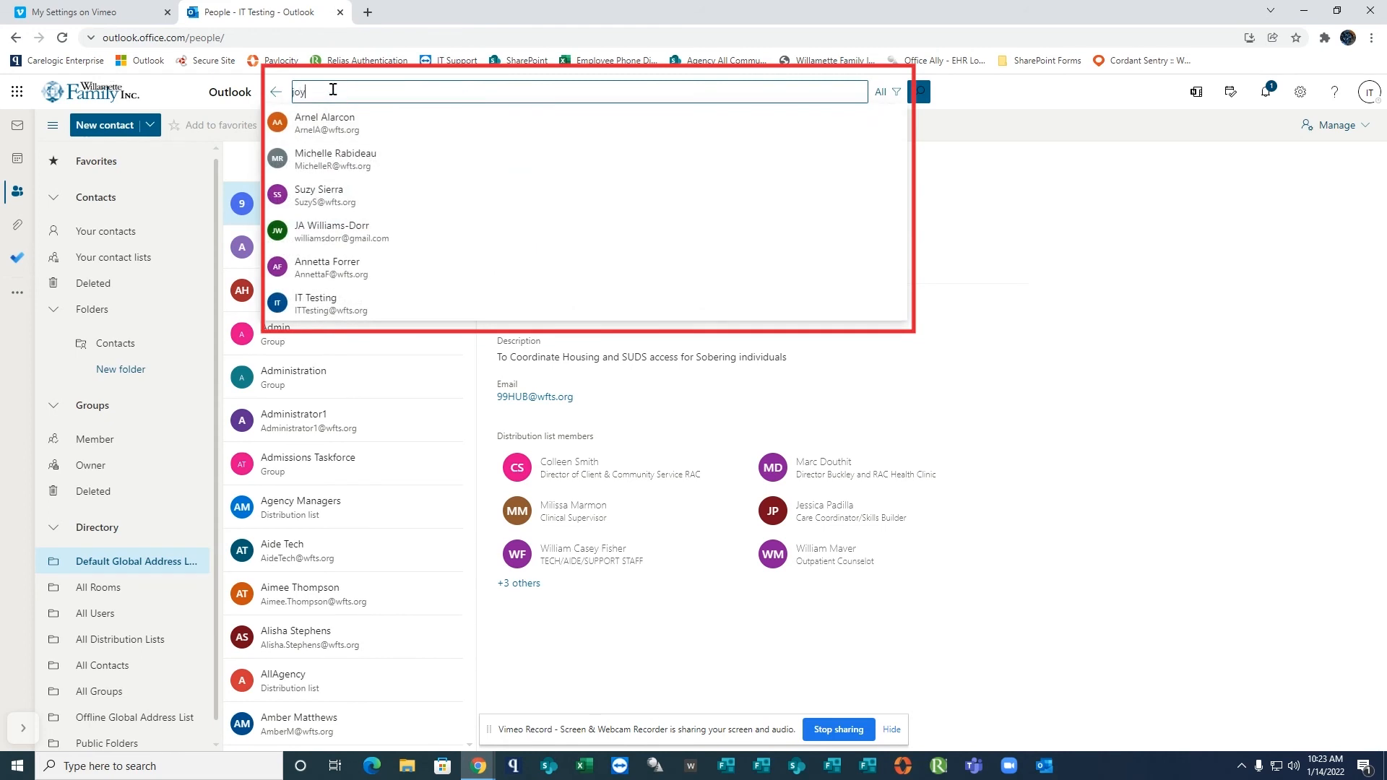
click(325, 130)
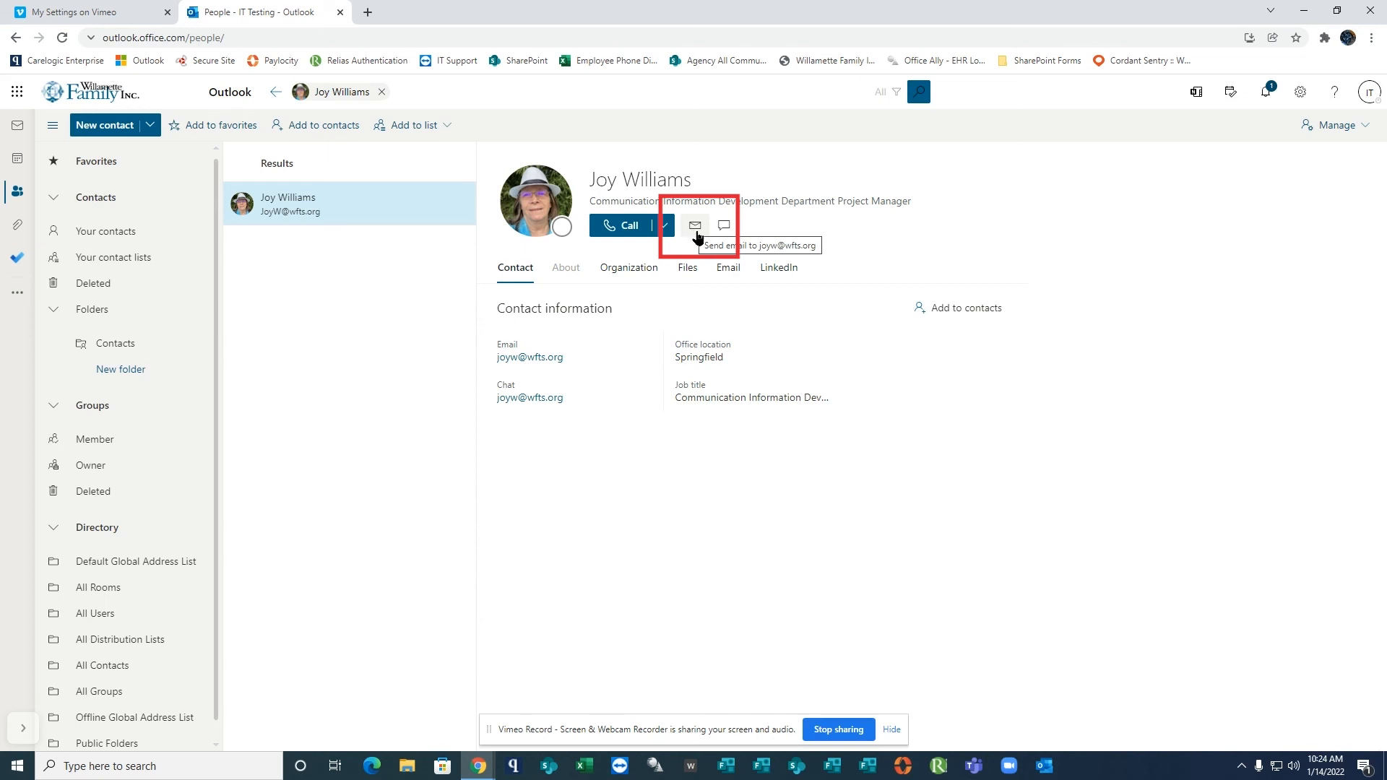
Start an email to the colleague from their contact card and add a second colleague as recipient.
click(696, 227)
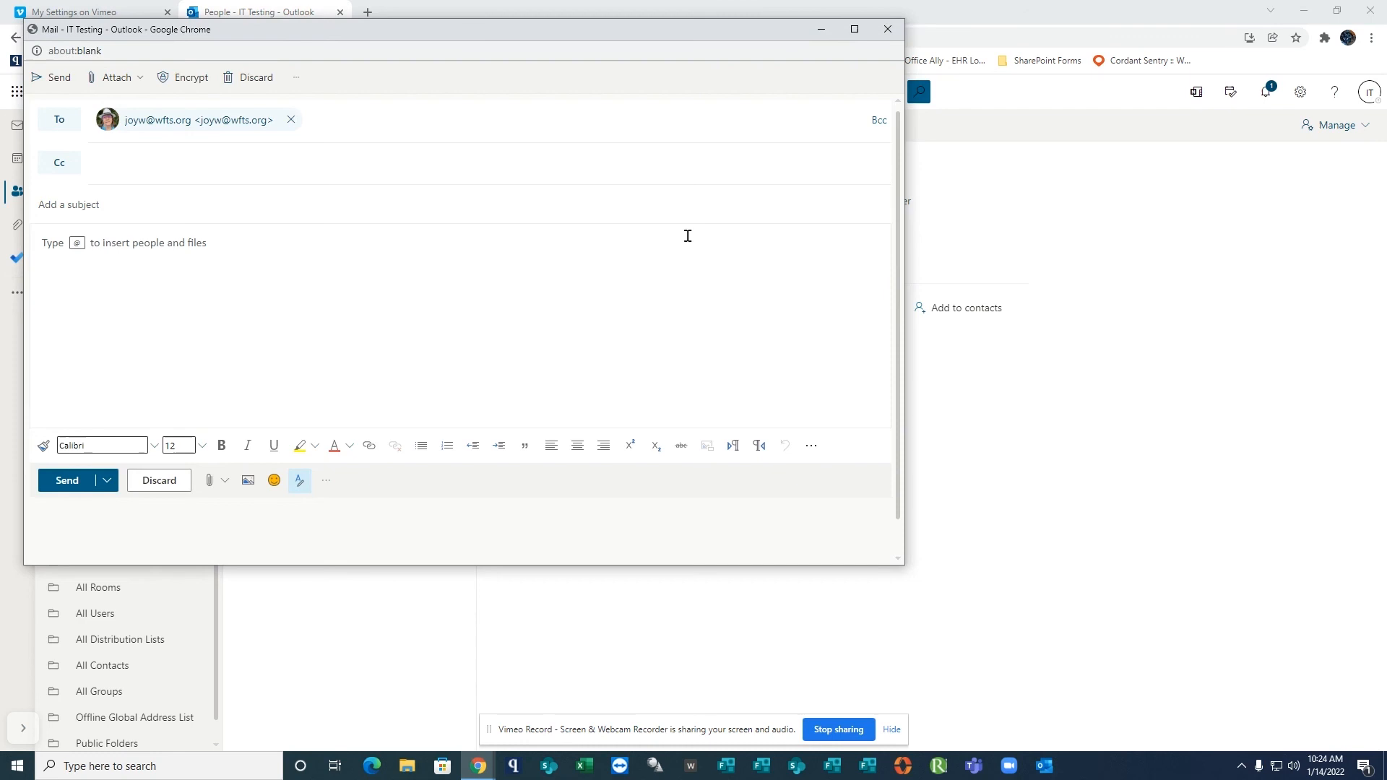
click(344, 128)
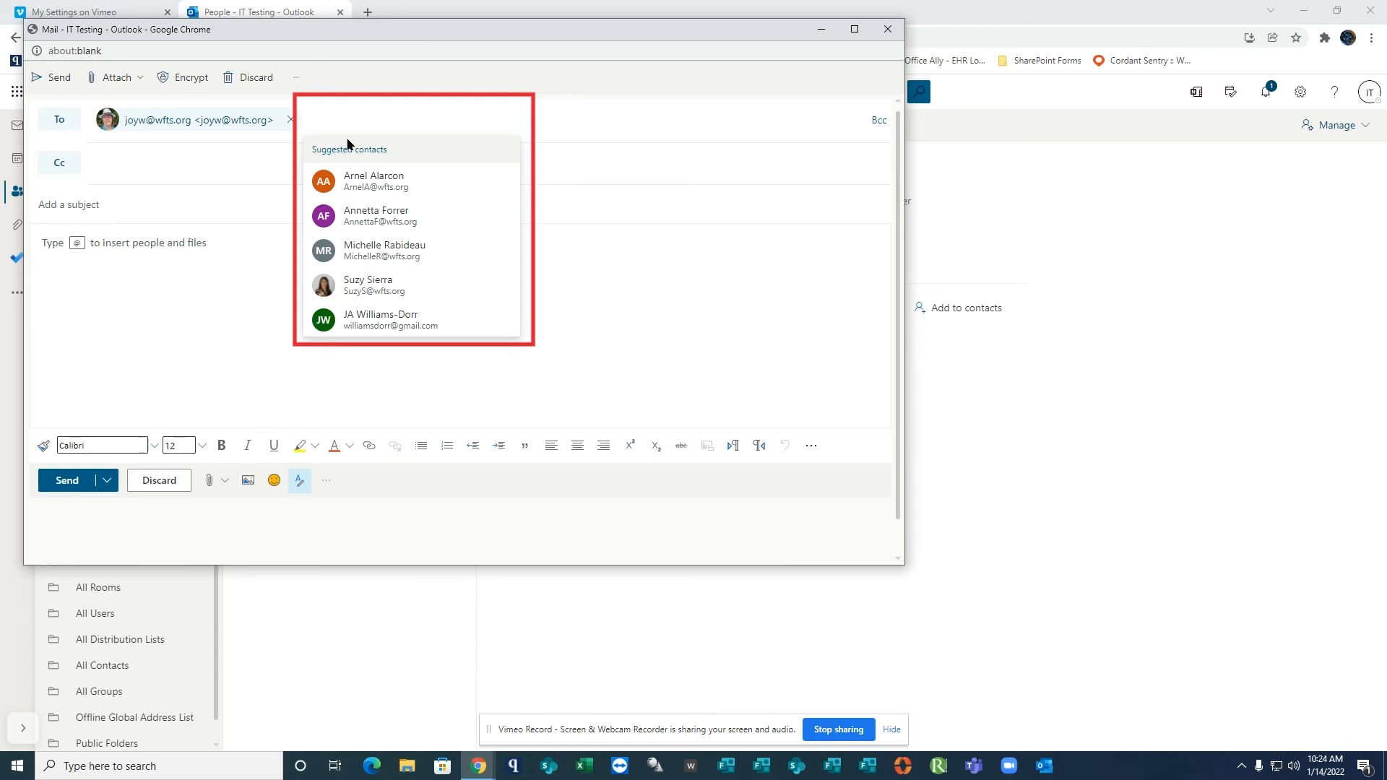
text(ar)
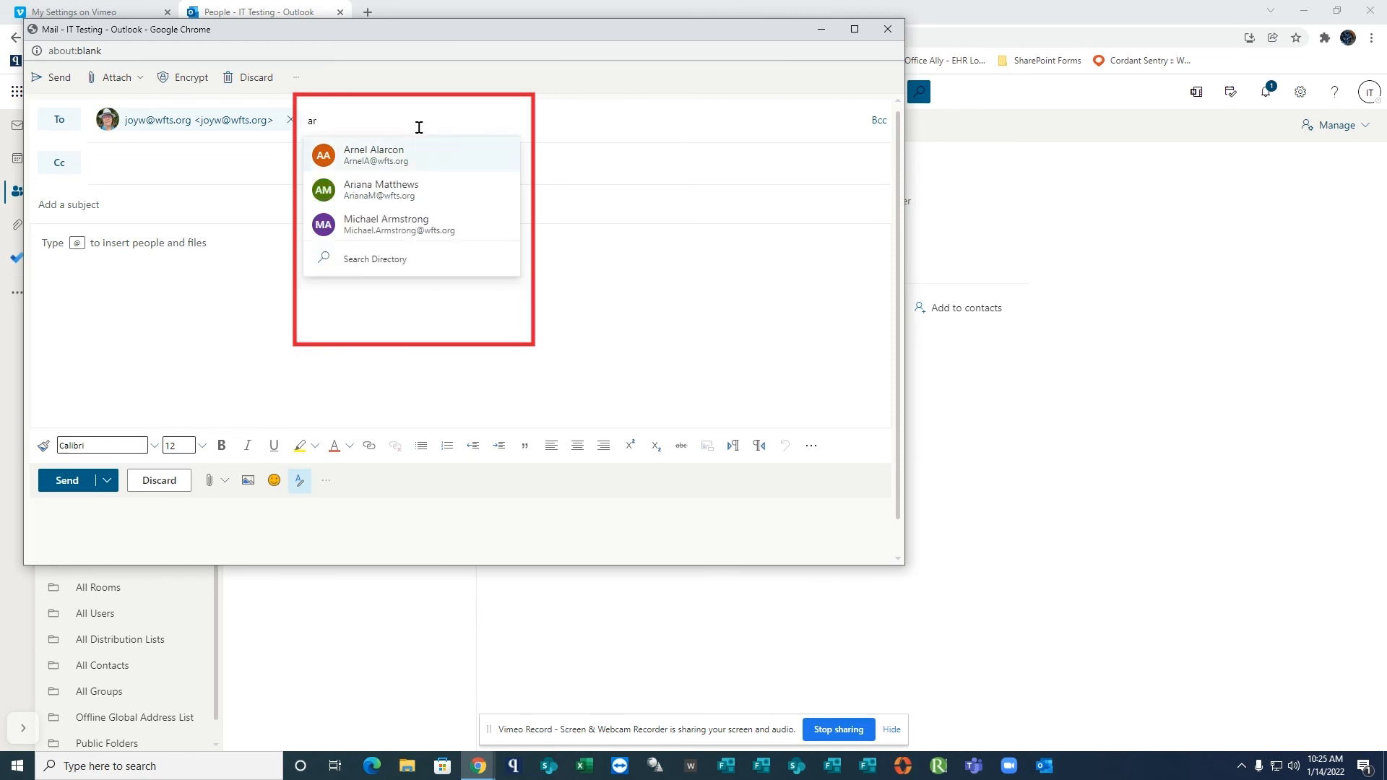
click(381, 166)
Write the message body "Hello IT Team," followed, after a blank line, by "Thank you for accepting my request for an IT demo. Reall appreciate it...".
click(272, 253)
text(Hello IT Tea)
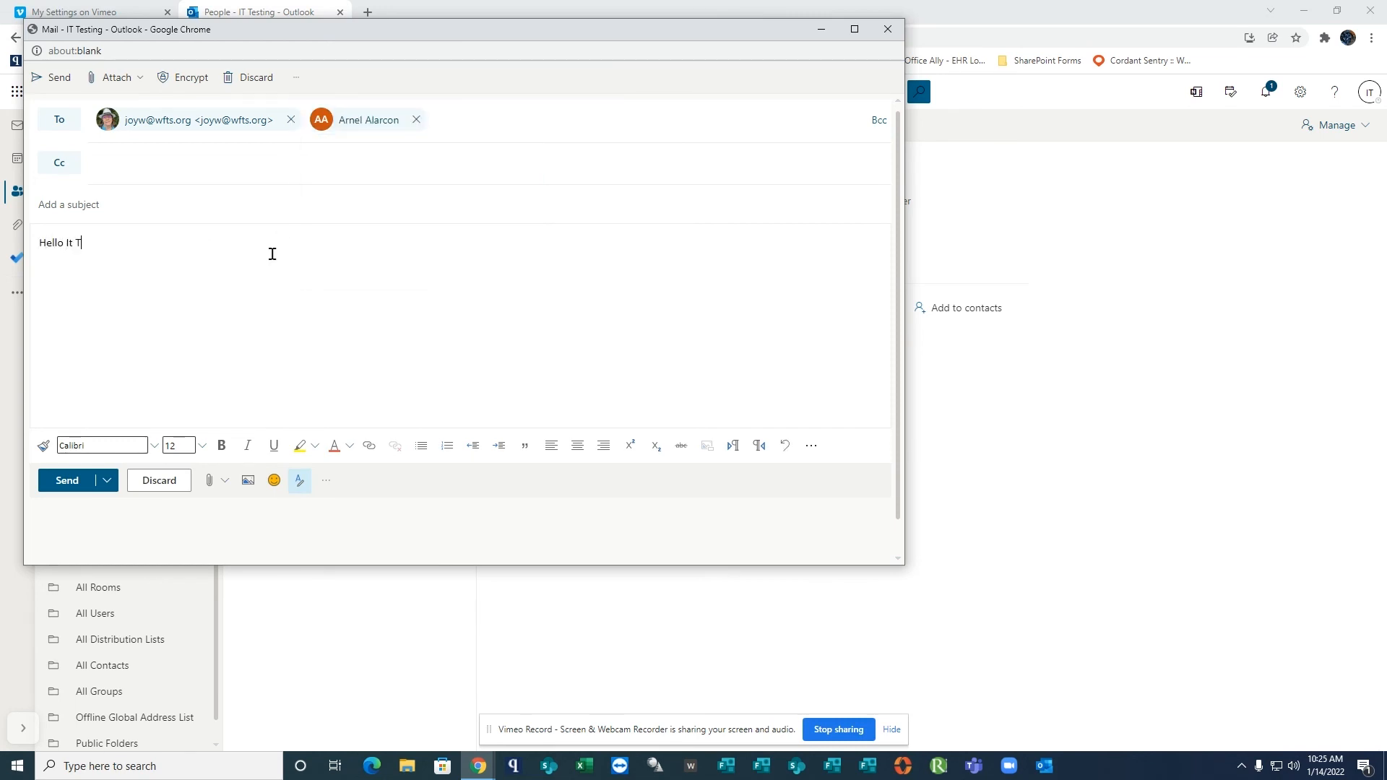
text(m,)
key(Return)
key(Return)
text(Thank you for accepting my request for an IT demo. Reall appreciate you)
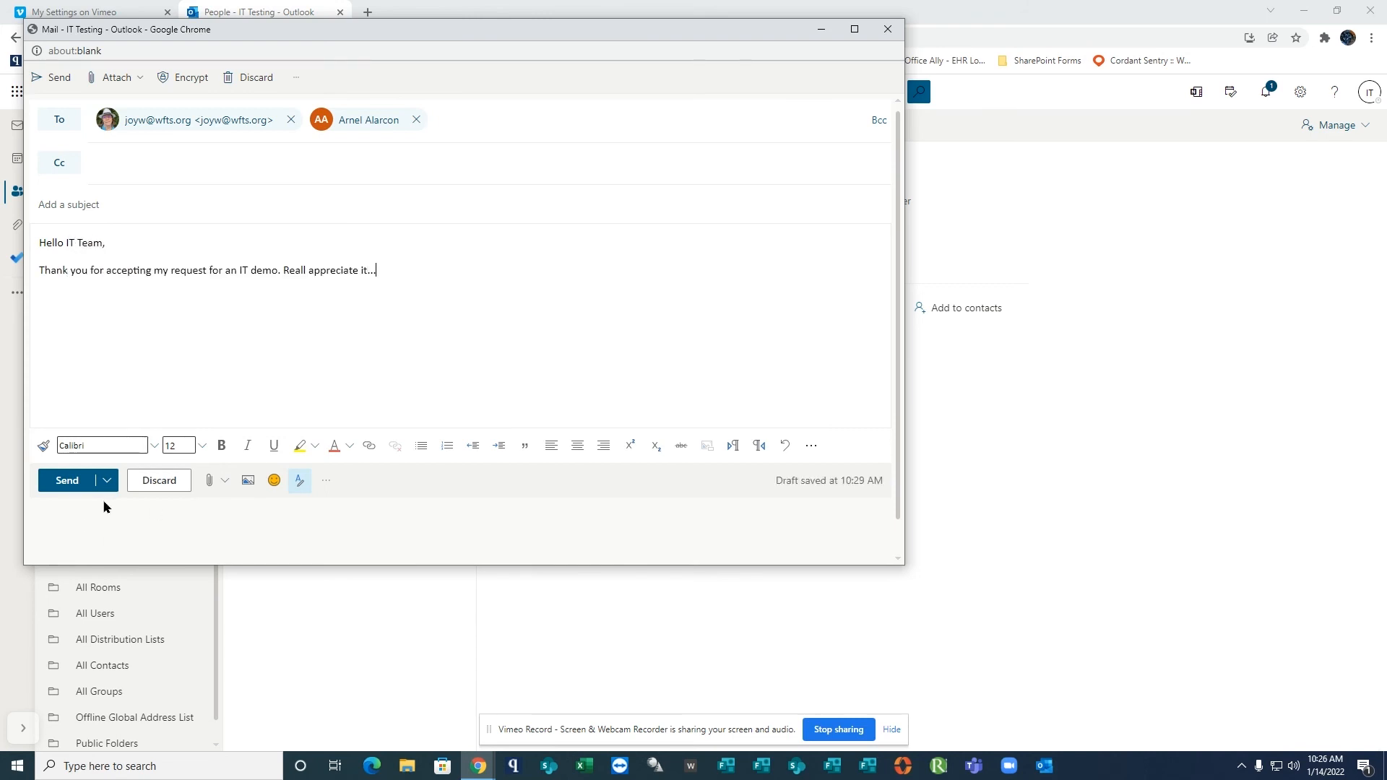
Try to send the email without a subject, decline that, then add the subject "Thank You" and send it.
click(66, 481)
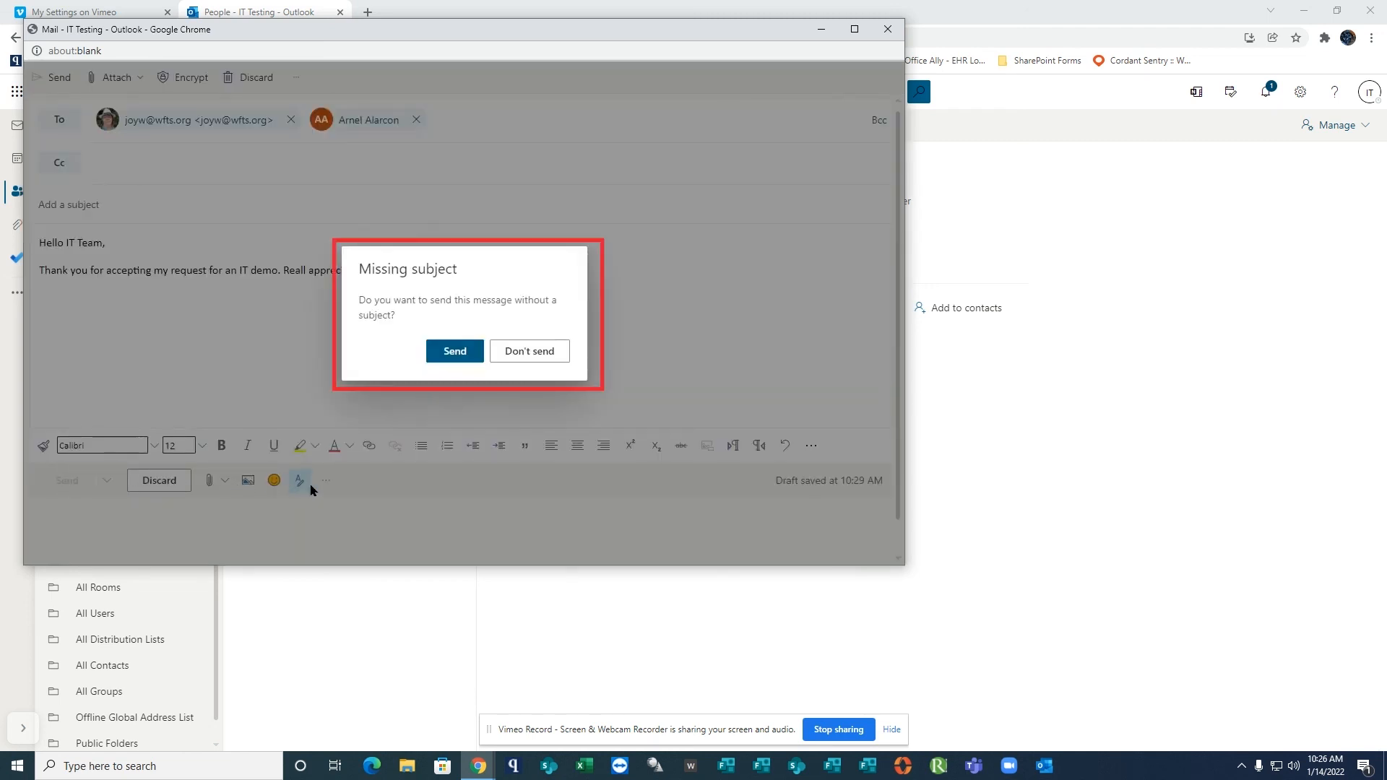
click(521, 352)
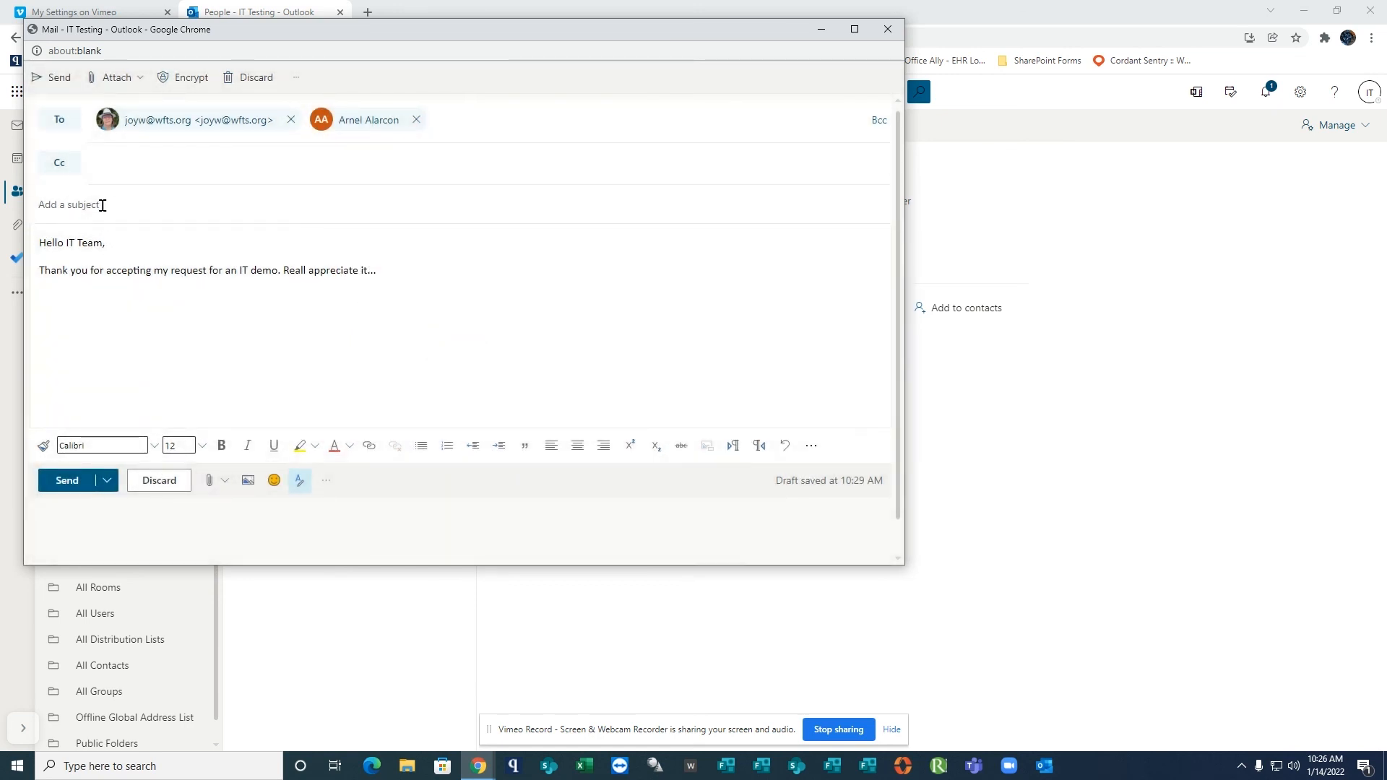
text(Thank You)
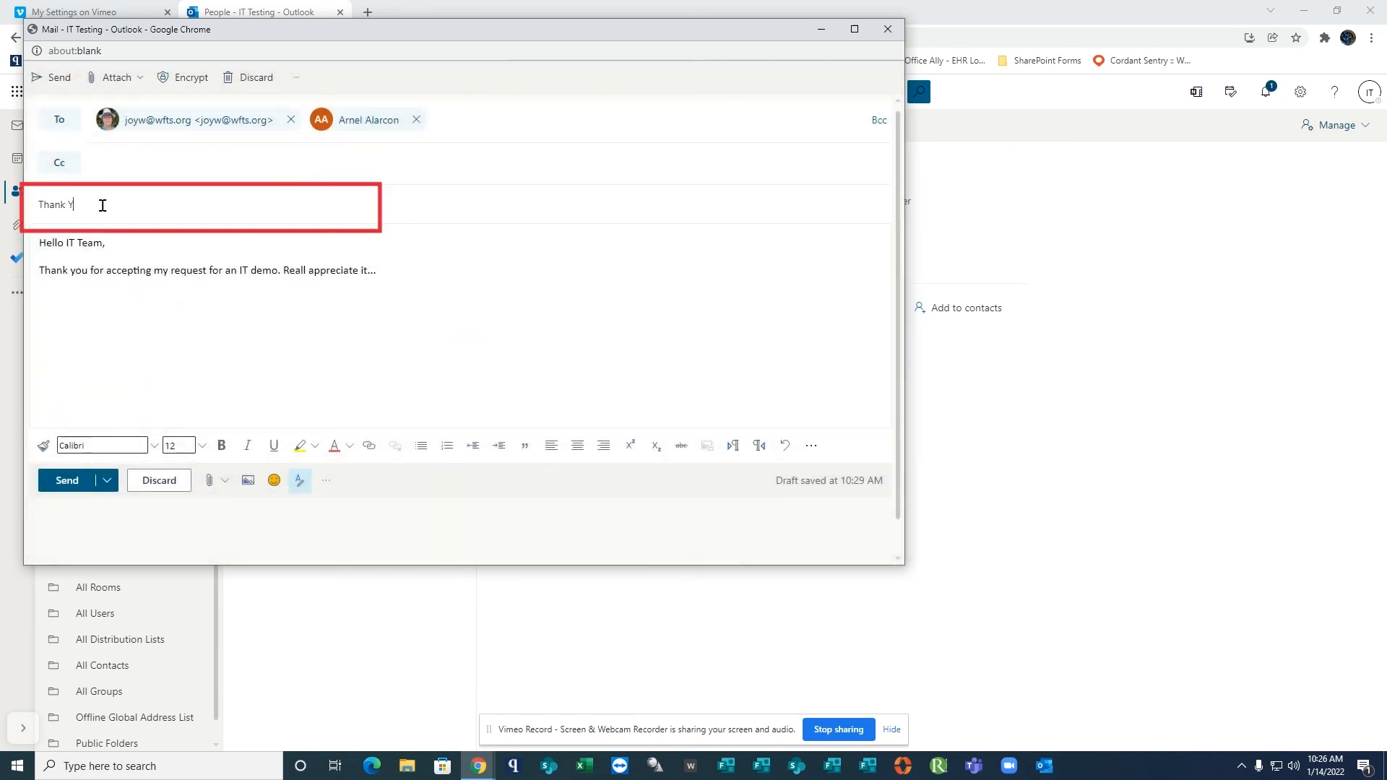
click(66, 480)
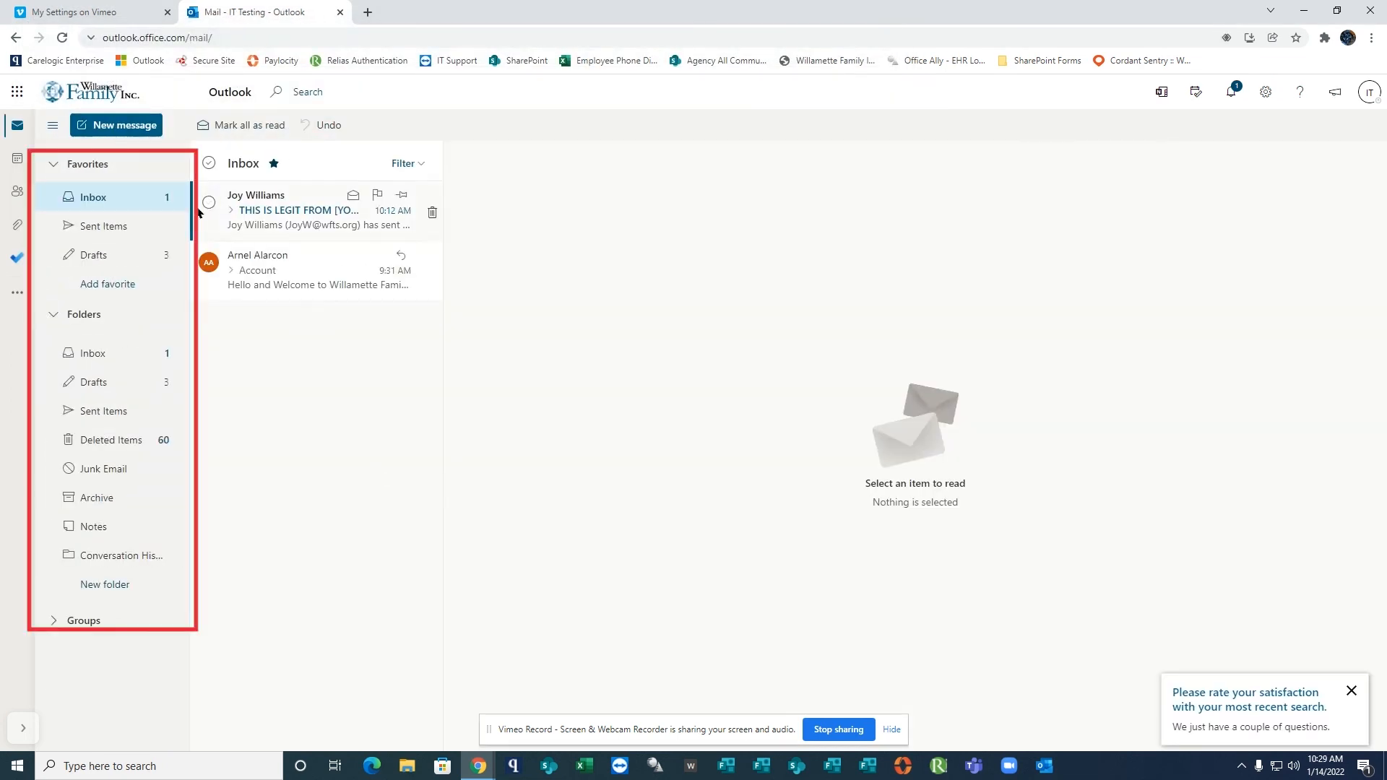
click(132, 173)
click(109, 168)
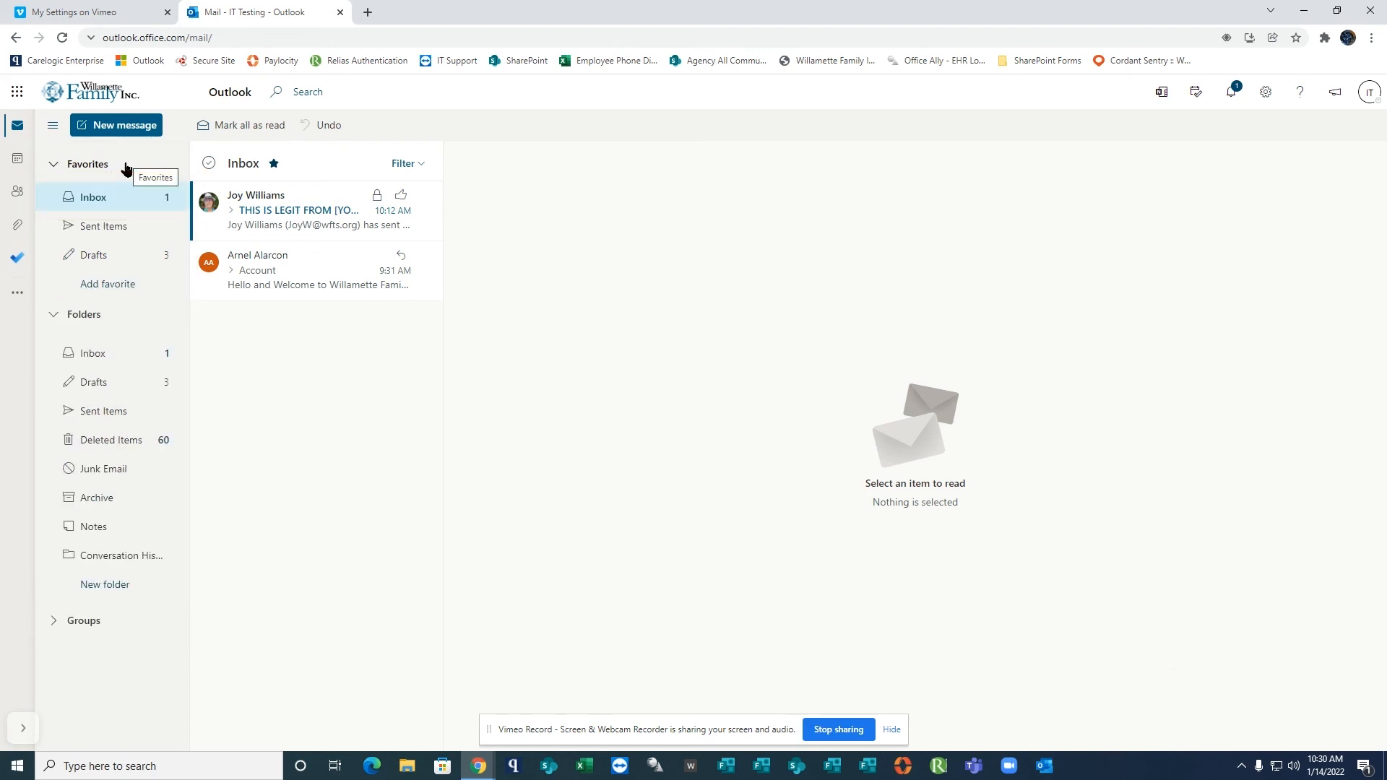
Search the mailbox for "IT demo" and delete the encrypted Test draft dated 11/30/2021 from the results.
click(336, 92)
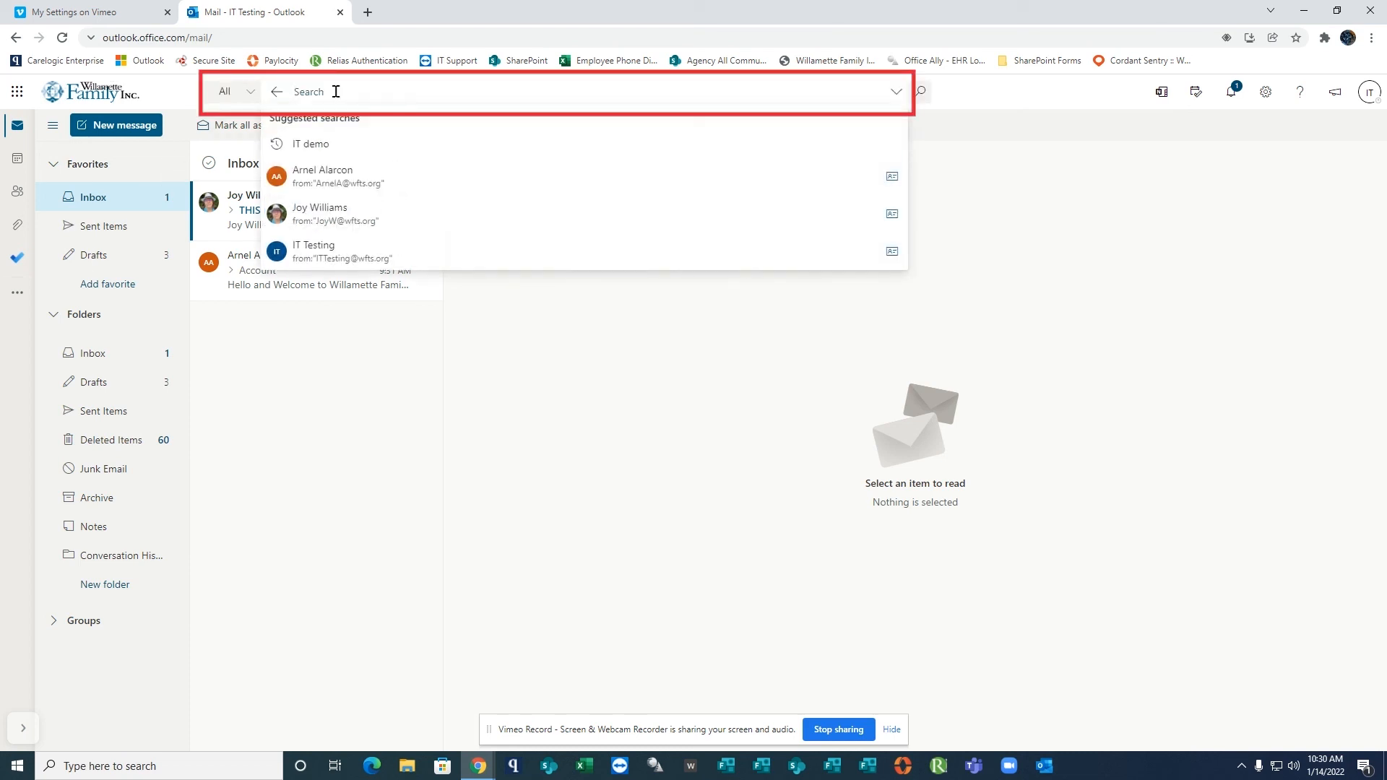
text(IT)
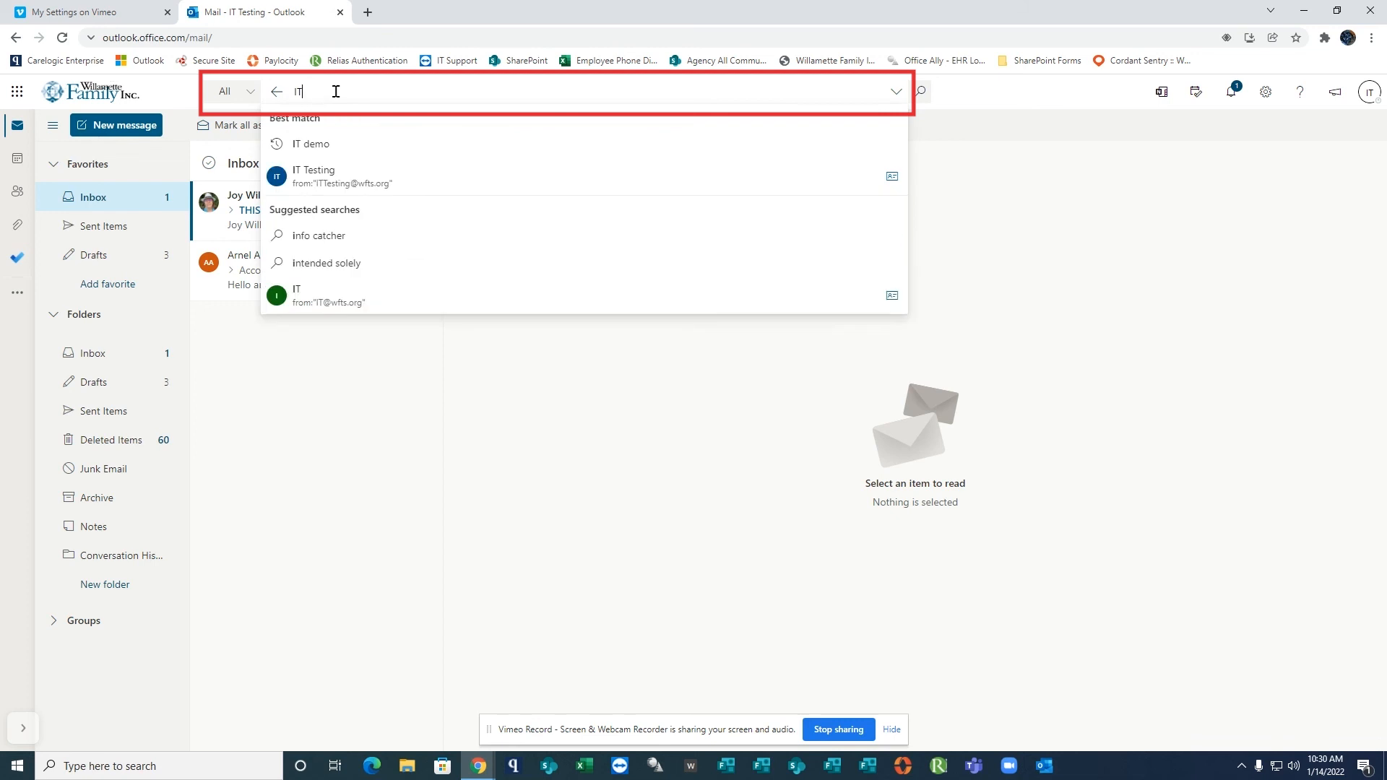
text( demo)
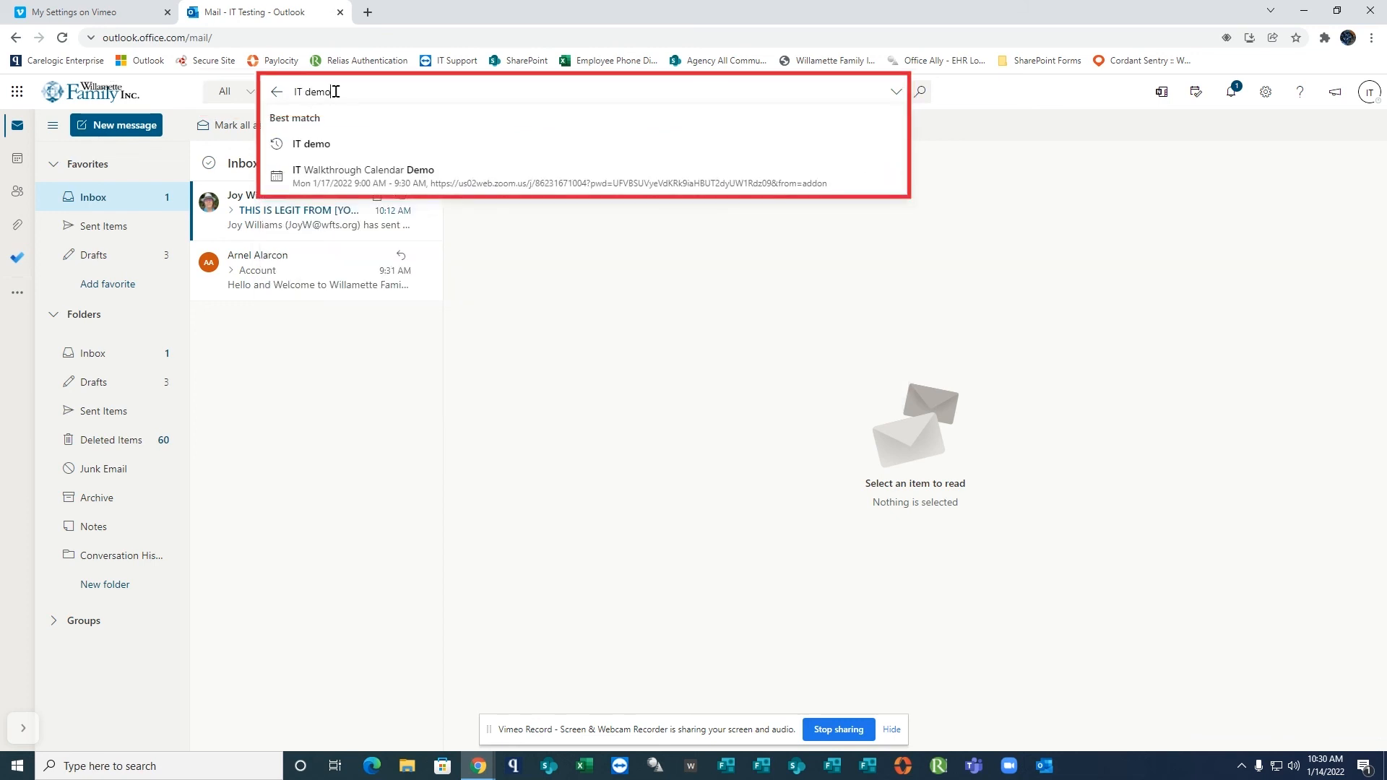
click(316, 144)
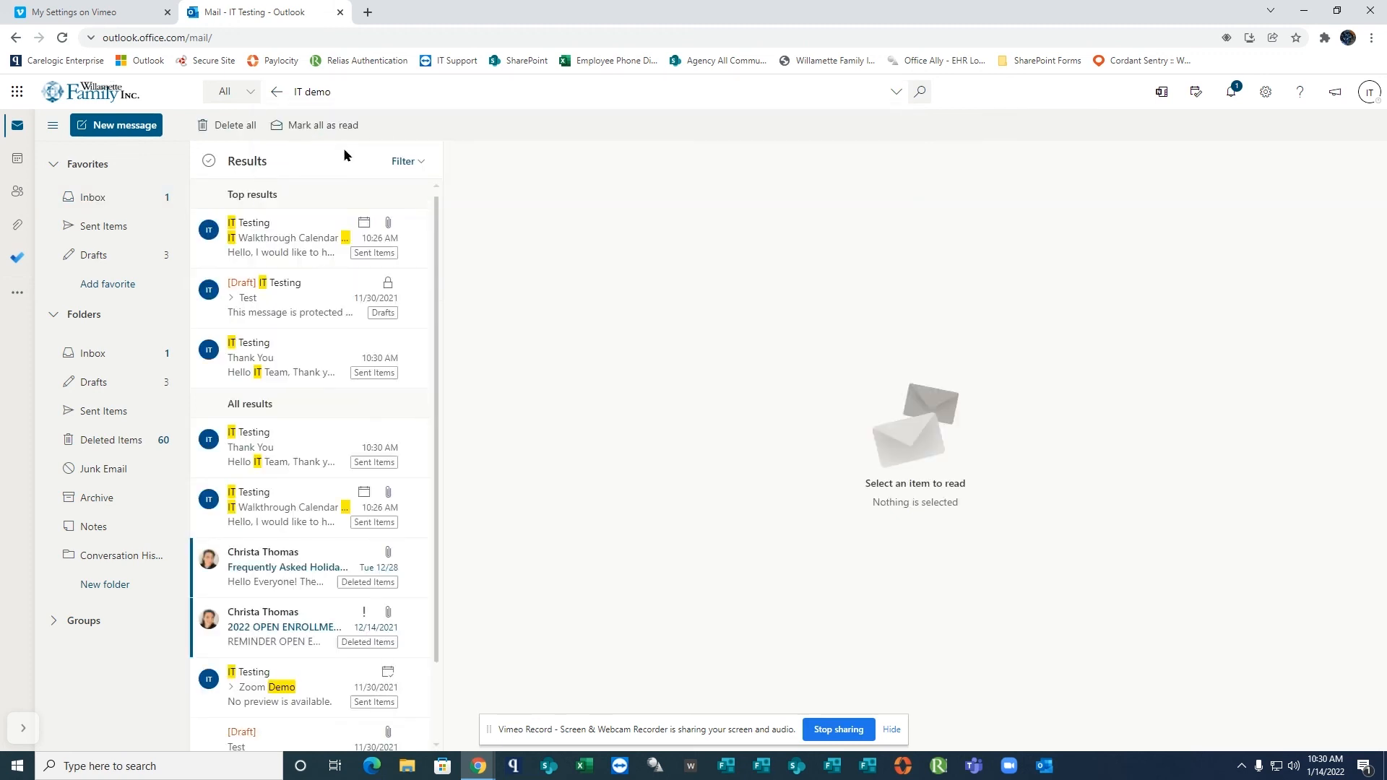
click(315, 285)
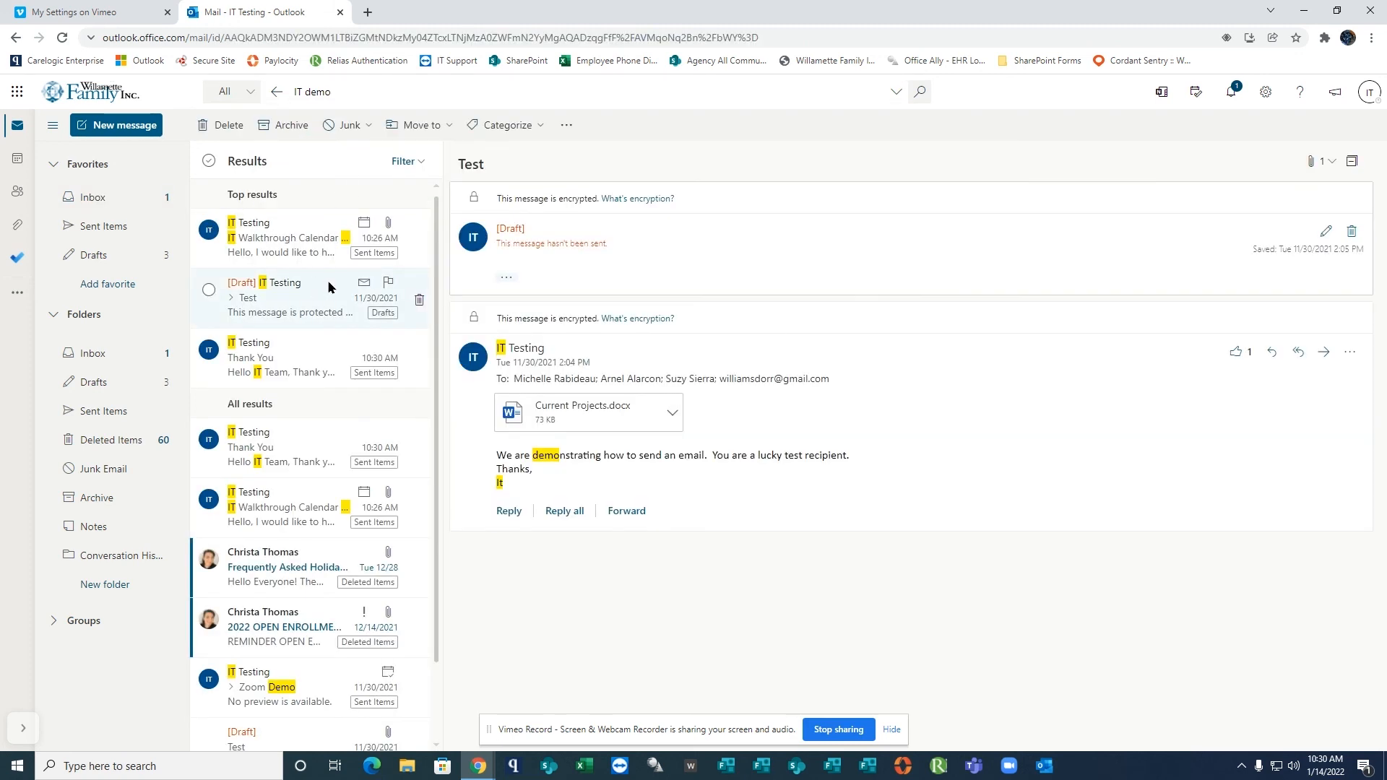
click(239, 128)
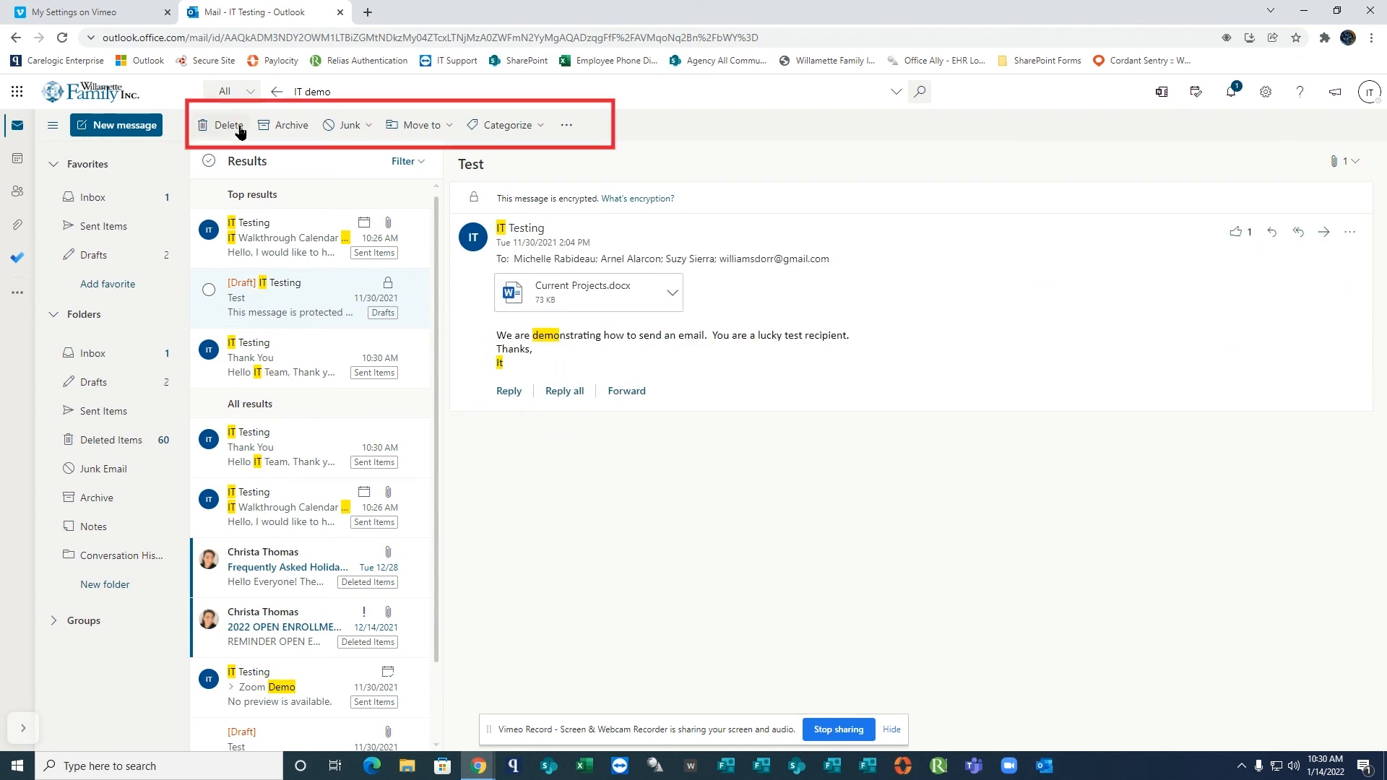
View the options for reporting junk mail and look through the Junk Email and Sent Items folders.
click(367, 128)
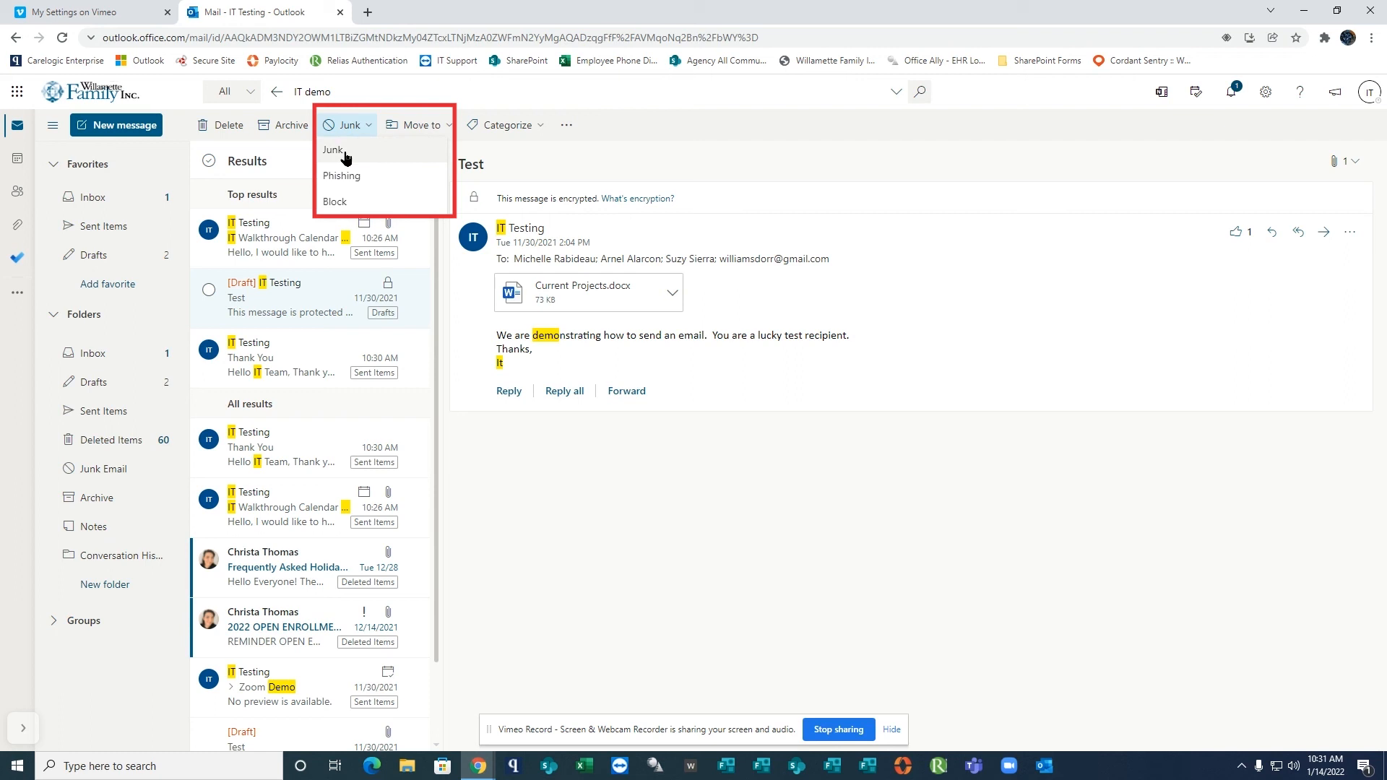
click(109, 470)
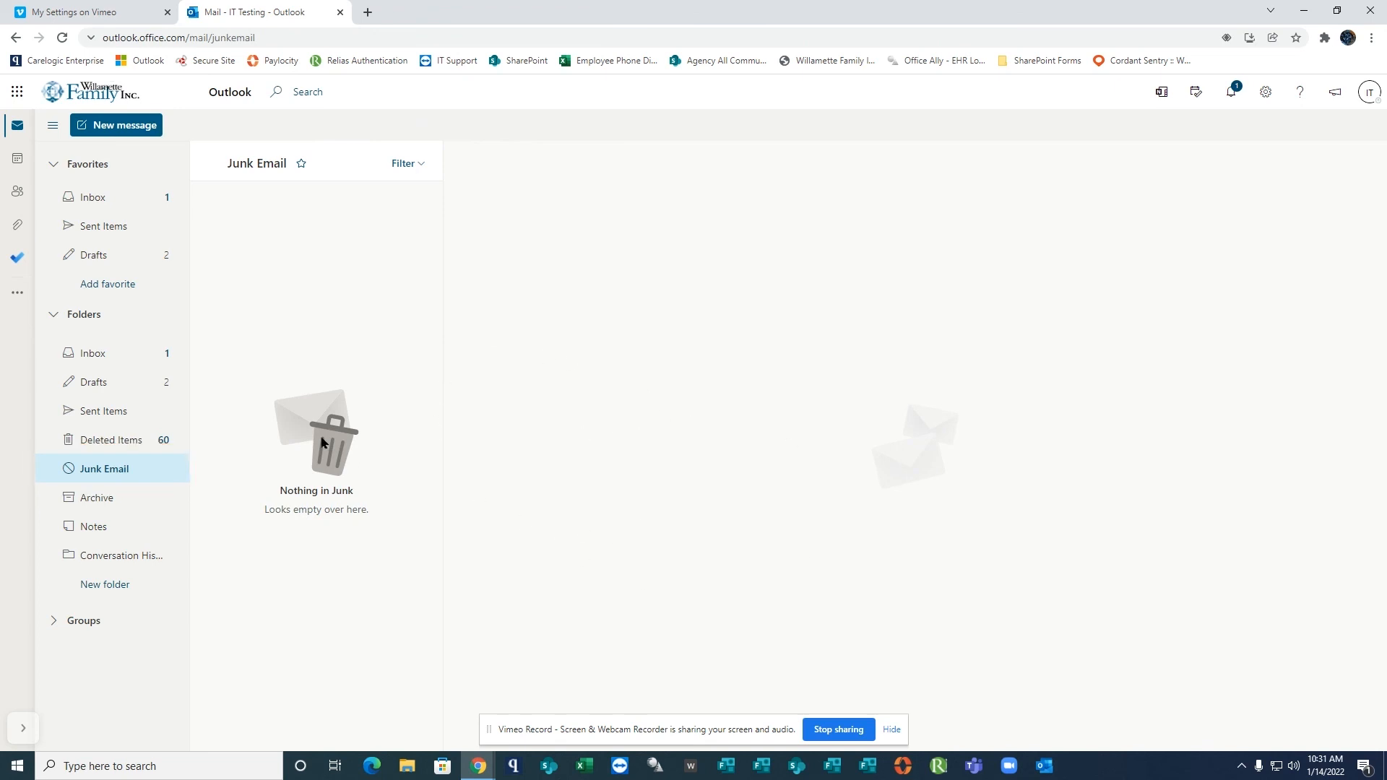
click(112, 227)
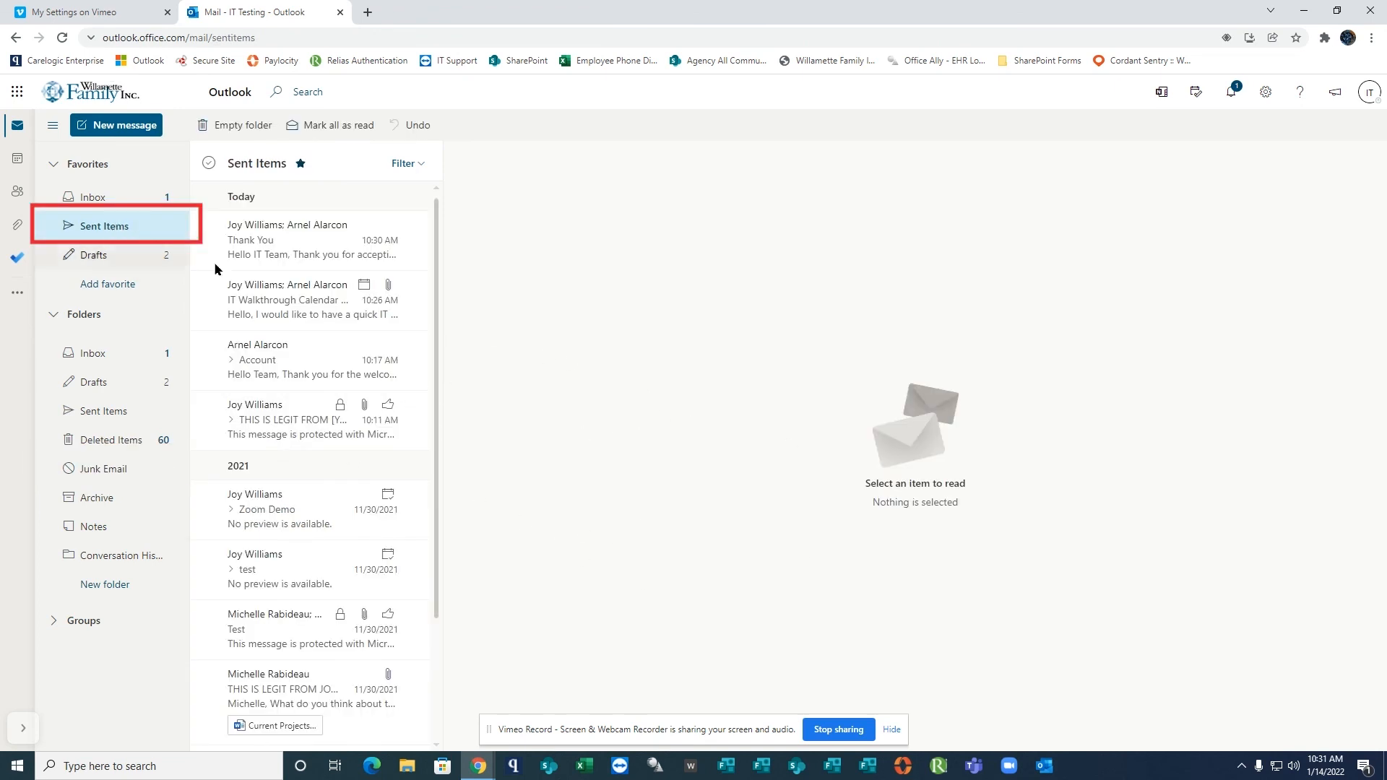
mouse_move(437, 400)
mouse_down()
mouse_move(456, 552)
mouse_move(435, 403)
mouse_up()
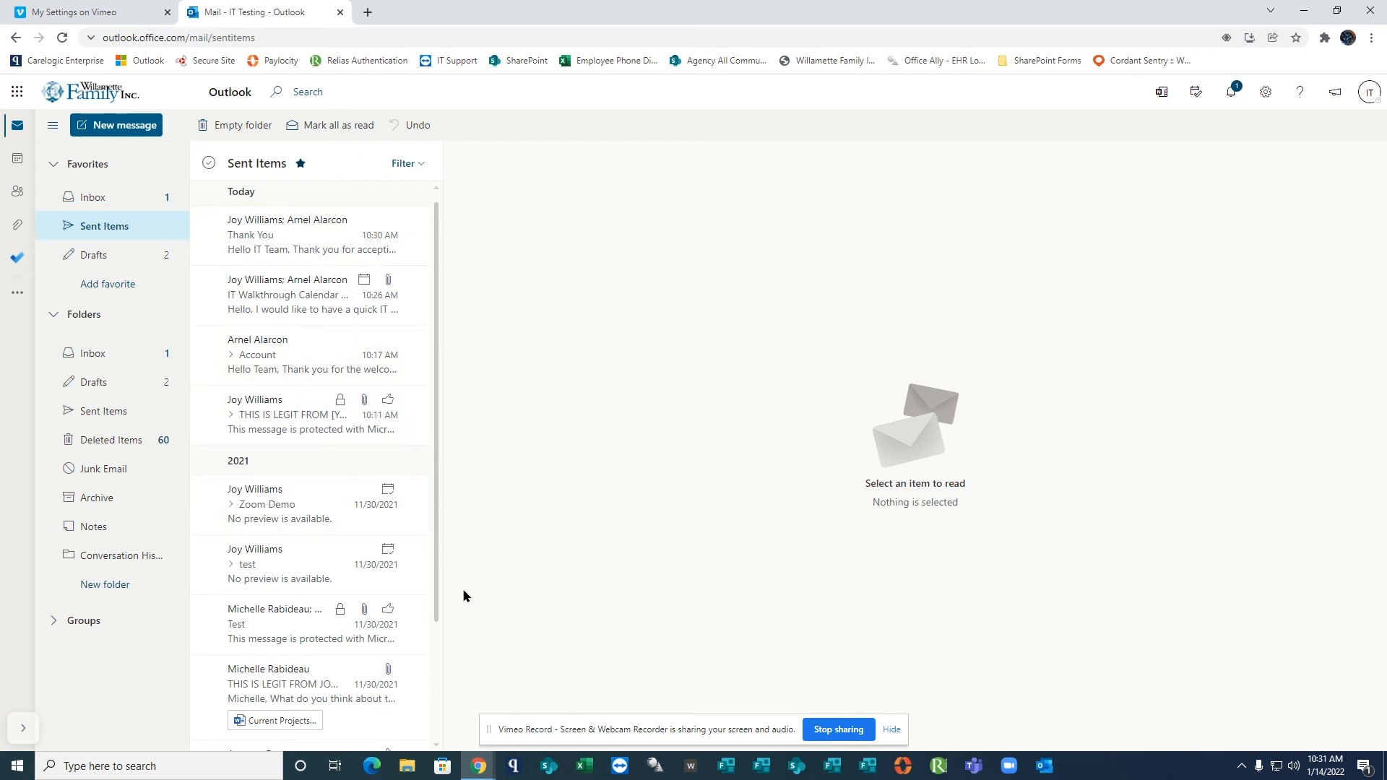
Replace the body of the saved Test draft addressed to several colleagues with "Thank you..." and minimize the browser window.
click(87, 259)
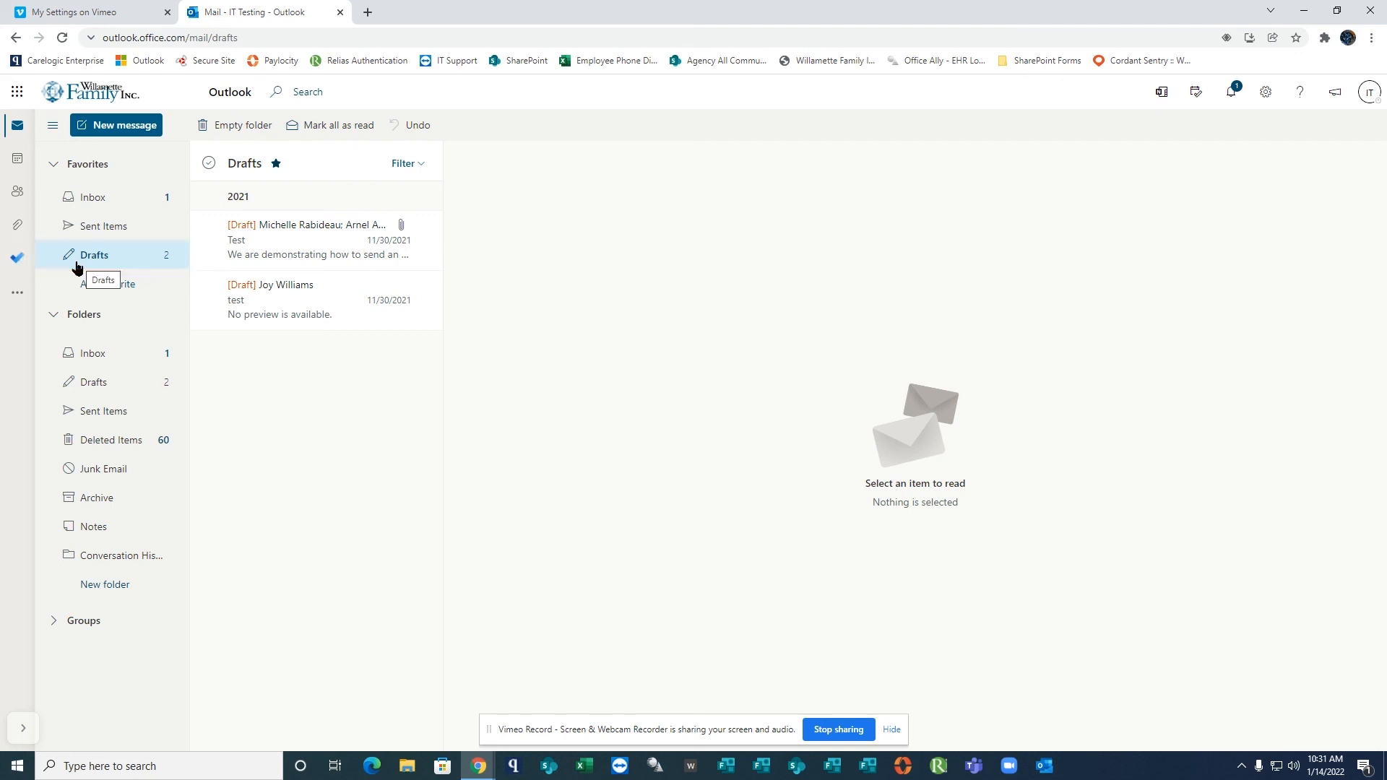
click(296, 235)
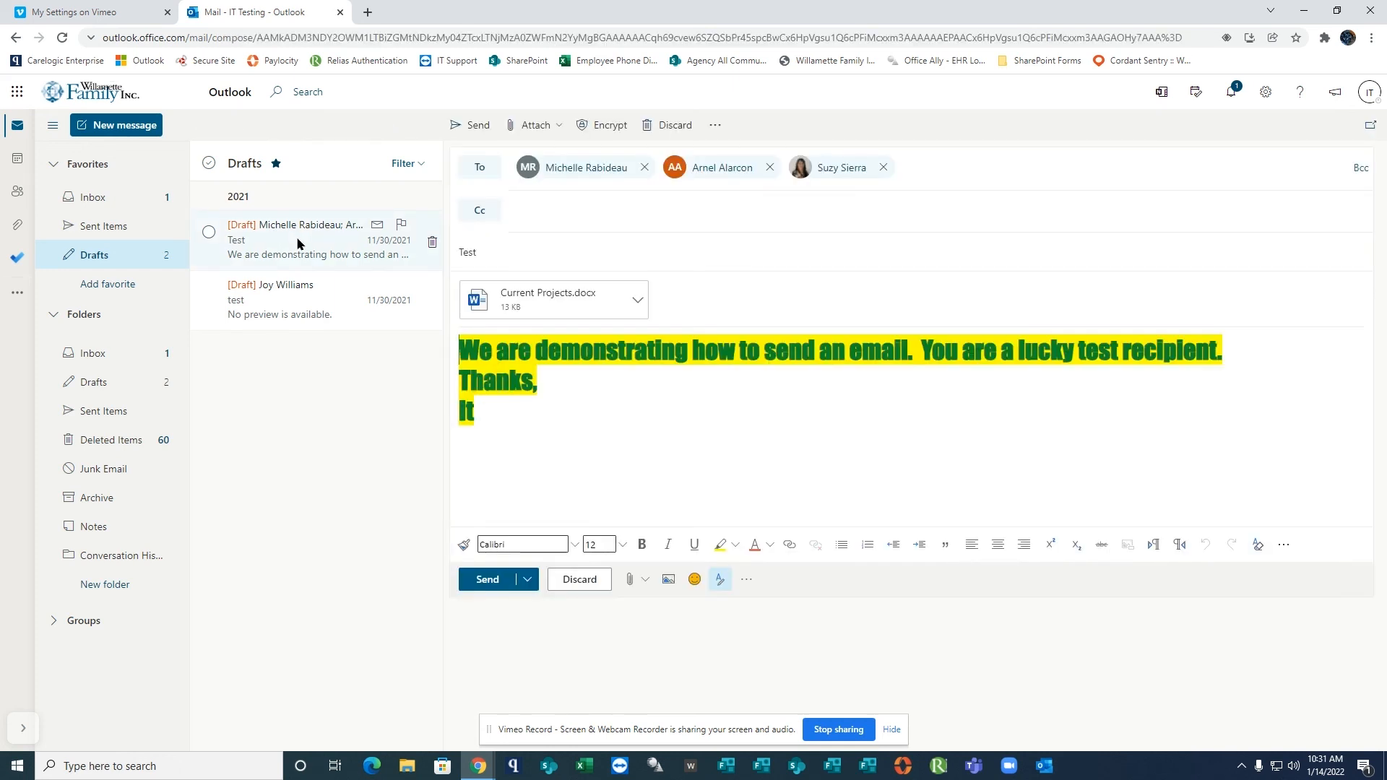
key(ctrl+a)
key(BackSpace)
text(Thank you...)
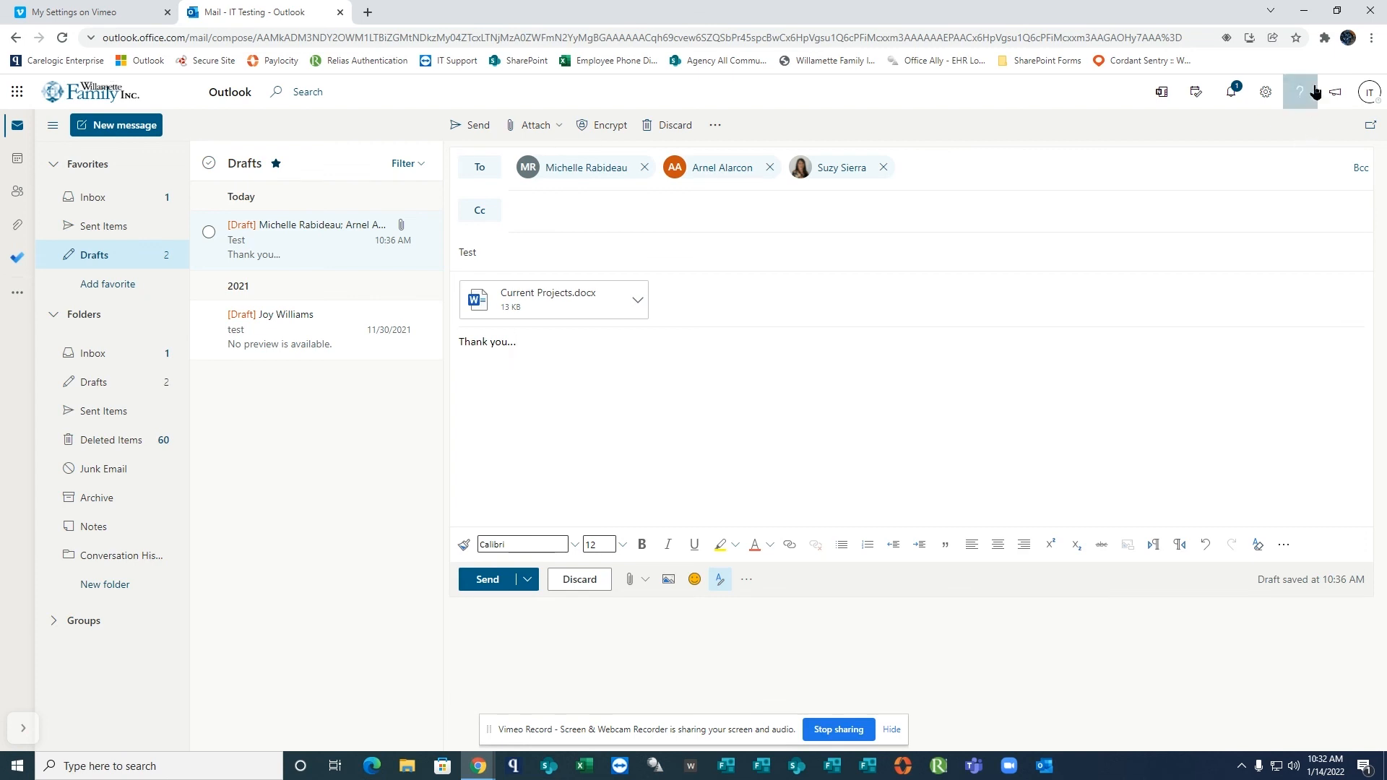
click(1305, 10)
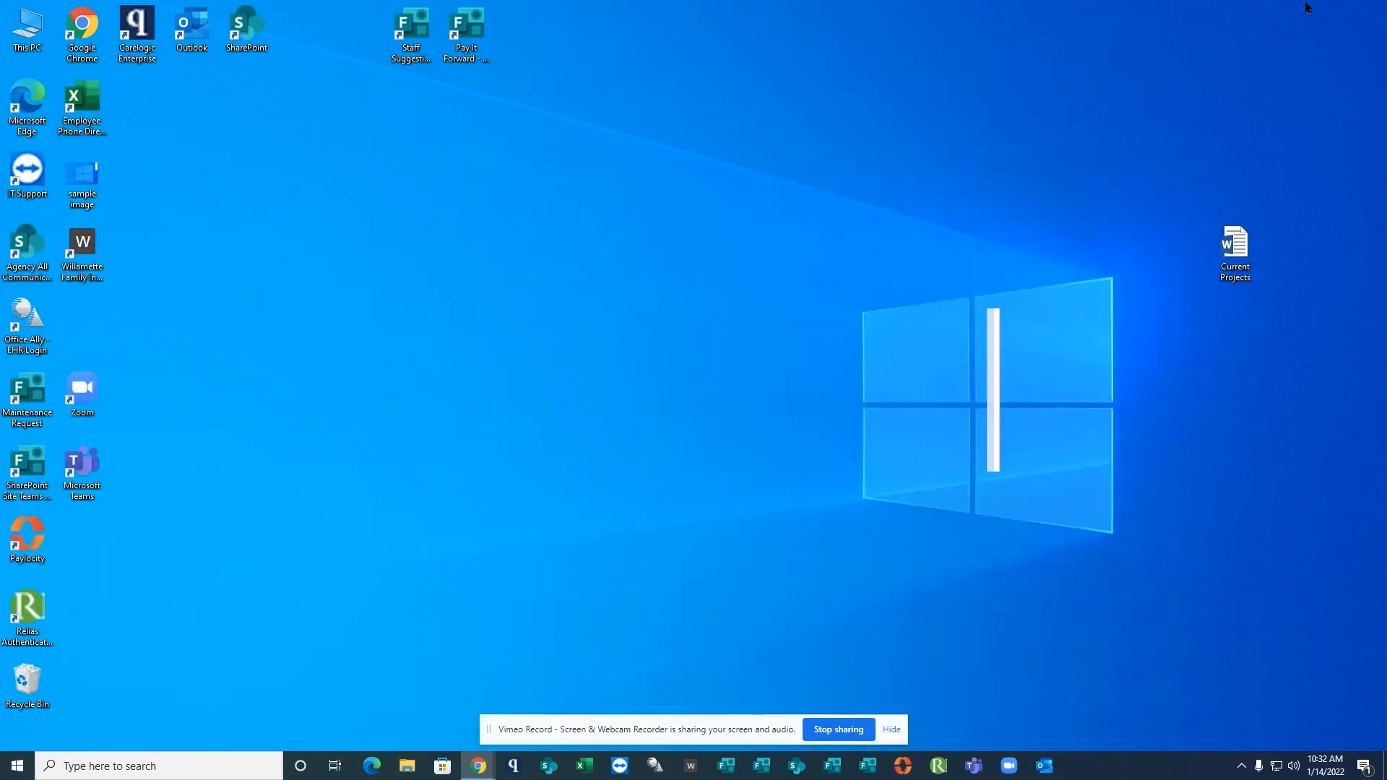